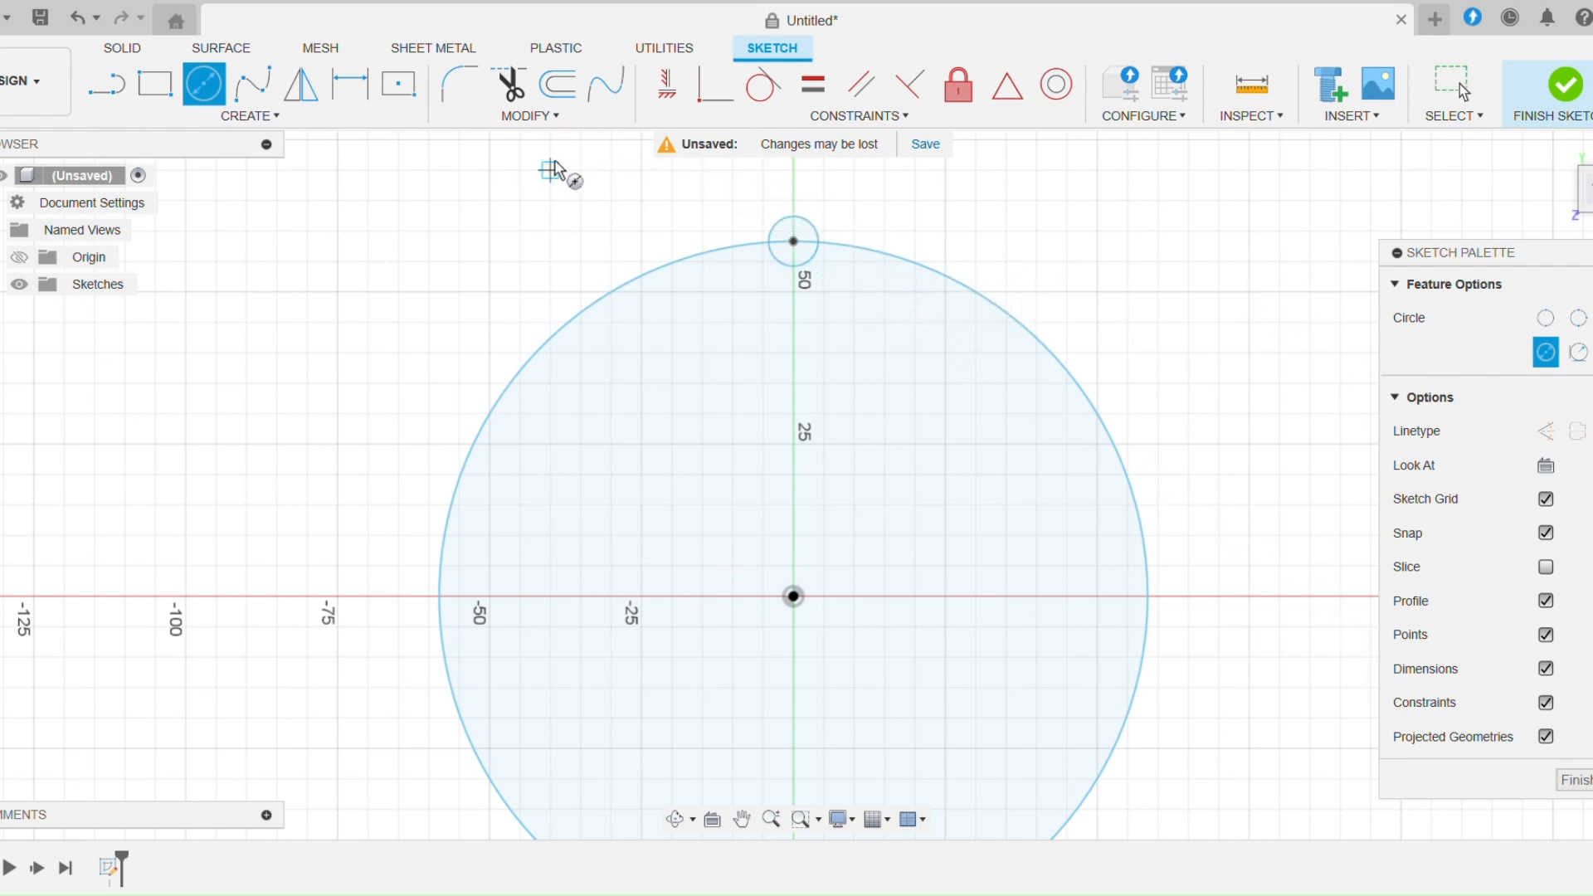
# Start a circular pattern of the small circle on the large circle's edge, with the origin as the centre point
pyautogui.press('Escape')
pyautogui.moveTo(674, 189); pyautogui.dragTo(904, 327)
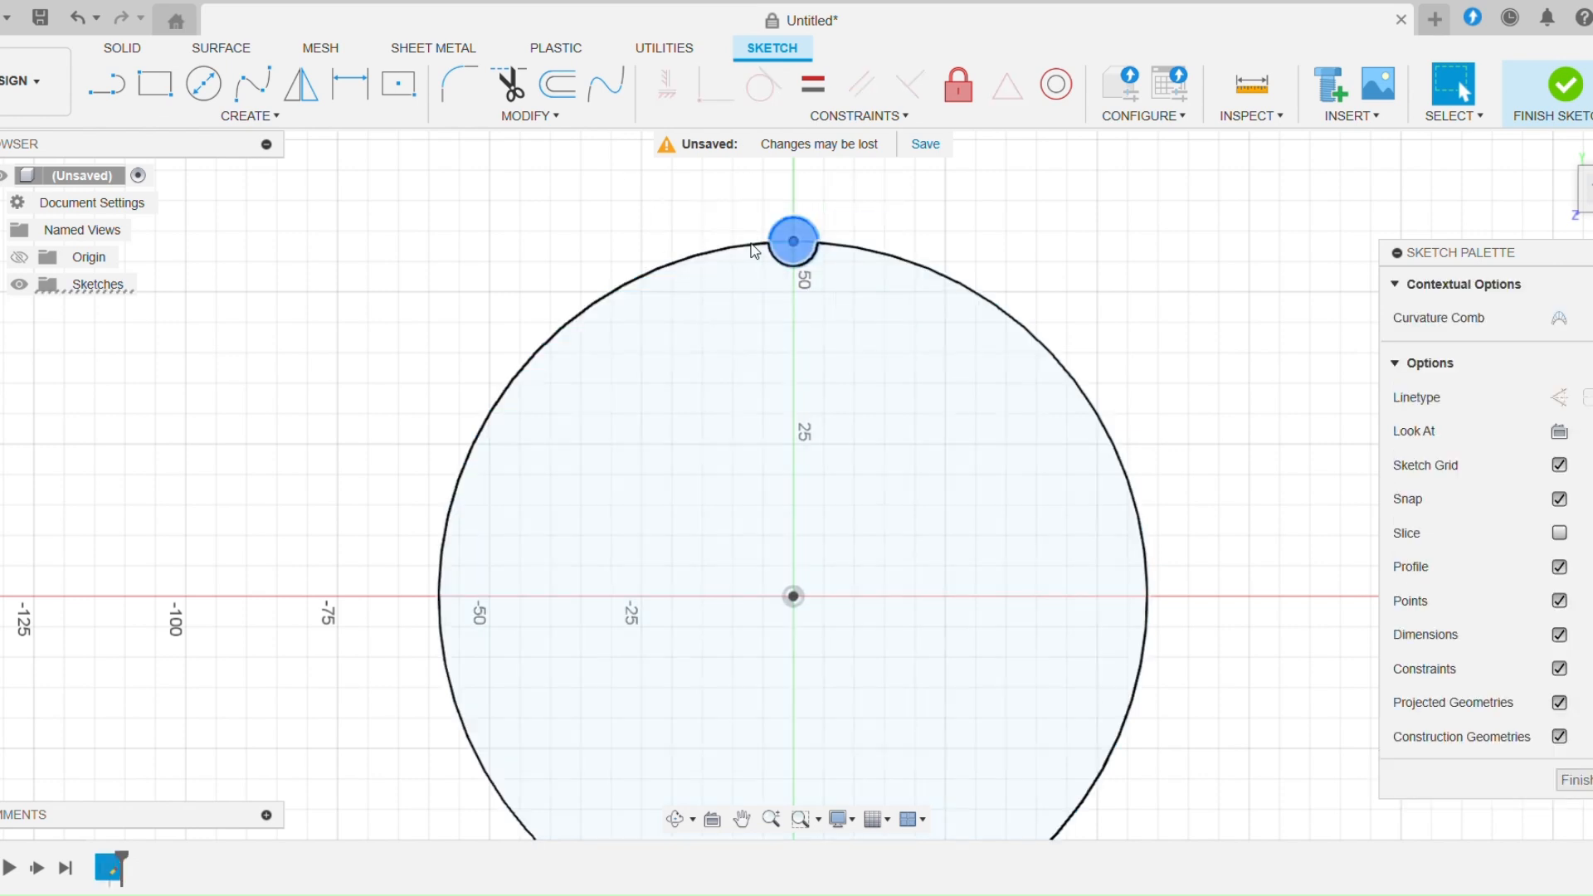
pyautogui.click(270, 122)
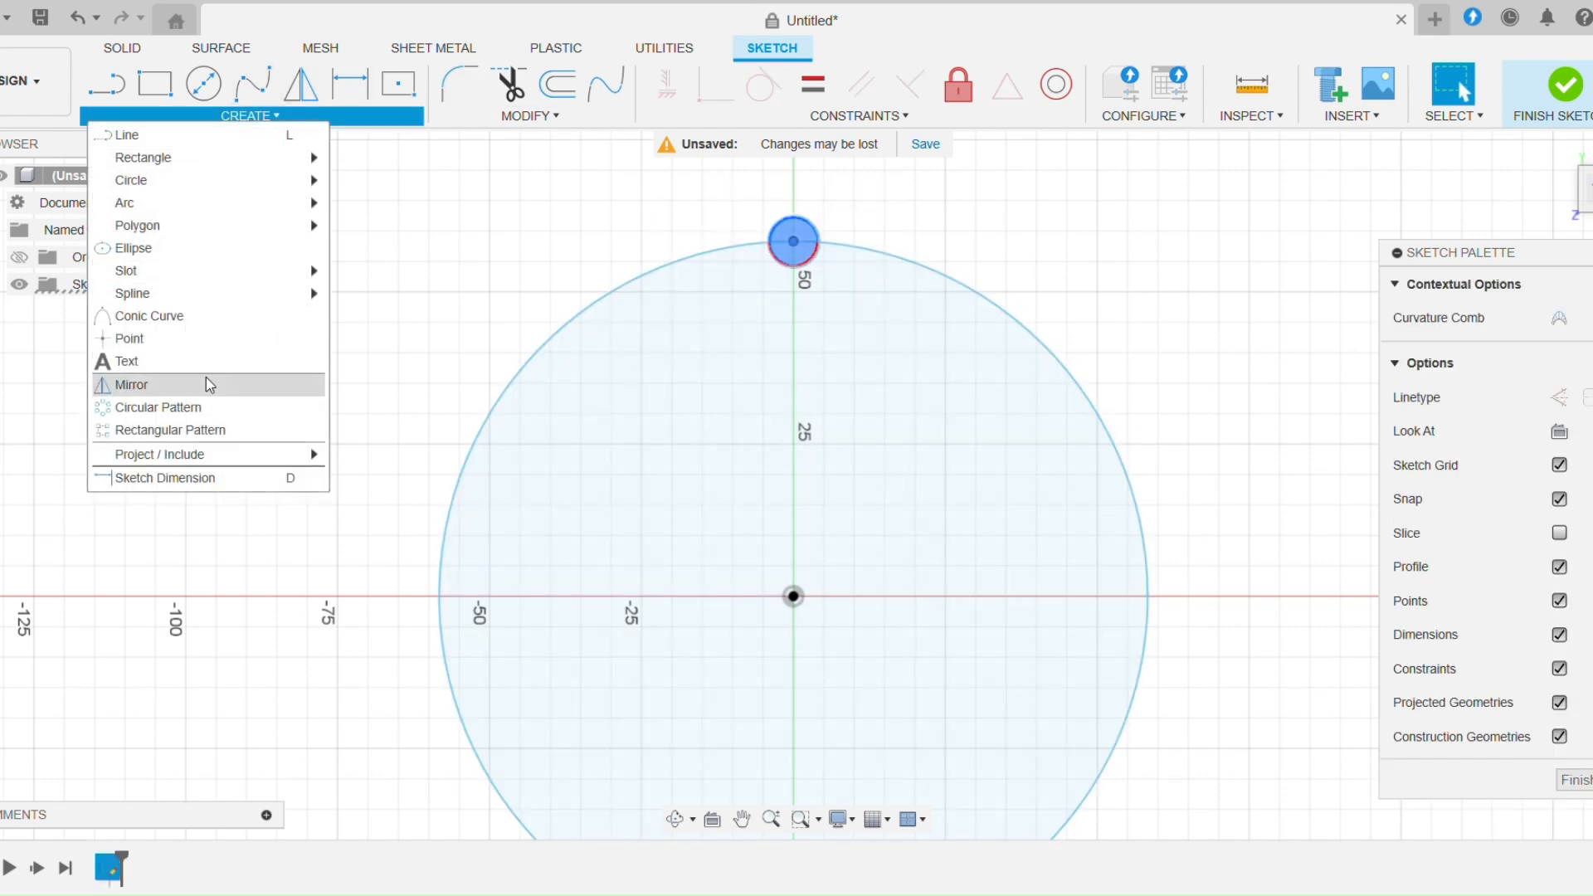
pyautogui.click(193, 409)
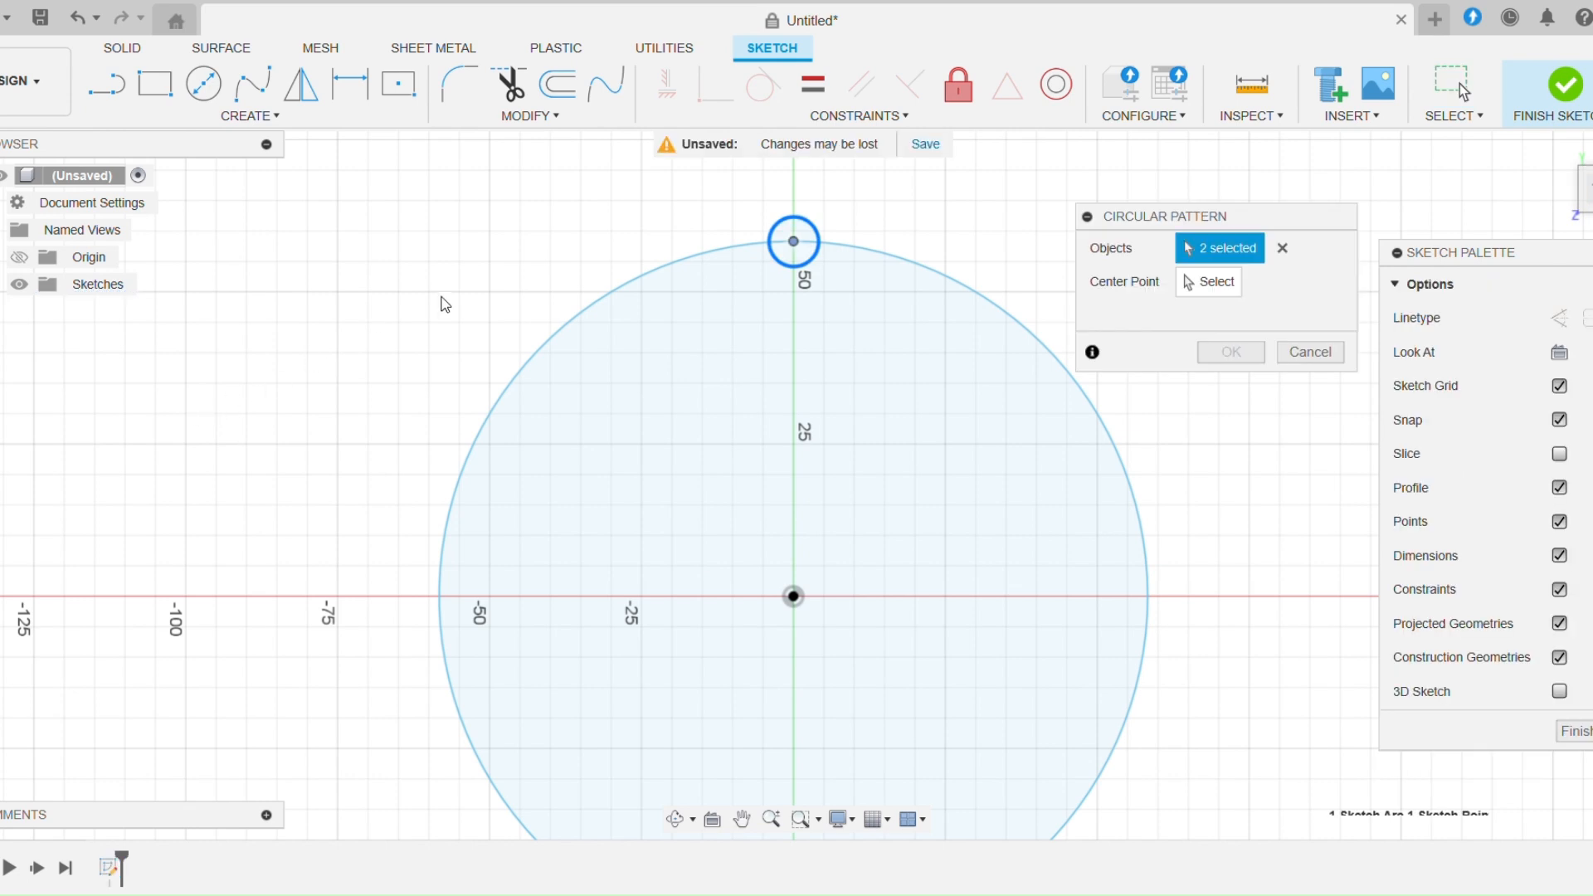
pyautogui.click(1204, 282)
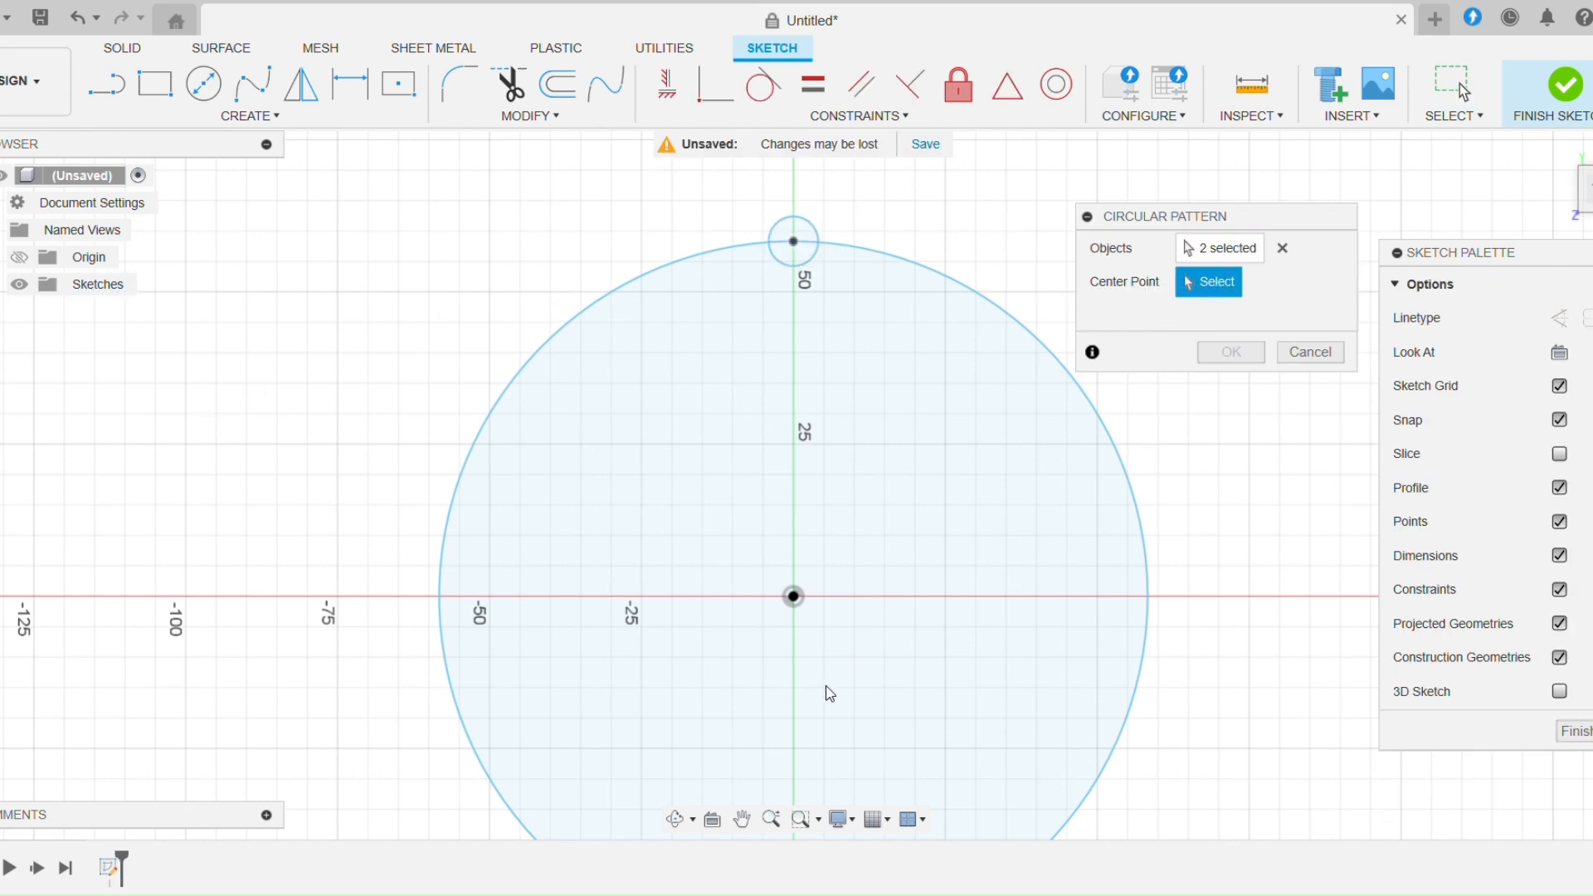
pyautogui.click(794, 595)
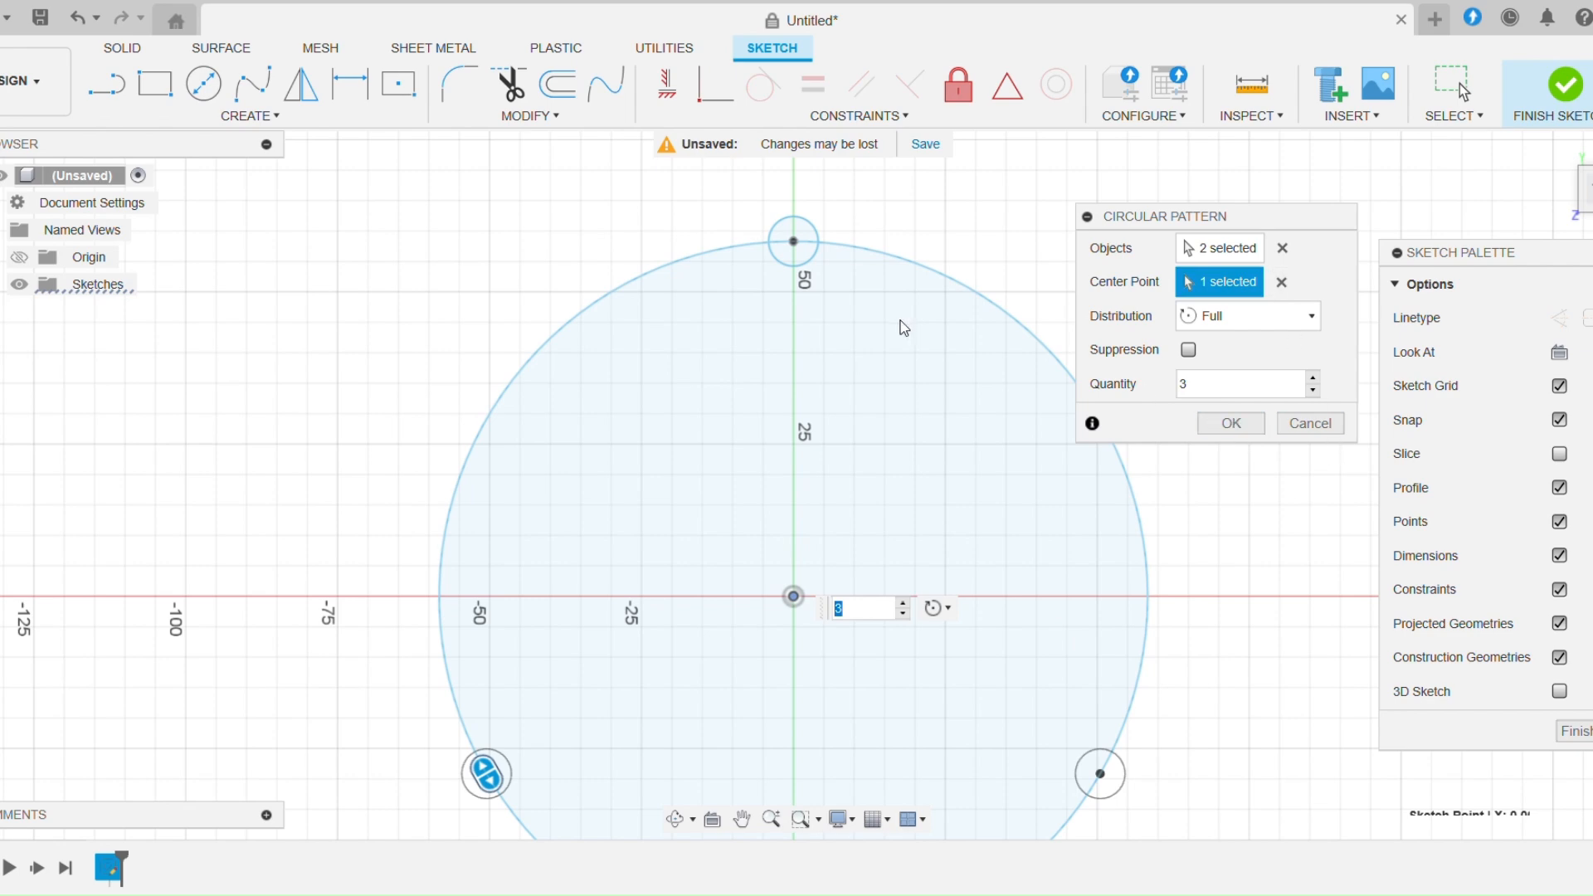
pyautogui.scroll(-4, 889, 343)
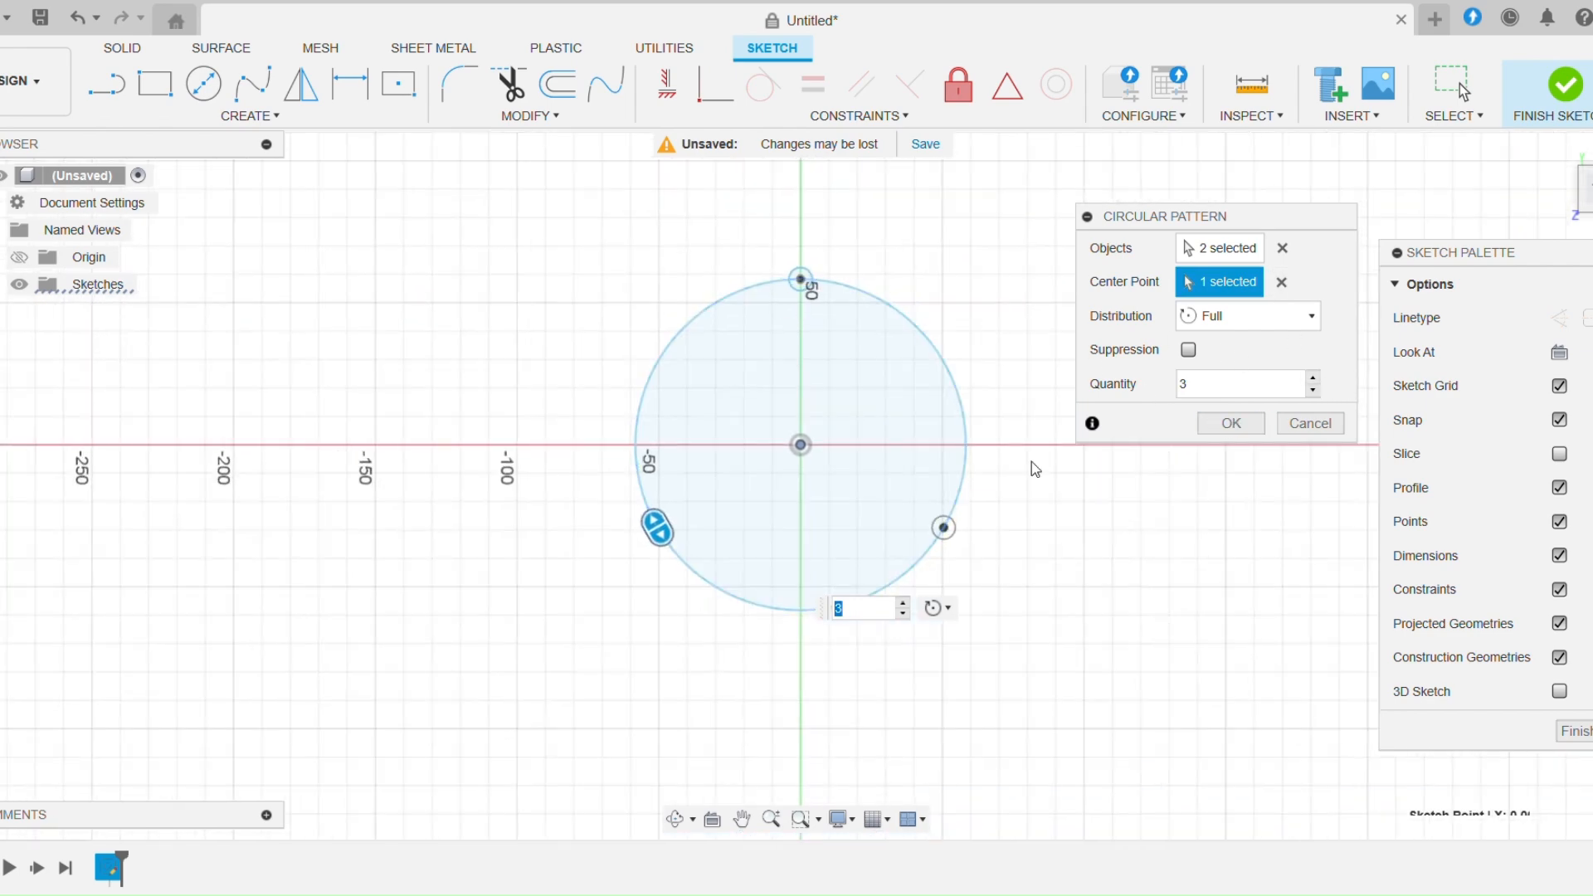
# Set the circular pattern's quantity to 50 with full distribution and create it
pyautogui.scroll(3, 1223, 477)
pyautogui.click(1314, 379)
pyautogui.click(1315, 378)
pyautogui.click(1315, 379)
pyautogui.click(1315, 378)
pyautogui.click(1313, 378)
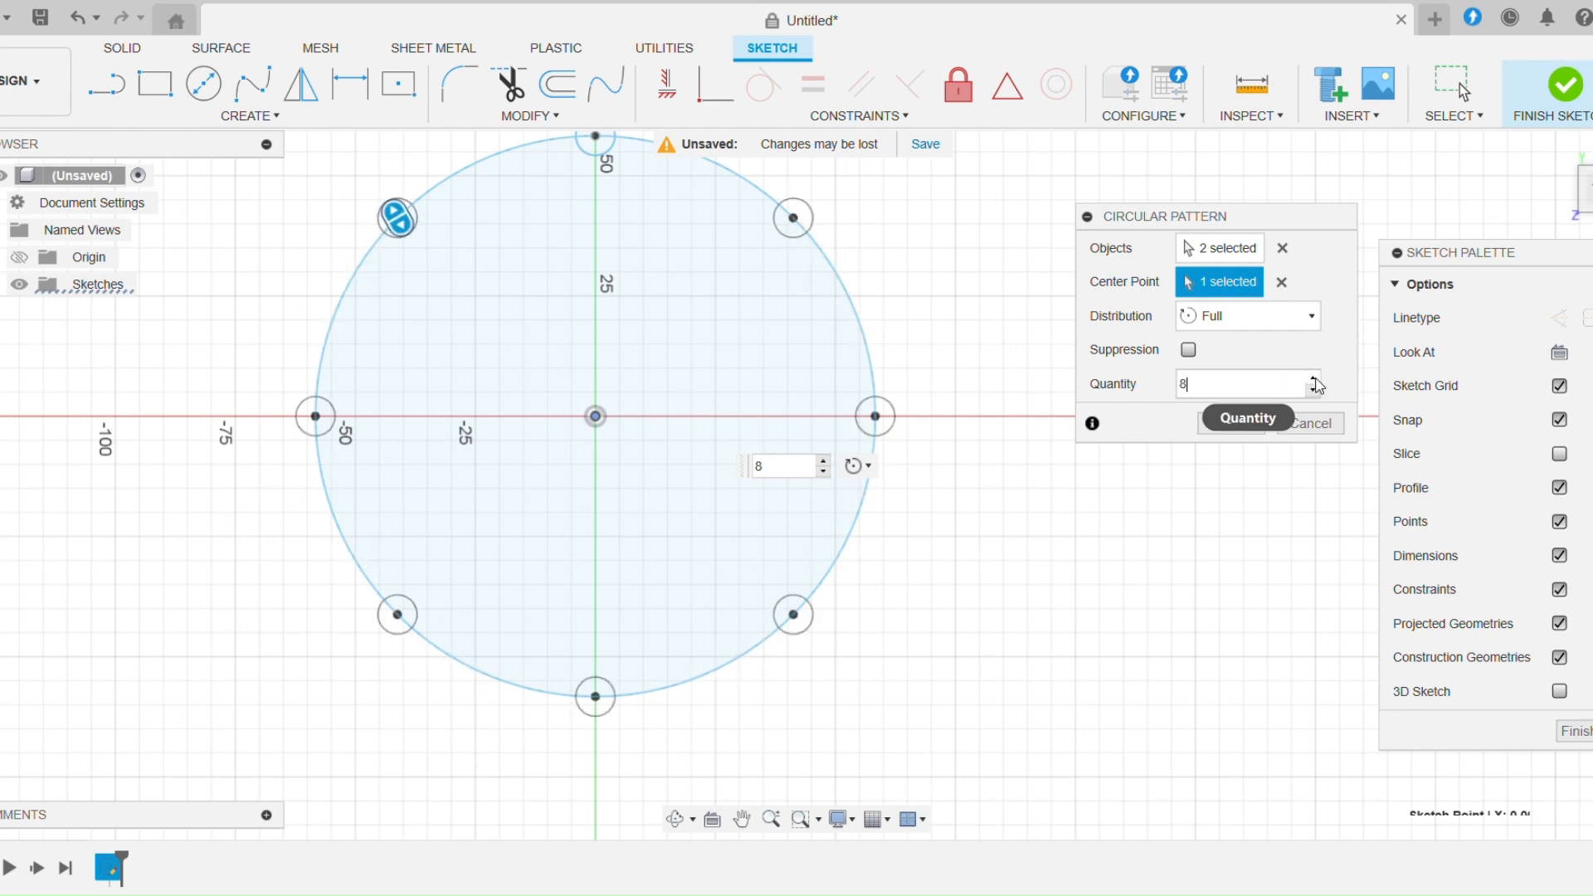
pyautogui.click(1314, 378)
pyautogui.click(1313, 378)
pyautogui.click(1179, 384)
pyautogui.write('35')
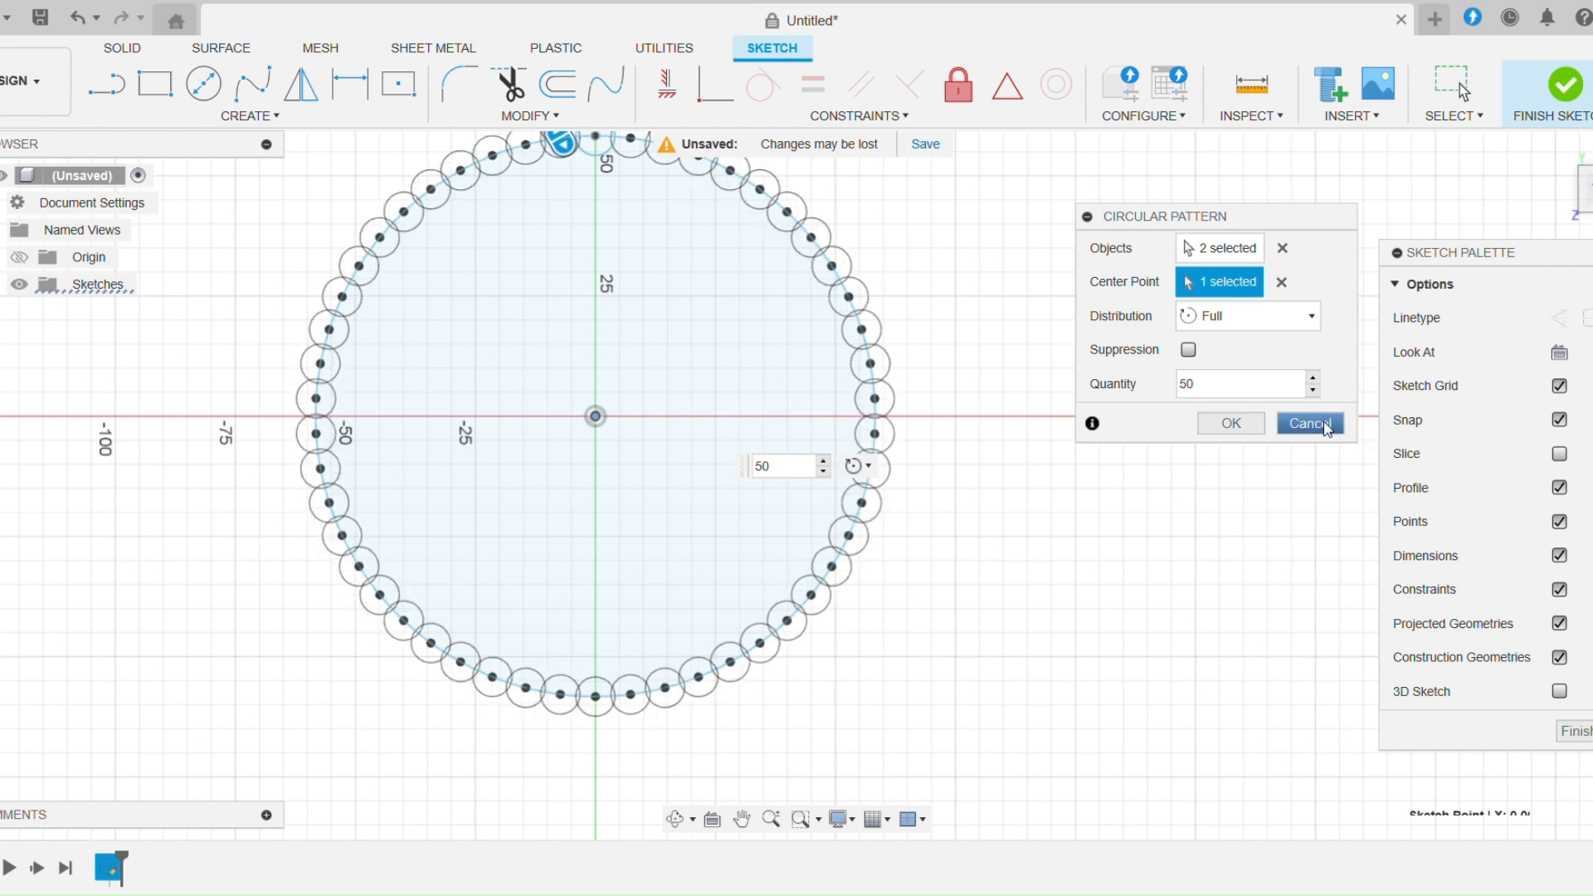
pyautogui.click(1232, 423)
pyautogui.scroll(-2, 1103, 587)
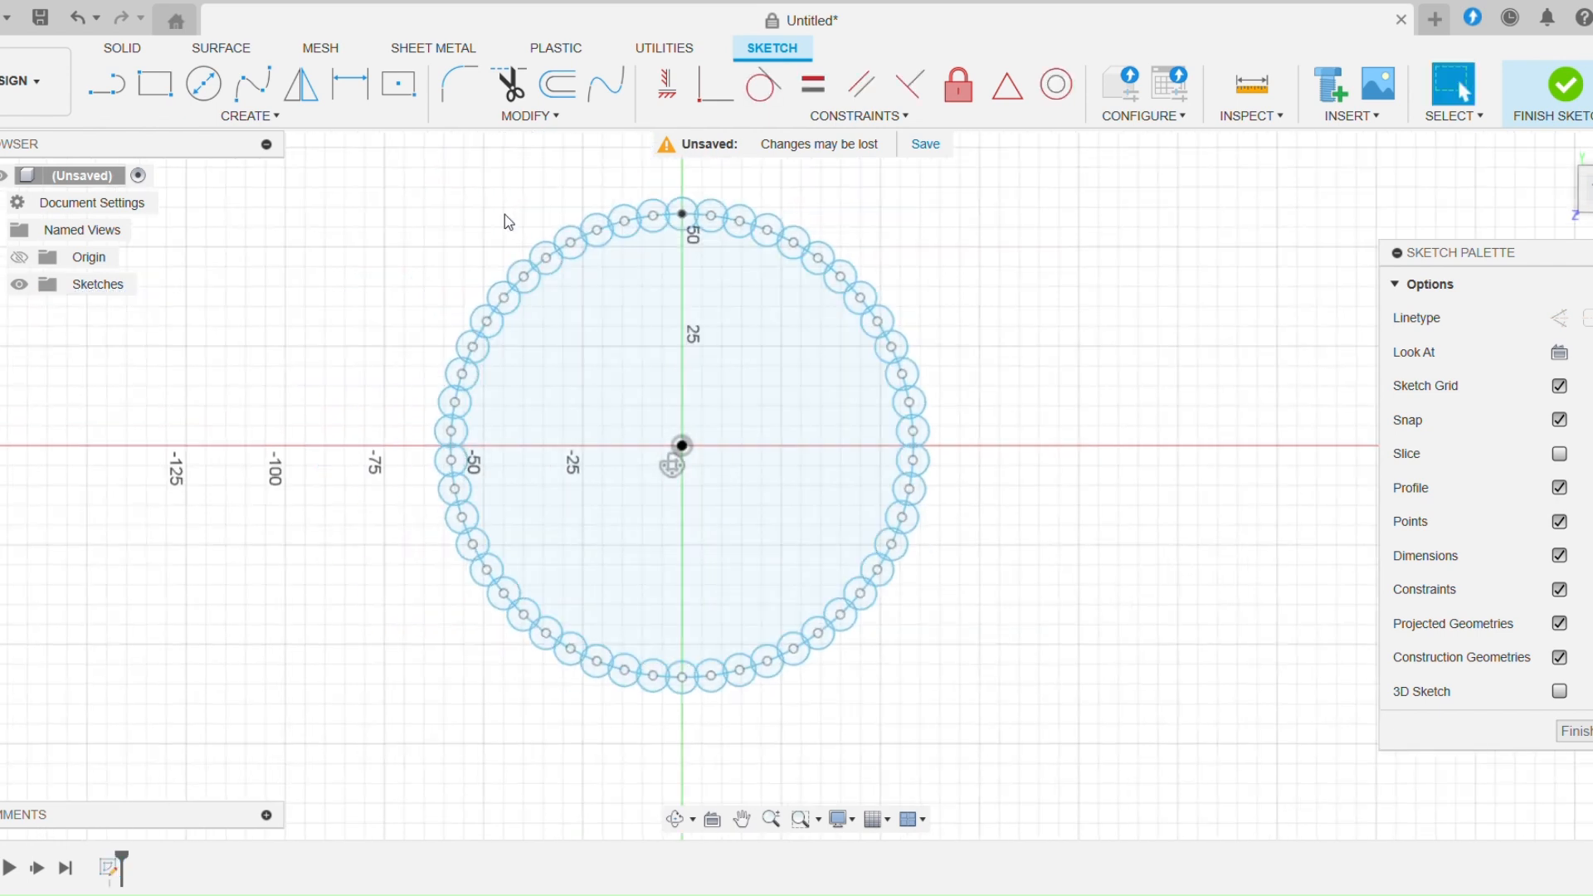
# Finish the sketch and extrude all of its profiles upward 130 mm as a new body
pyautogui.moveTo(391, 175)
pyautogui.mouseDown()
pyautogui.moveTo(484, 265)
pyautogui.moveTo(1032, 670)
pyautogui.moveTo(1059, 710)
pyautogui.mouseUp()
pyautogui.click(1557, 91)
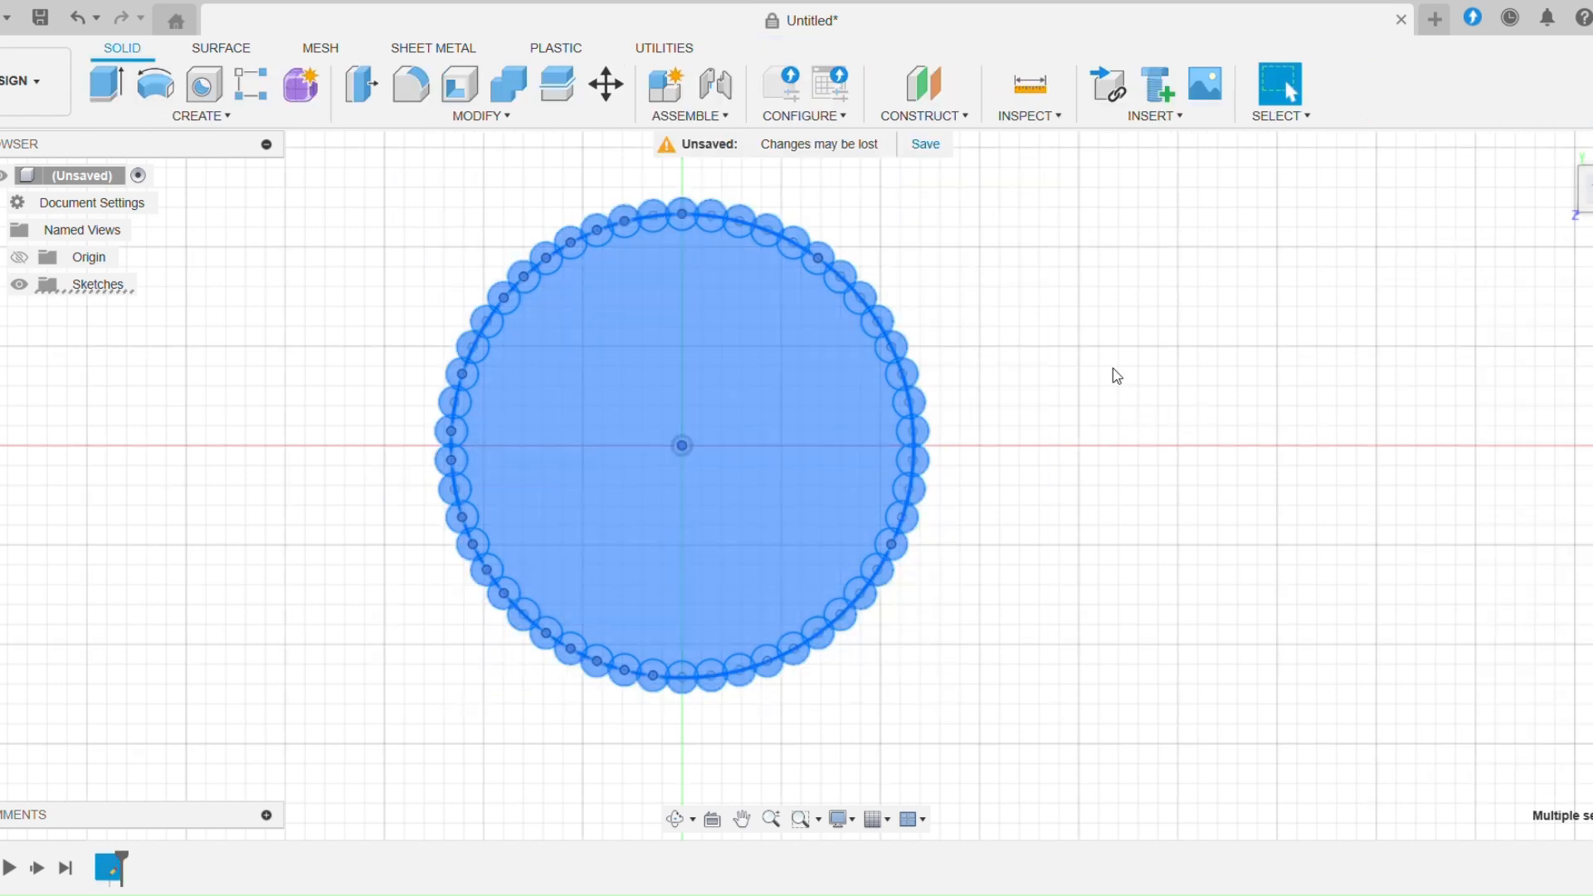
pyautogui.click(1569, 155)
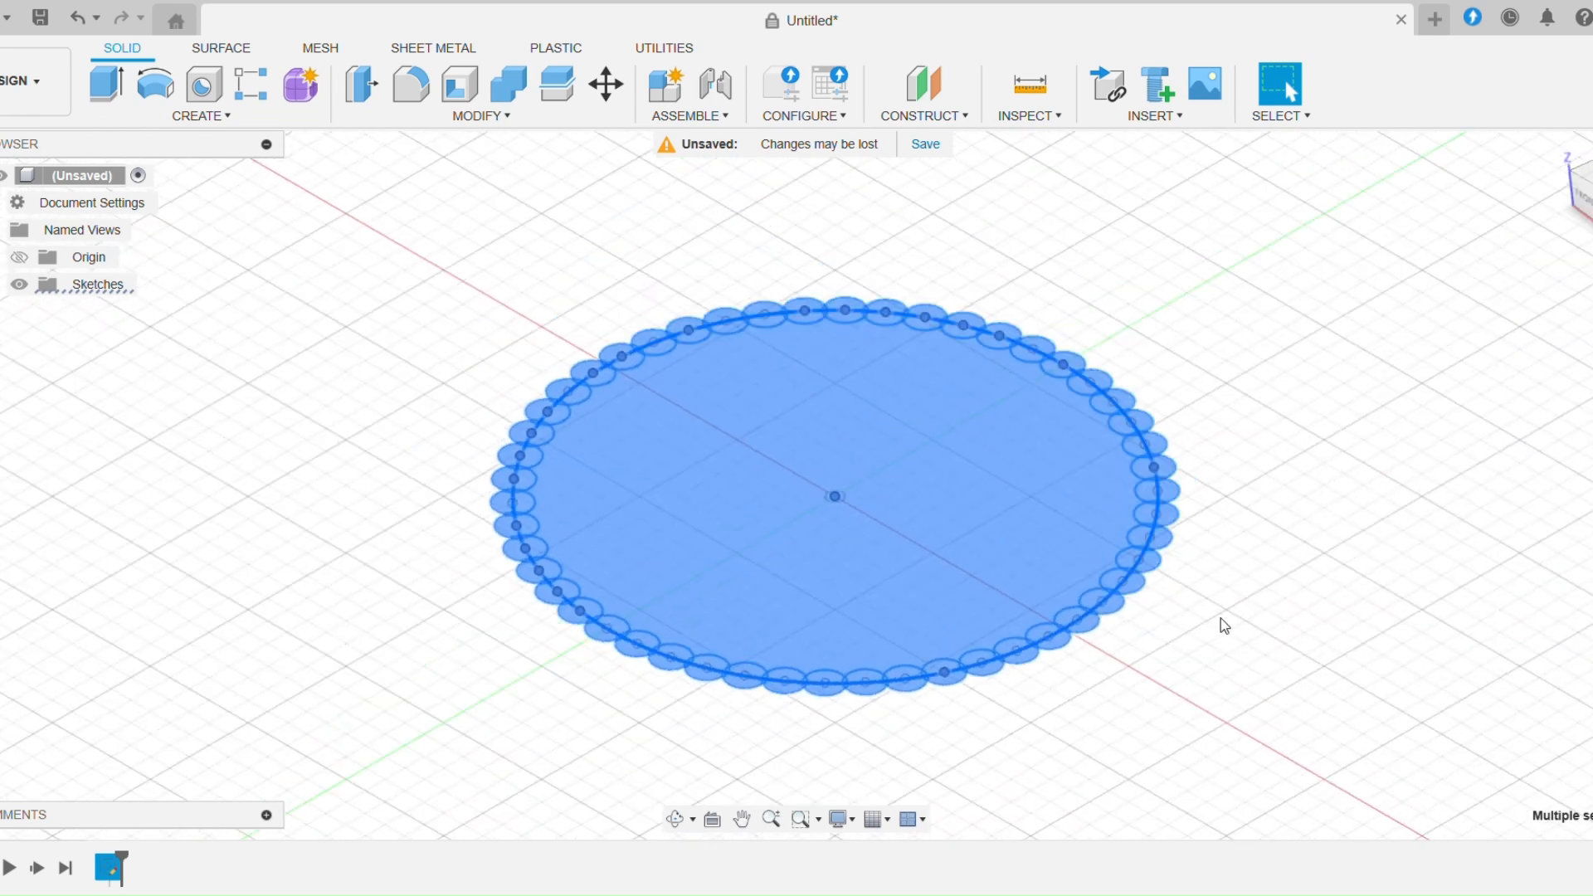
pyautogui.click(107, 84)
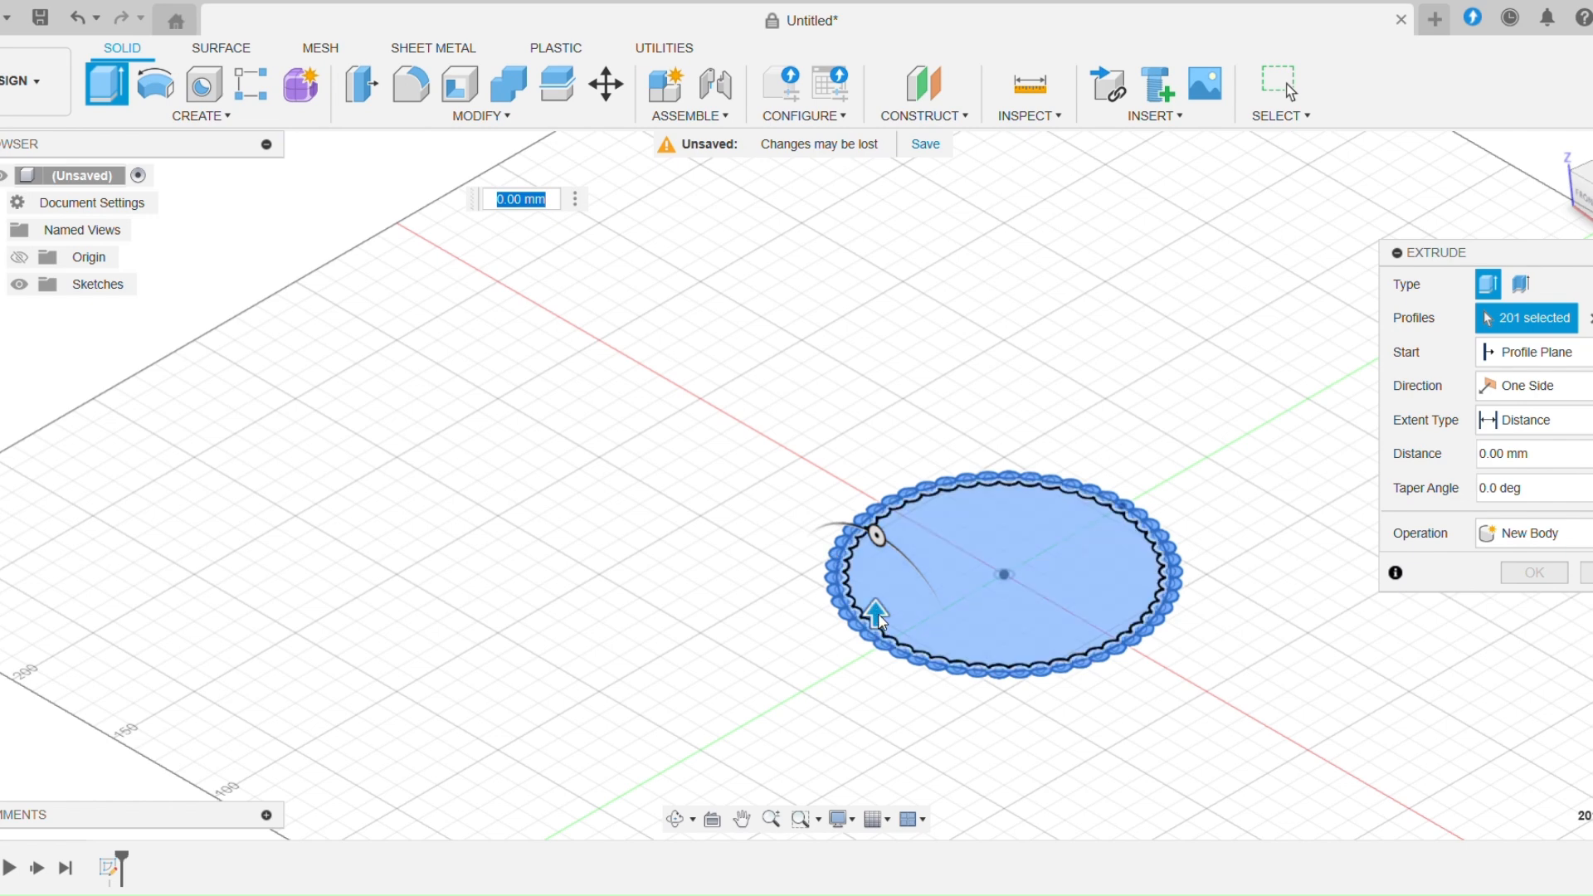
pyautogui.moveTo(878, 618); pyautogui.dragTo(925, 322)
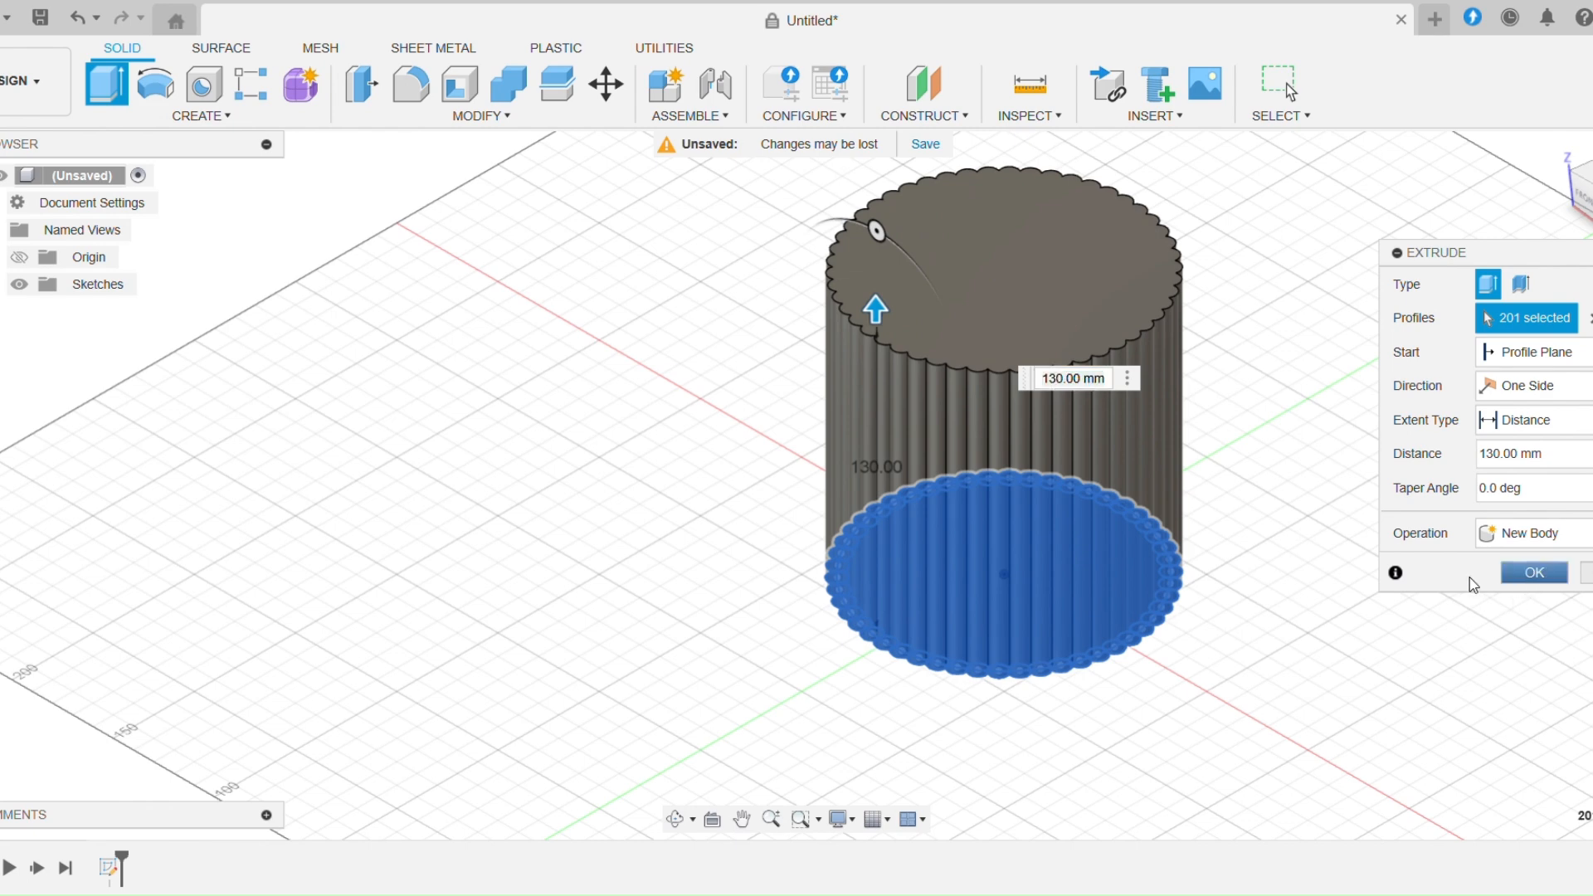
pyautogui.click(1519, 574)
# Start a sketch on the cylinder's top face and draw a circle centred on the origin, just inside the scalloped rim
pyautogui.click(984, 247)
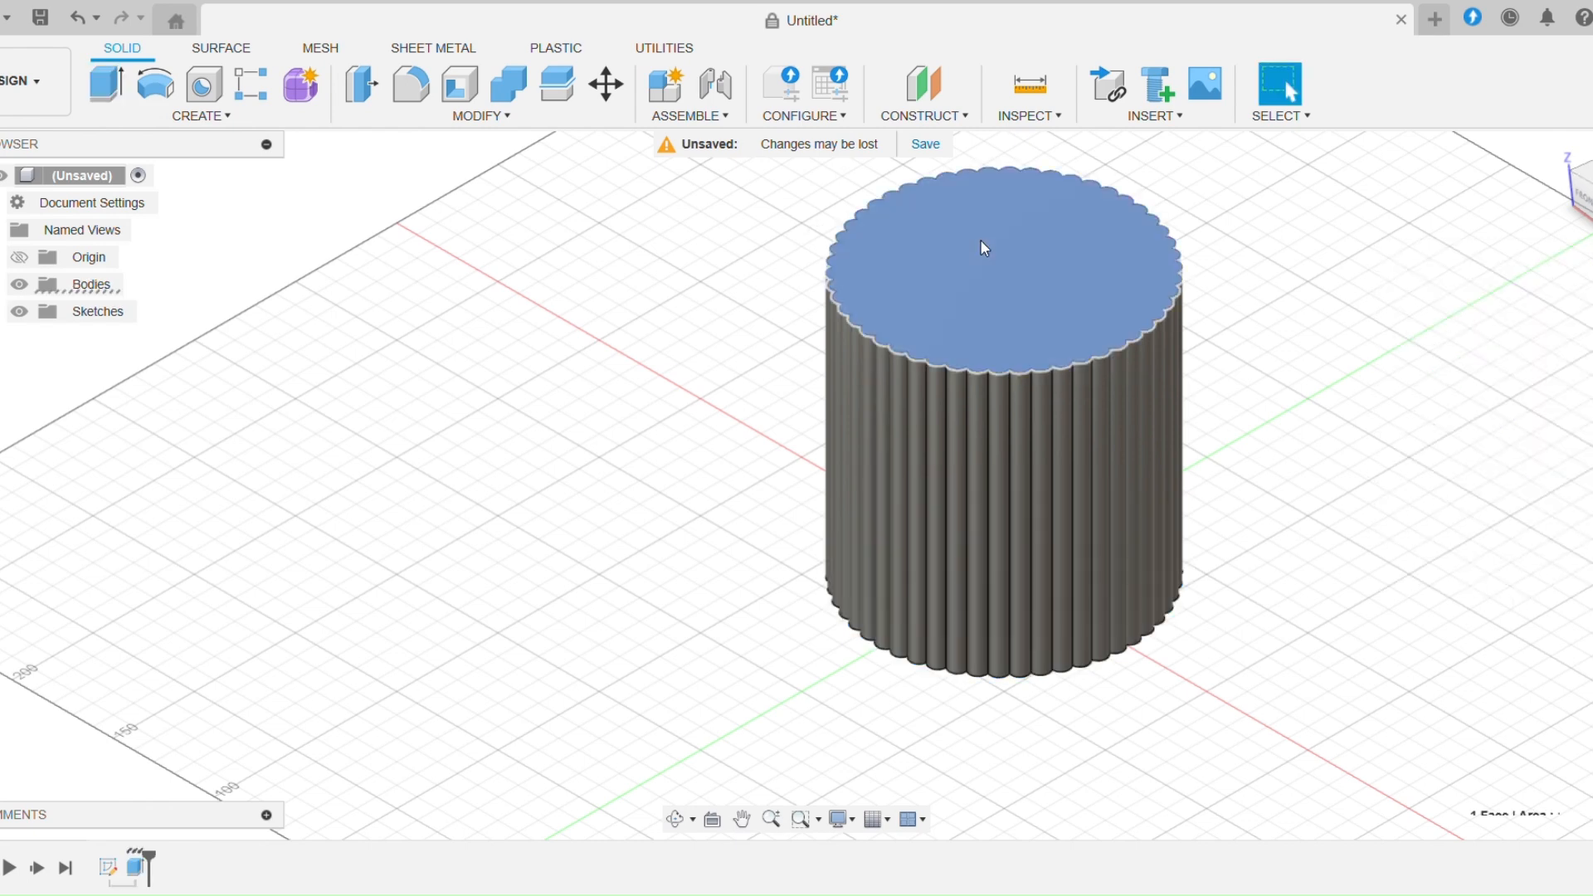
pyautogui.rightClick(984, 248)
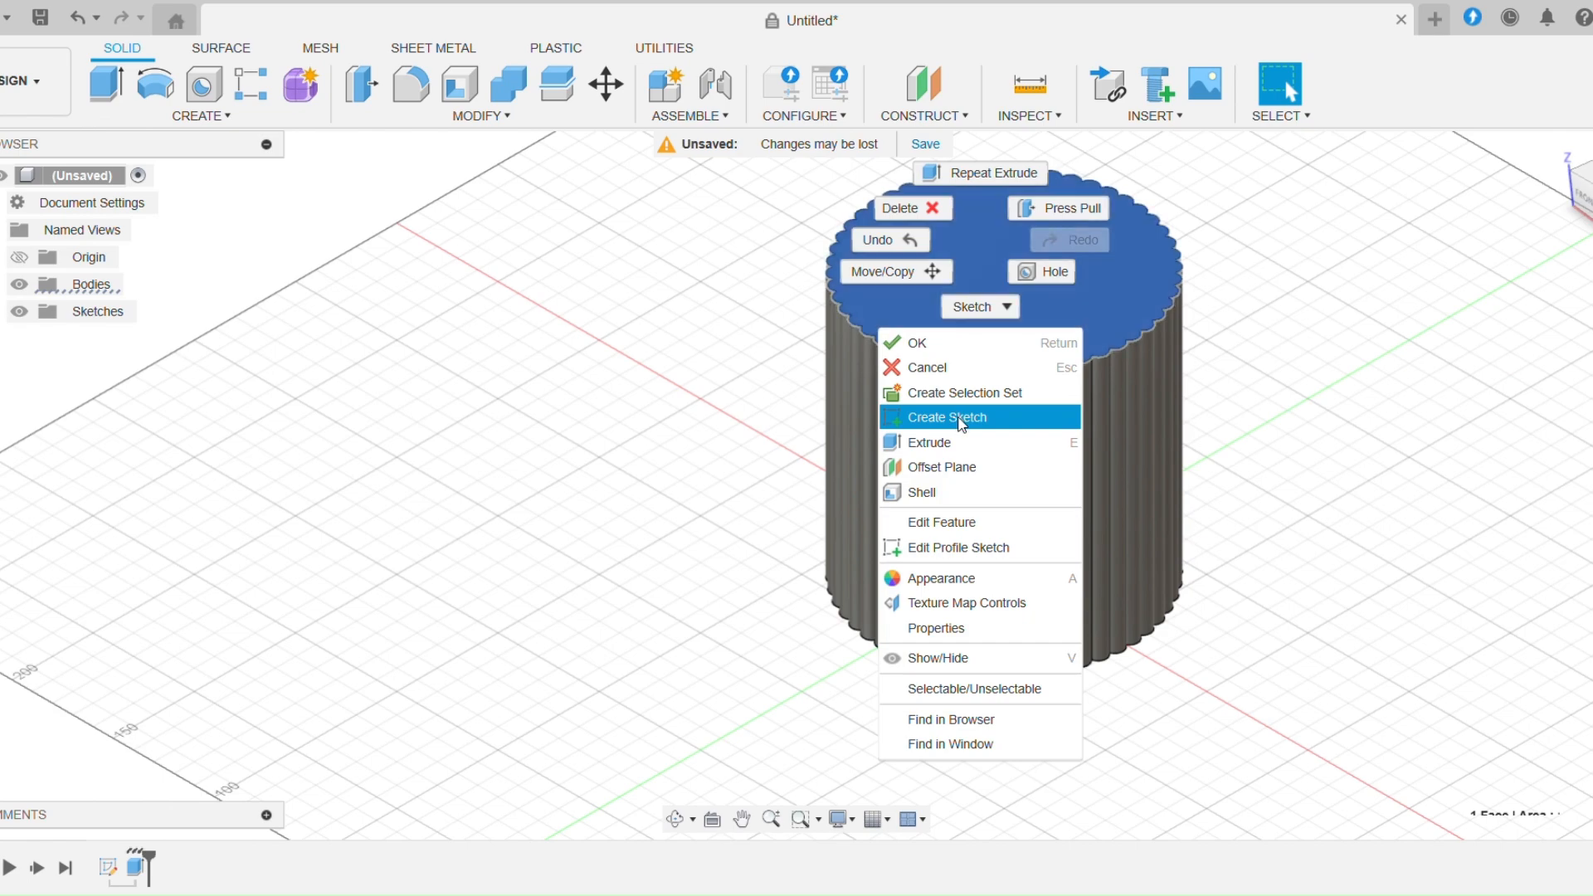
pyautogui.click(961, 419)
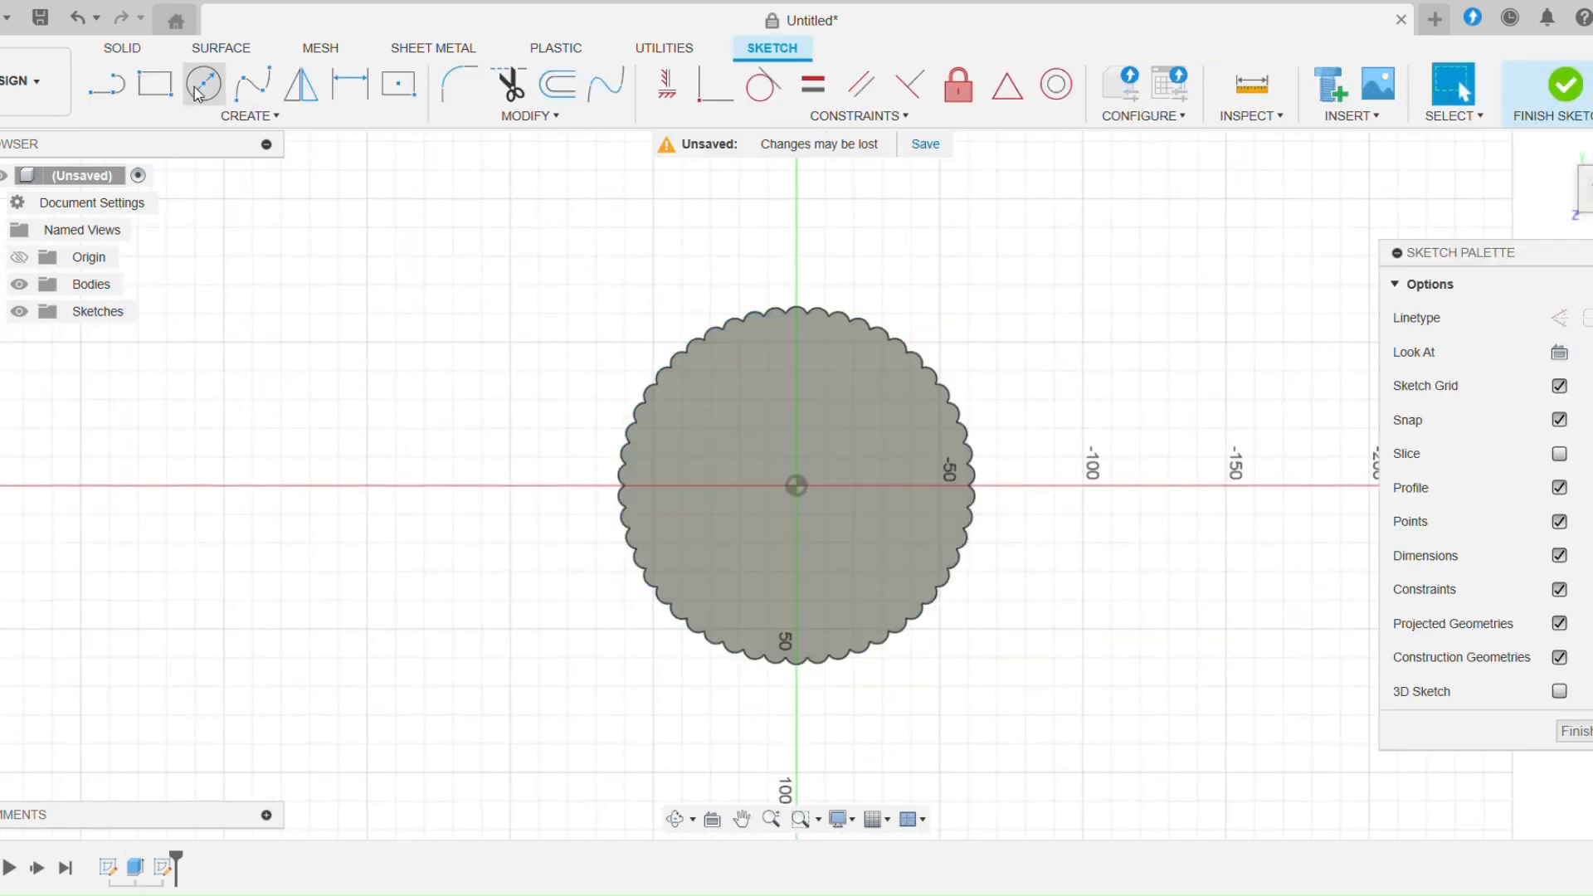
pyautogui.click(202, 84)
pyautogui.click(797, 486)
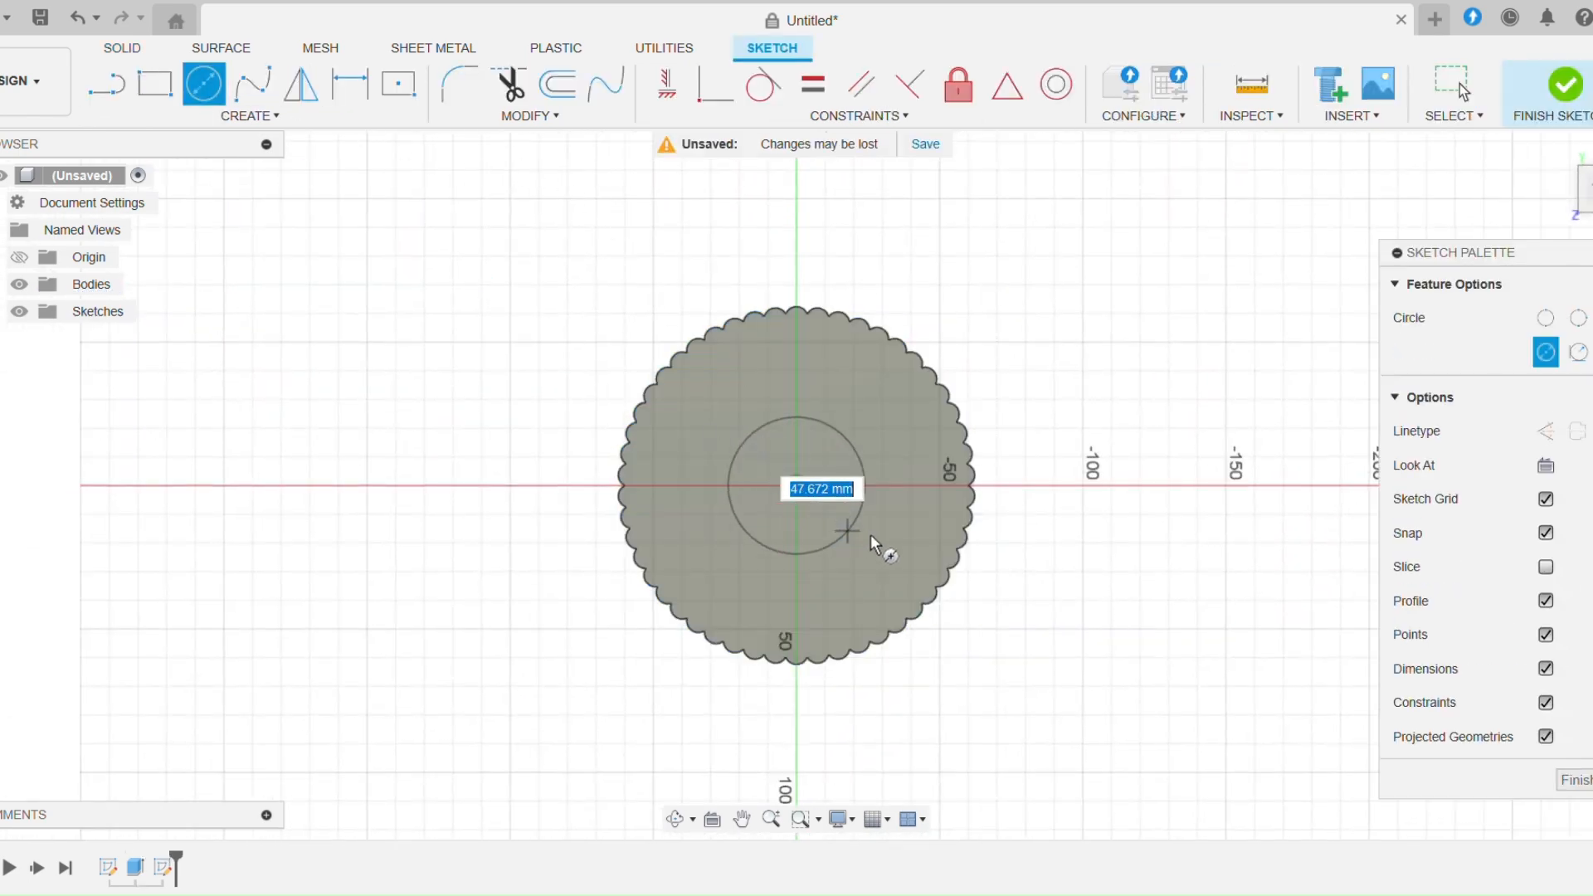
pyautogui.click(928, 579)
# Draw a slightly smaller concentric circle inside the first one and finish the sketch
pyautogui.click(796, 486)
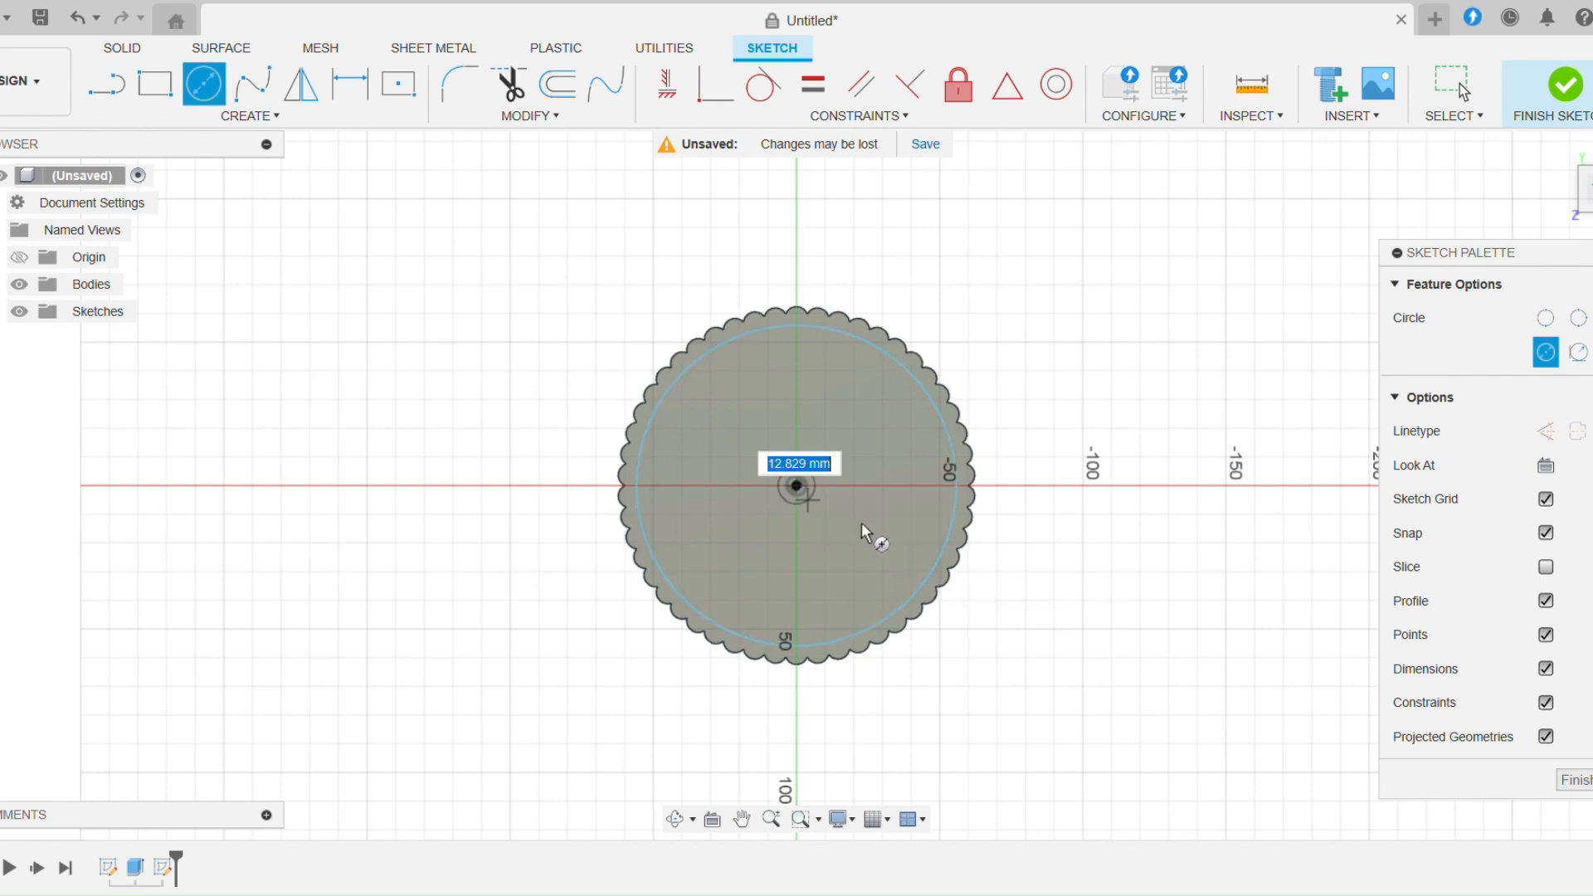
pyautogui.scroll(1, 917, 565)
pyautogui.scroll(2, 918, 566)
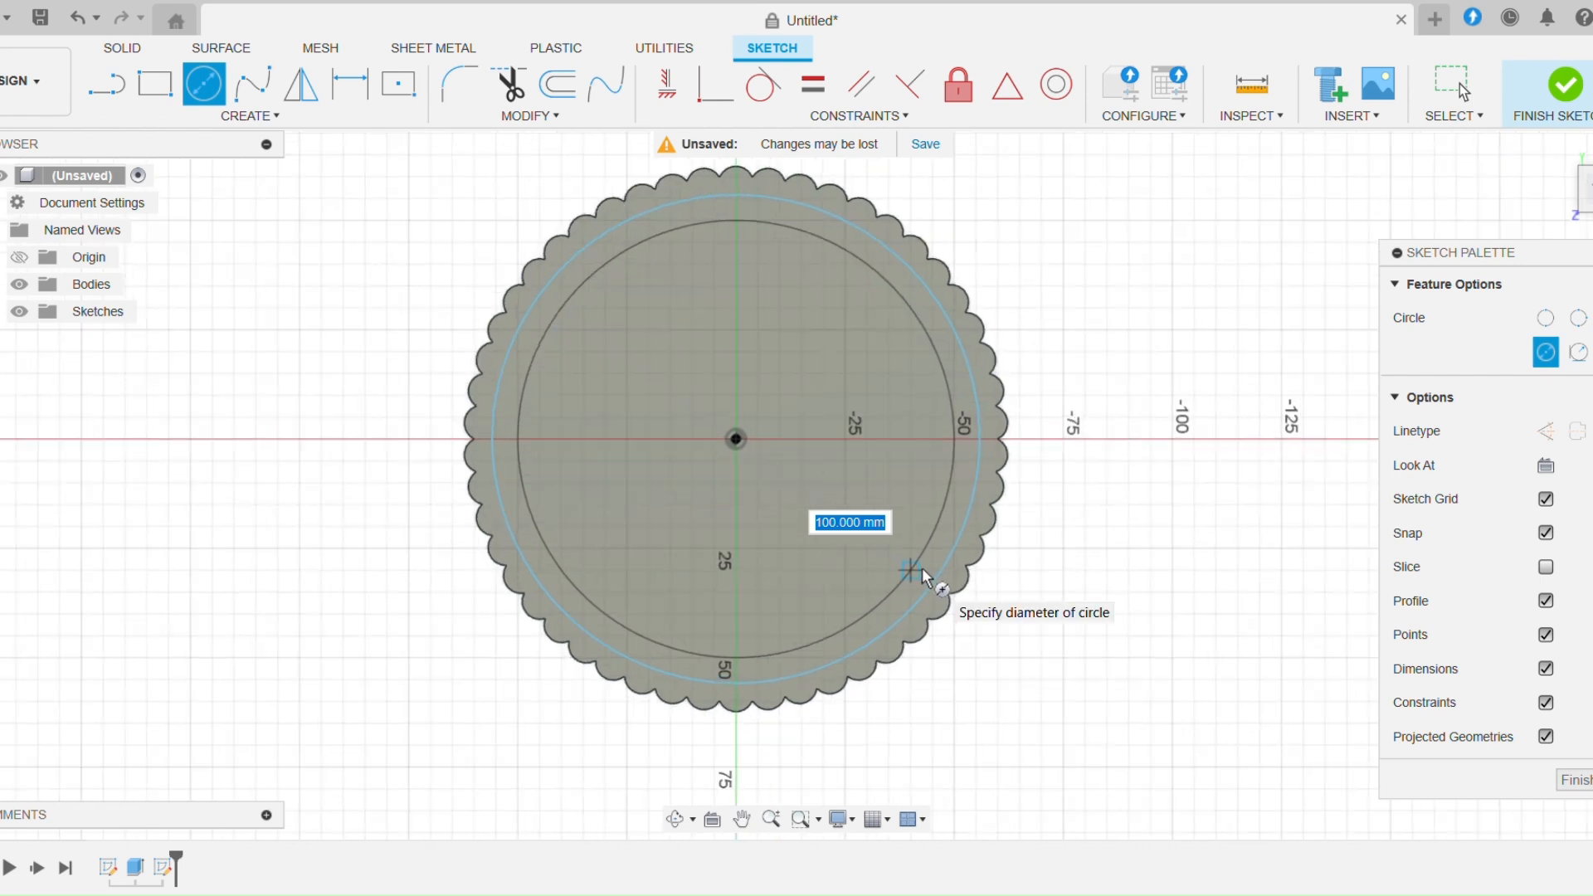
pyautogui.click(927, 579)
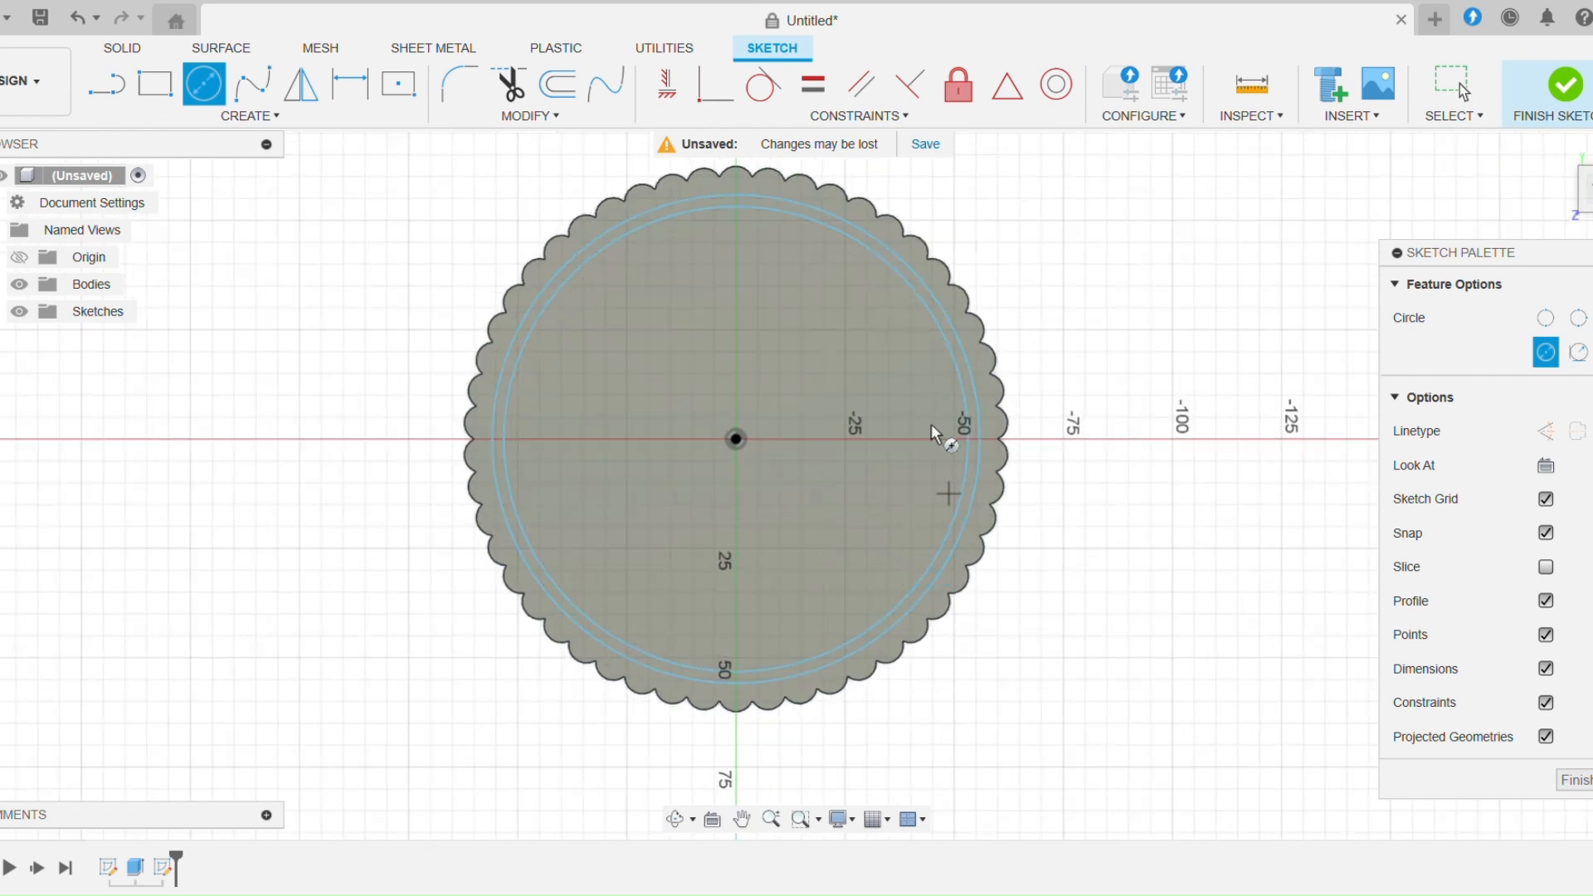
pyautogui.click(1569, 87)
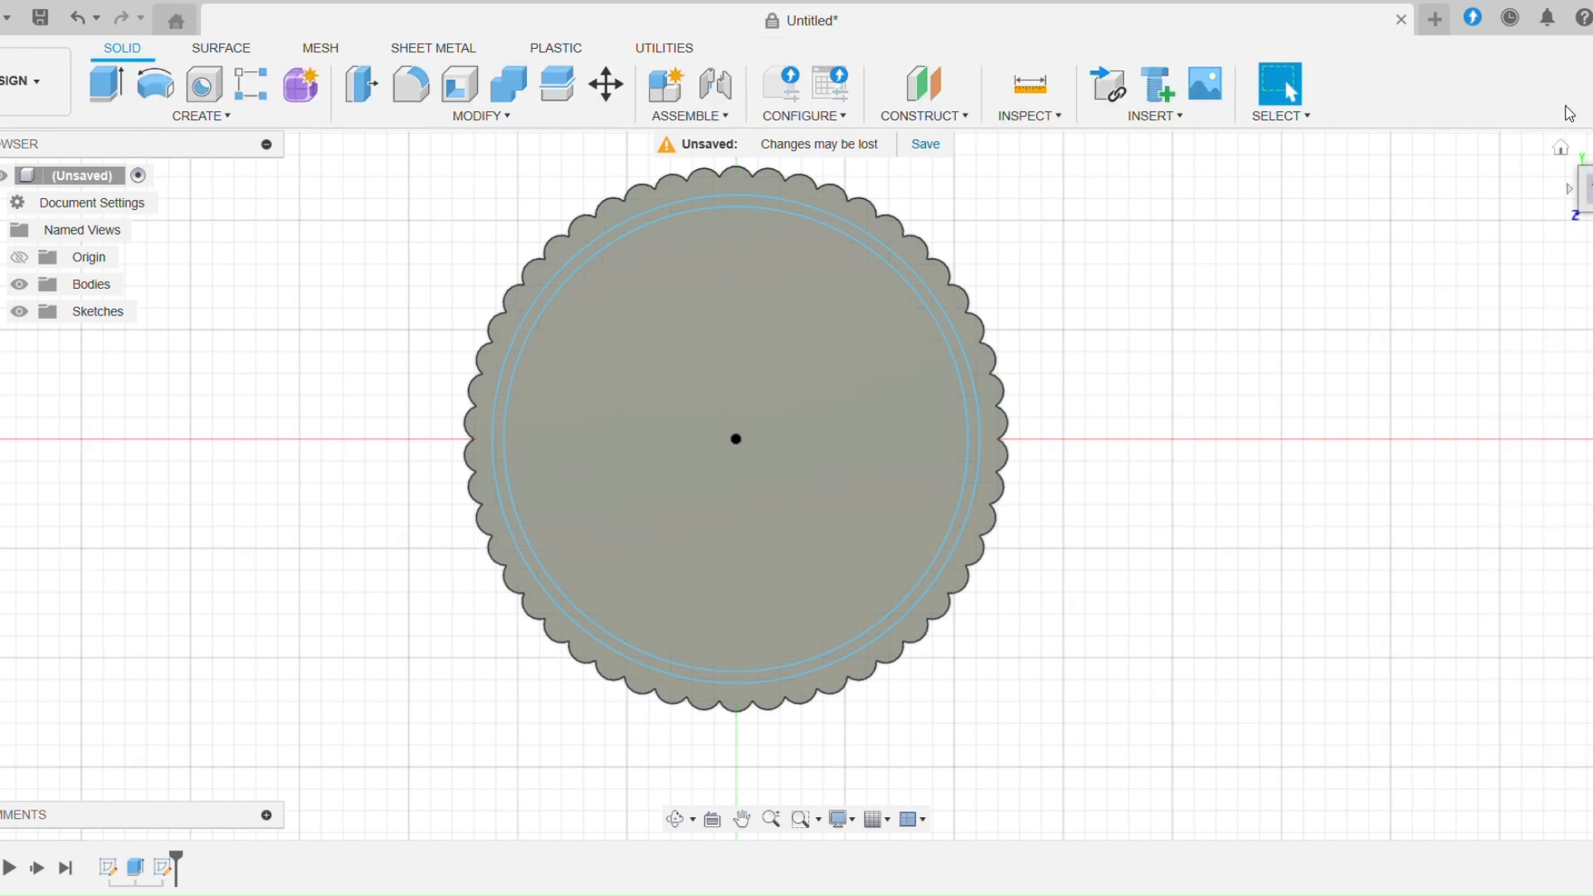
# Extrude the inner circle profile -120 mm as a cut to hollow out the cylinder, leaving a closed base
pyautogui.click(1562, 150)
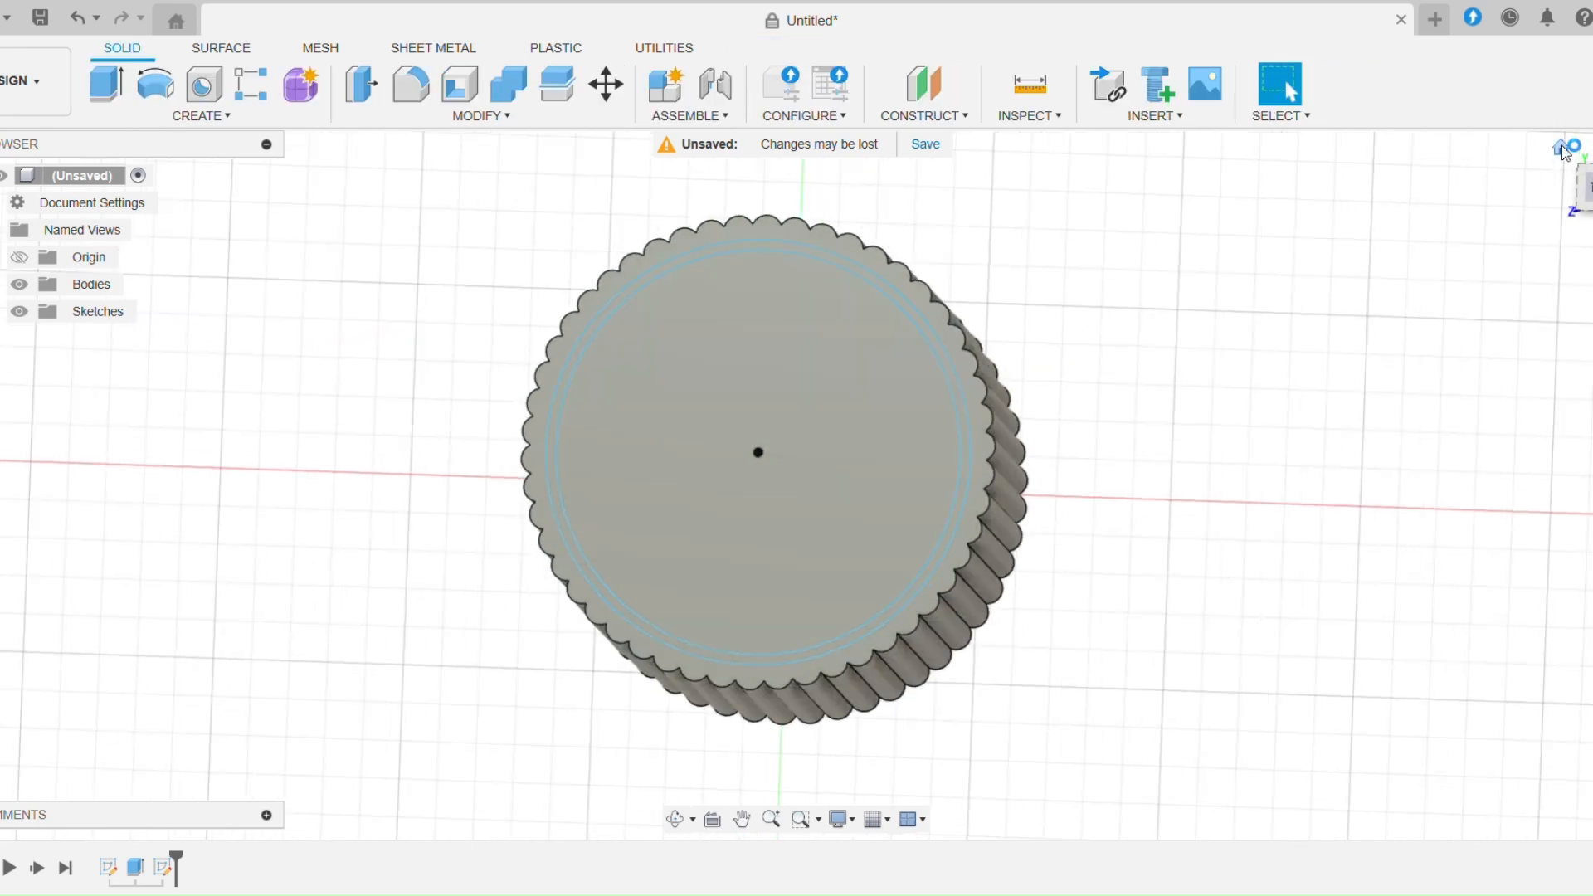
pyautogui.click(892, 371)
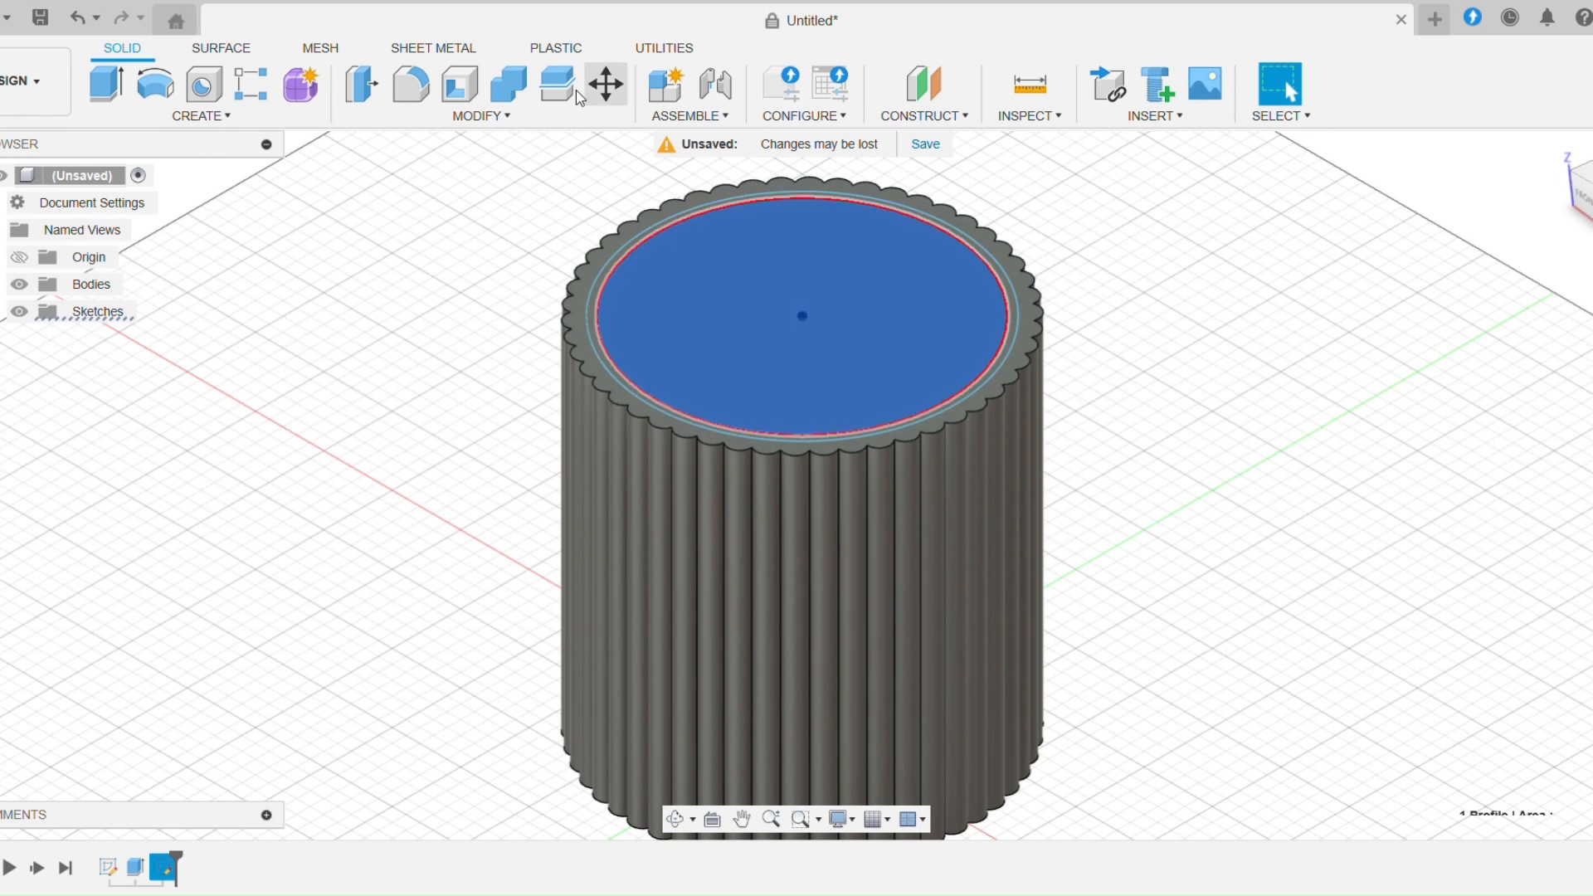
pyautogui.click(119, 96)
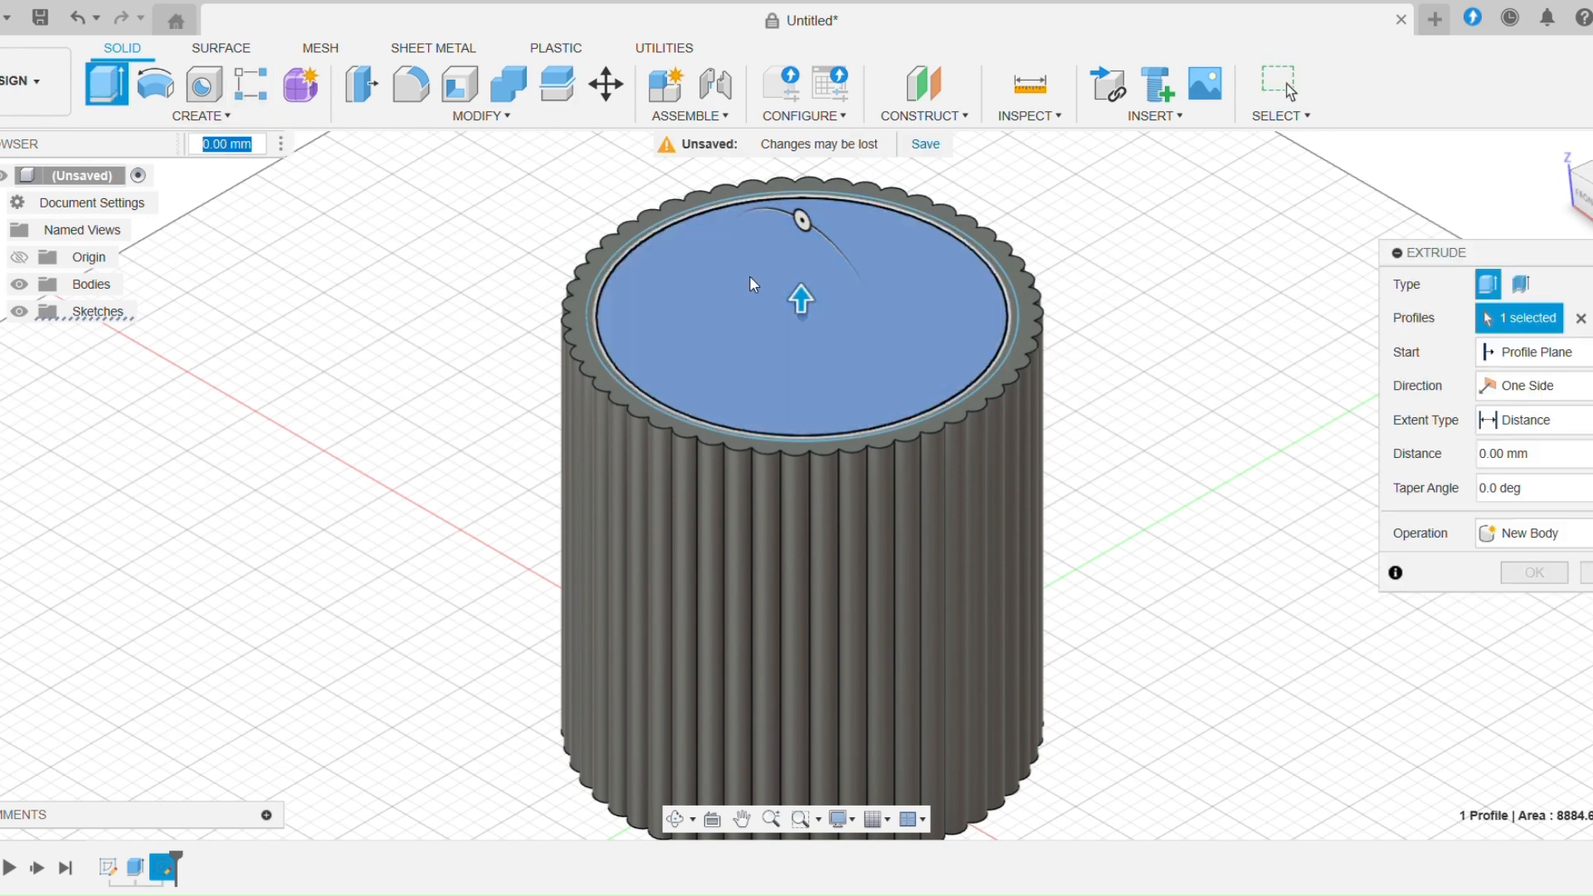
pyautogui.moveTo(801, 300); pyautogui.dragTo(819, 679)
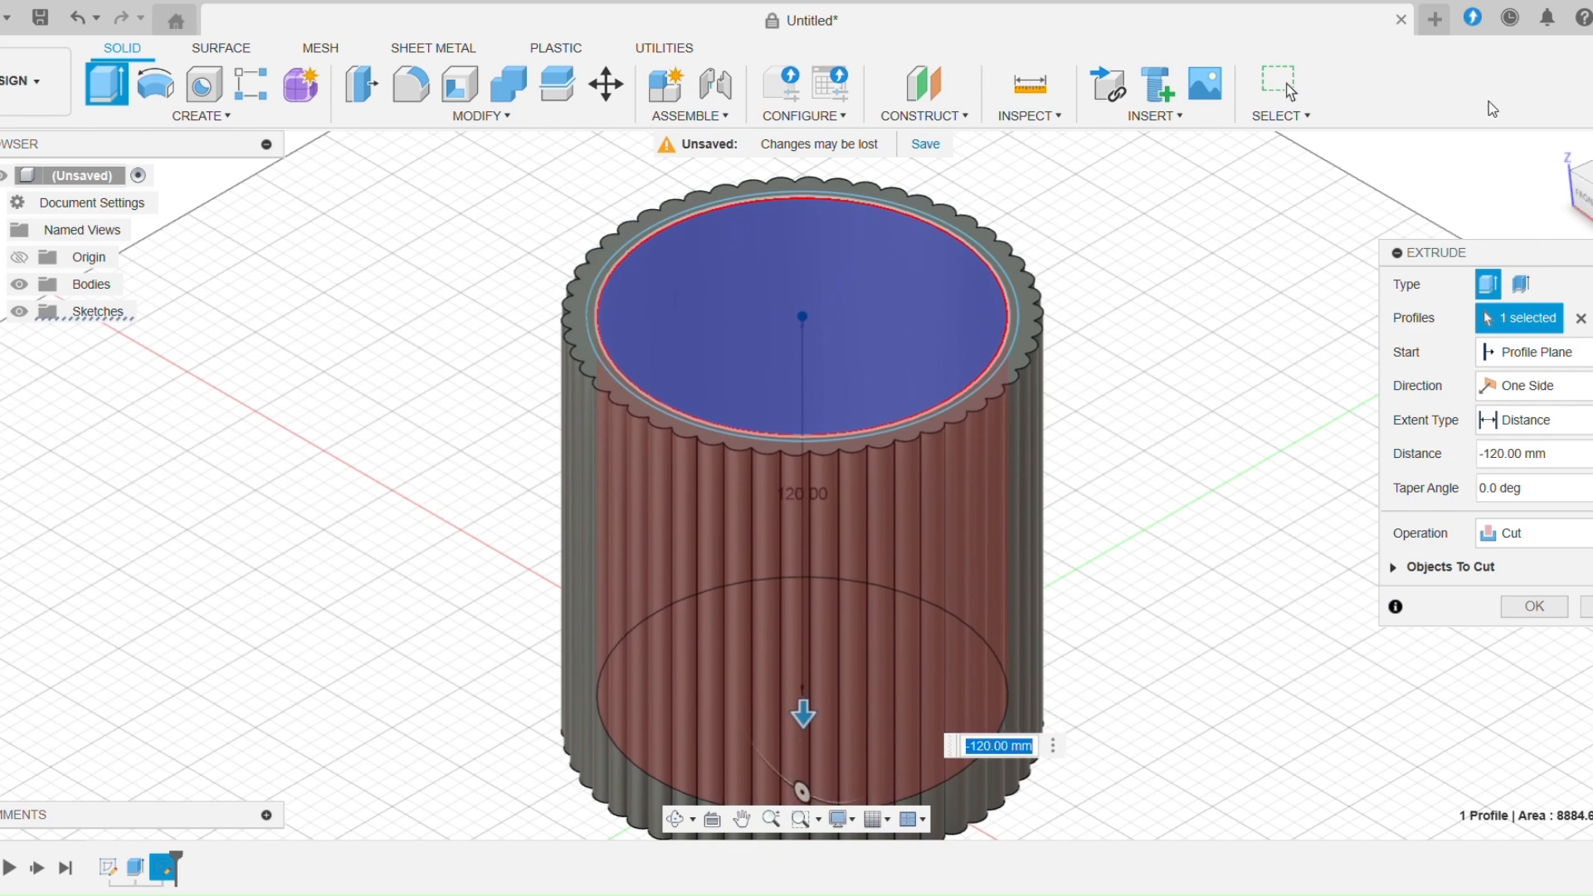
pyautogui.click(1582, 195)
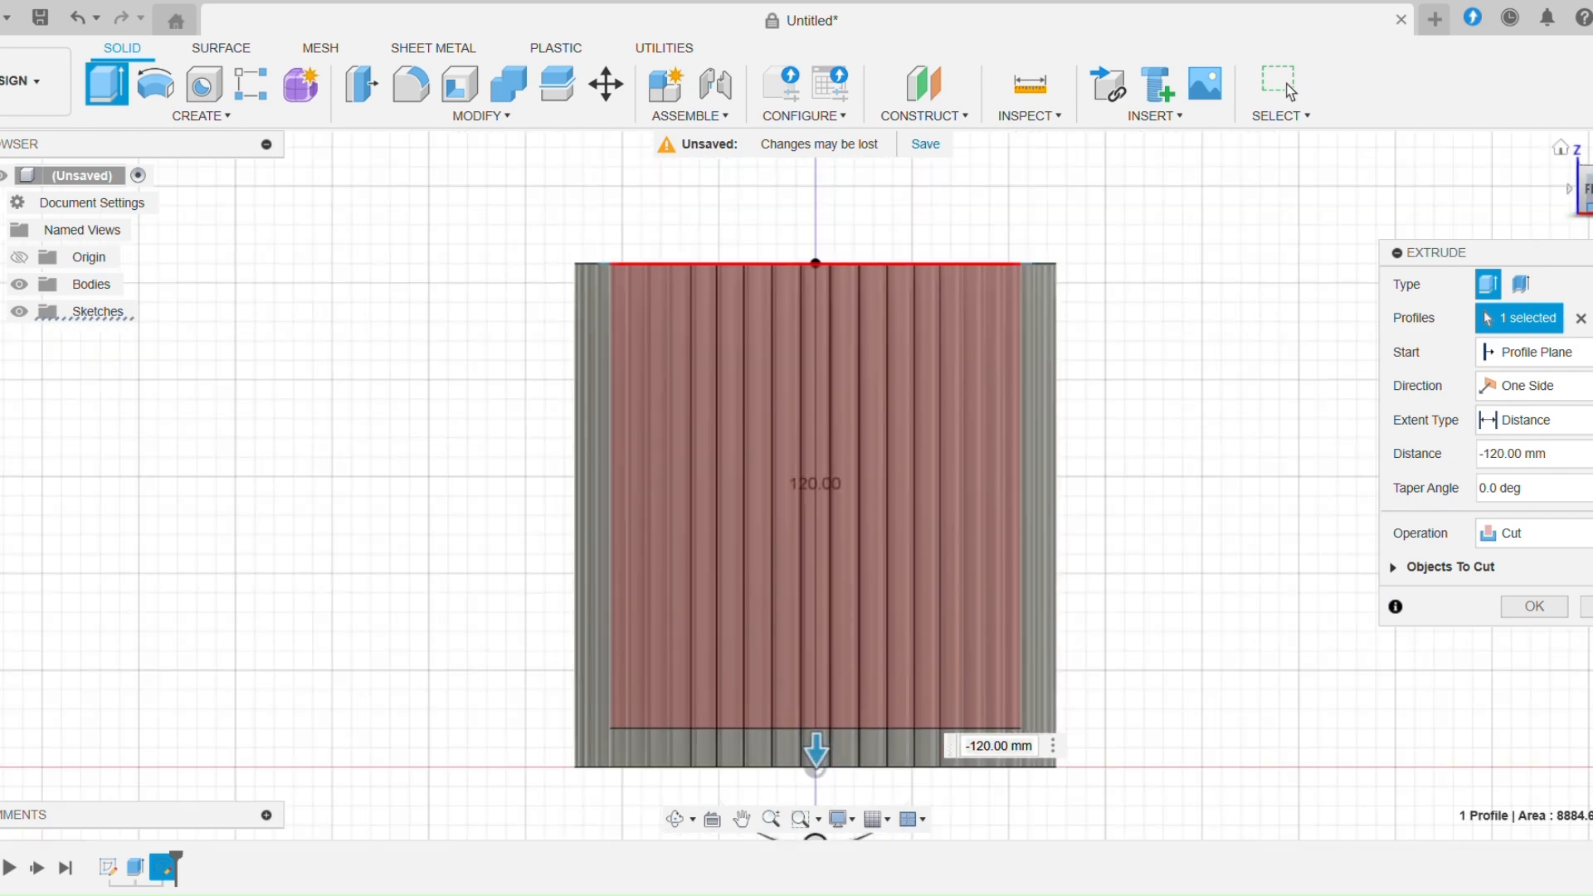
pyautogui.click(1534, 607)
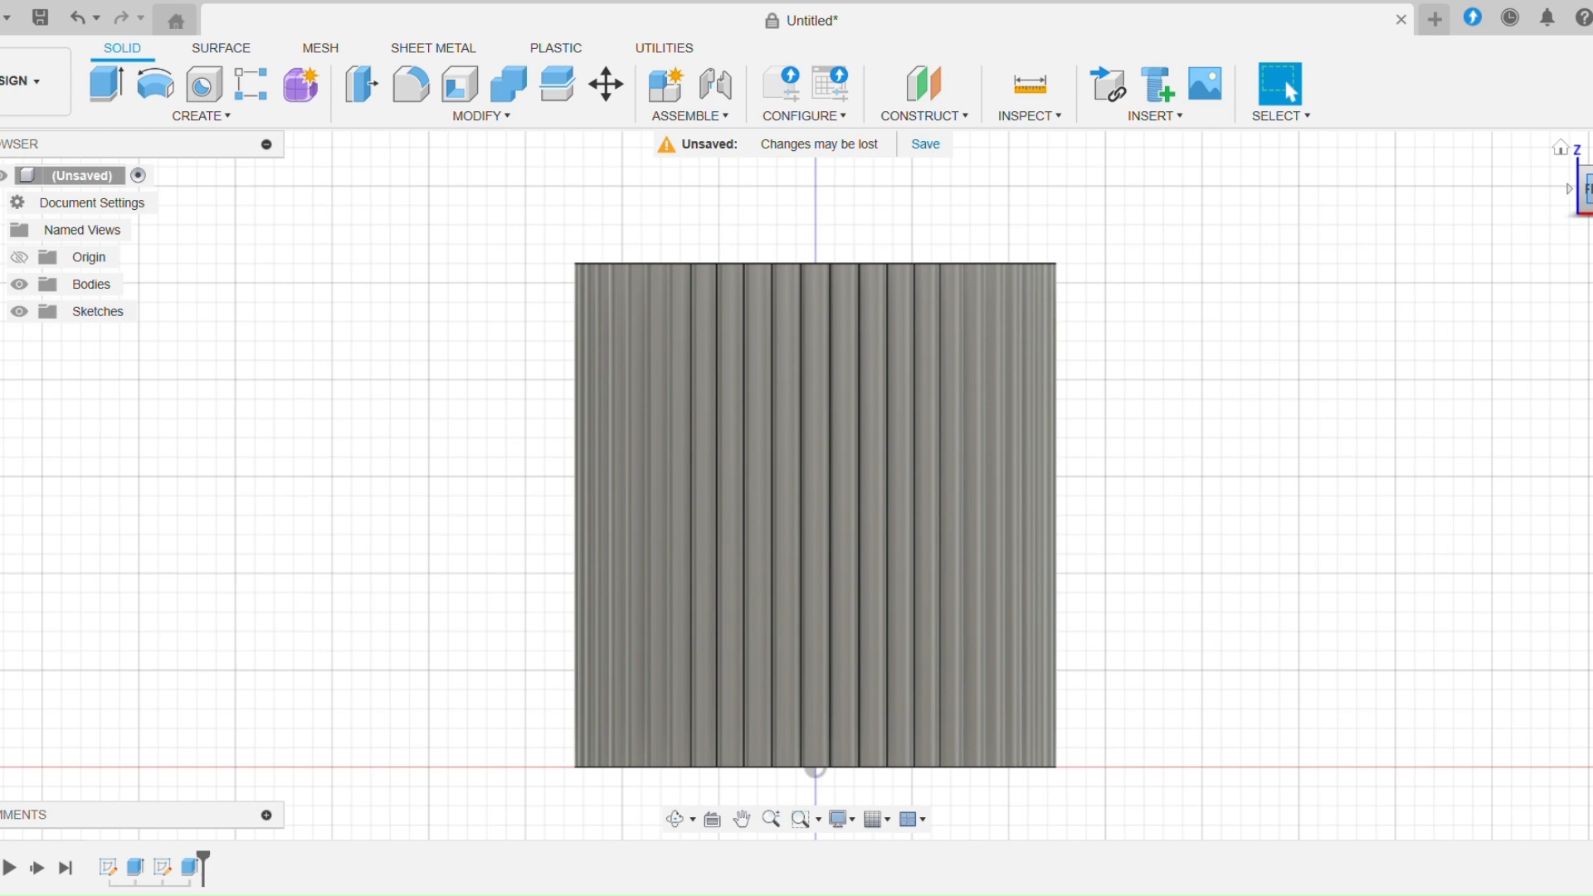
# Make the sketch with the two concentric rim circles (Sketch2) visible again
pyautogui.click(1564, 154)
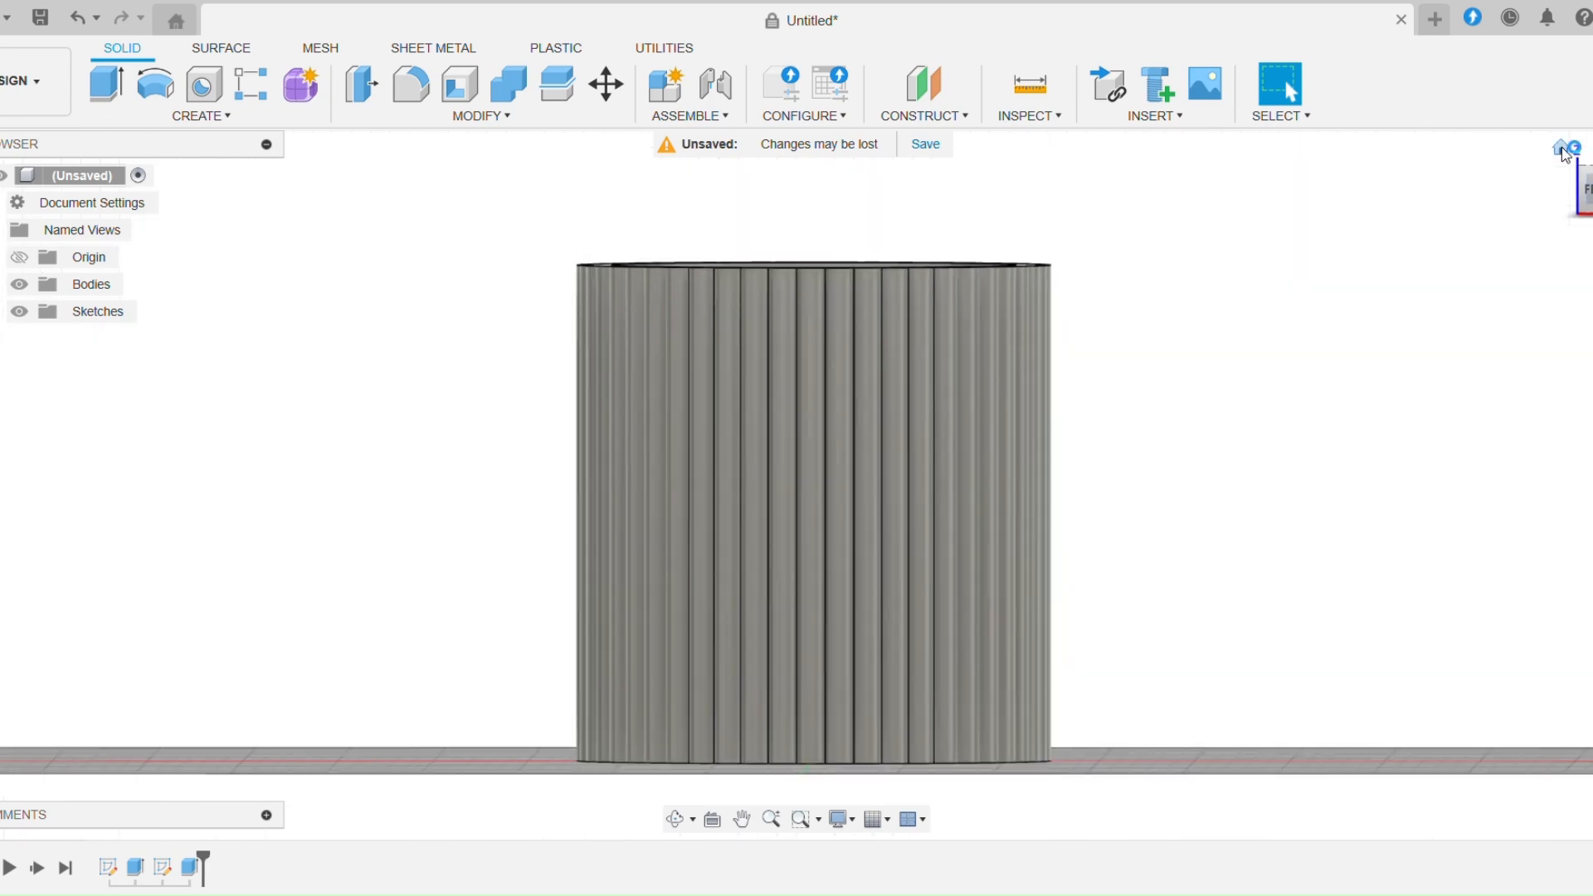
pyautogui.scroll(3, 362, 339)
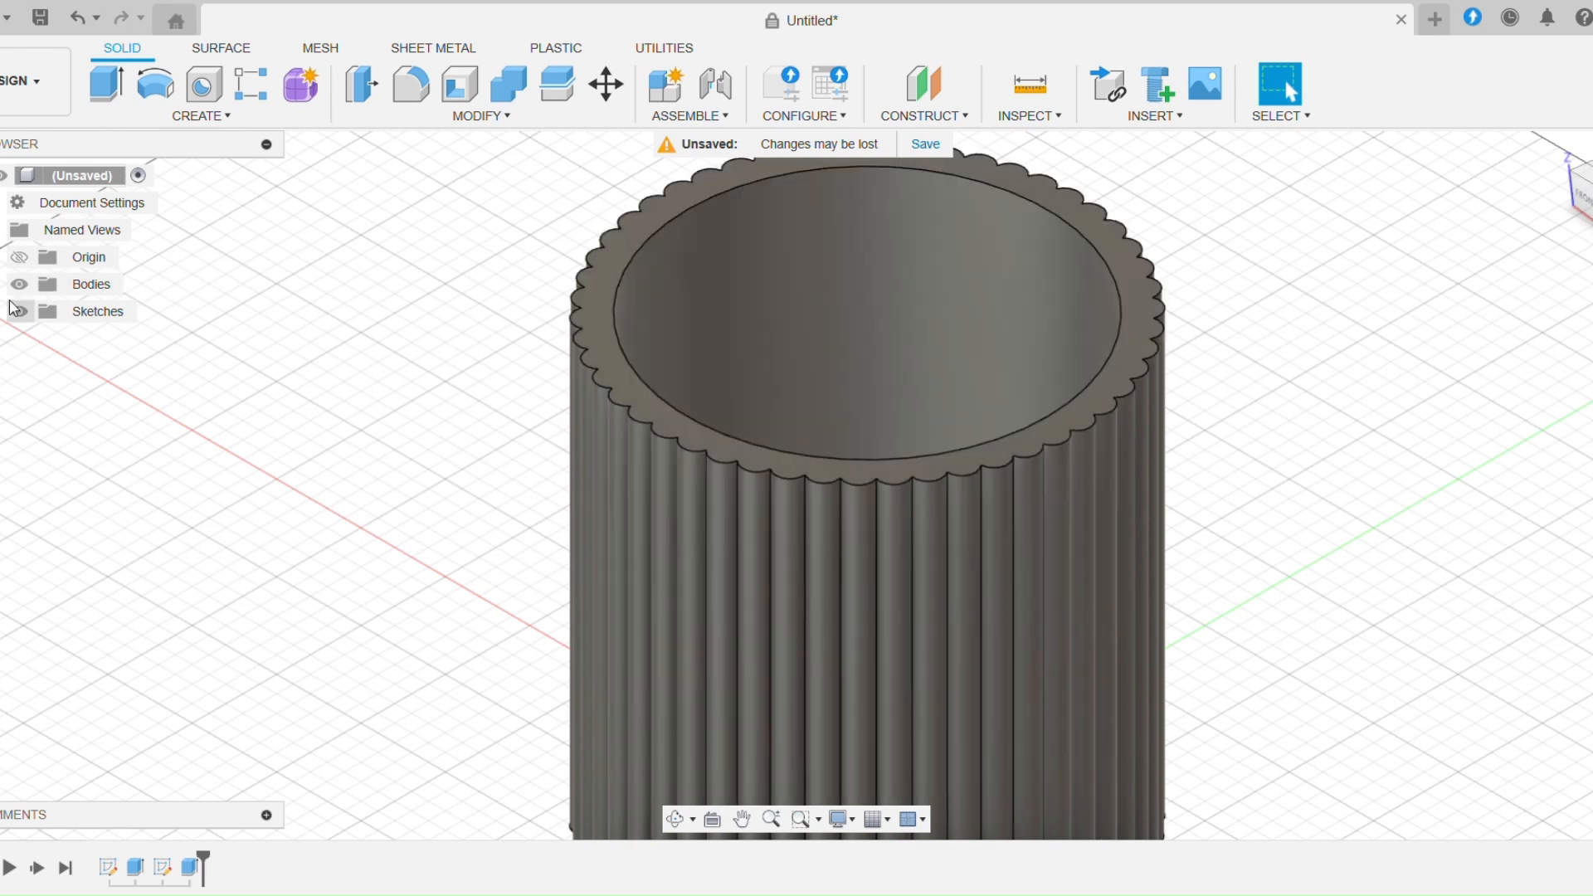
pyautogui.click(2, 320)
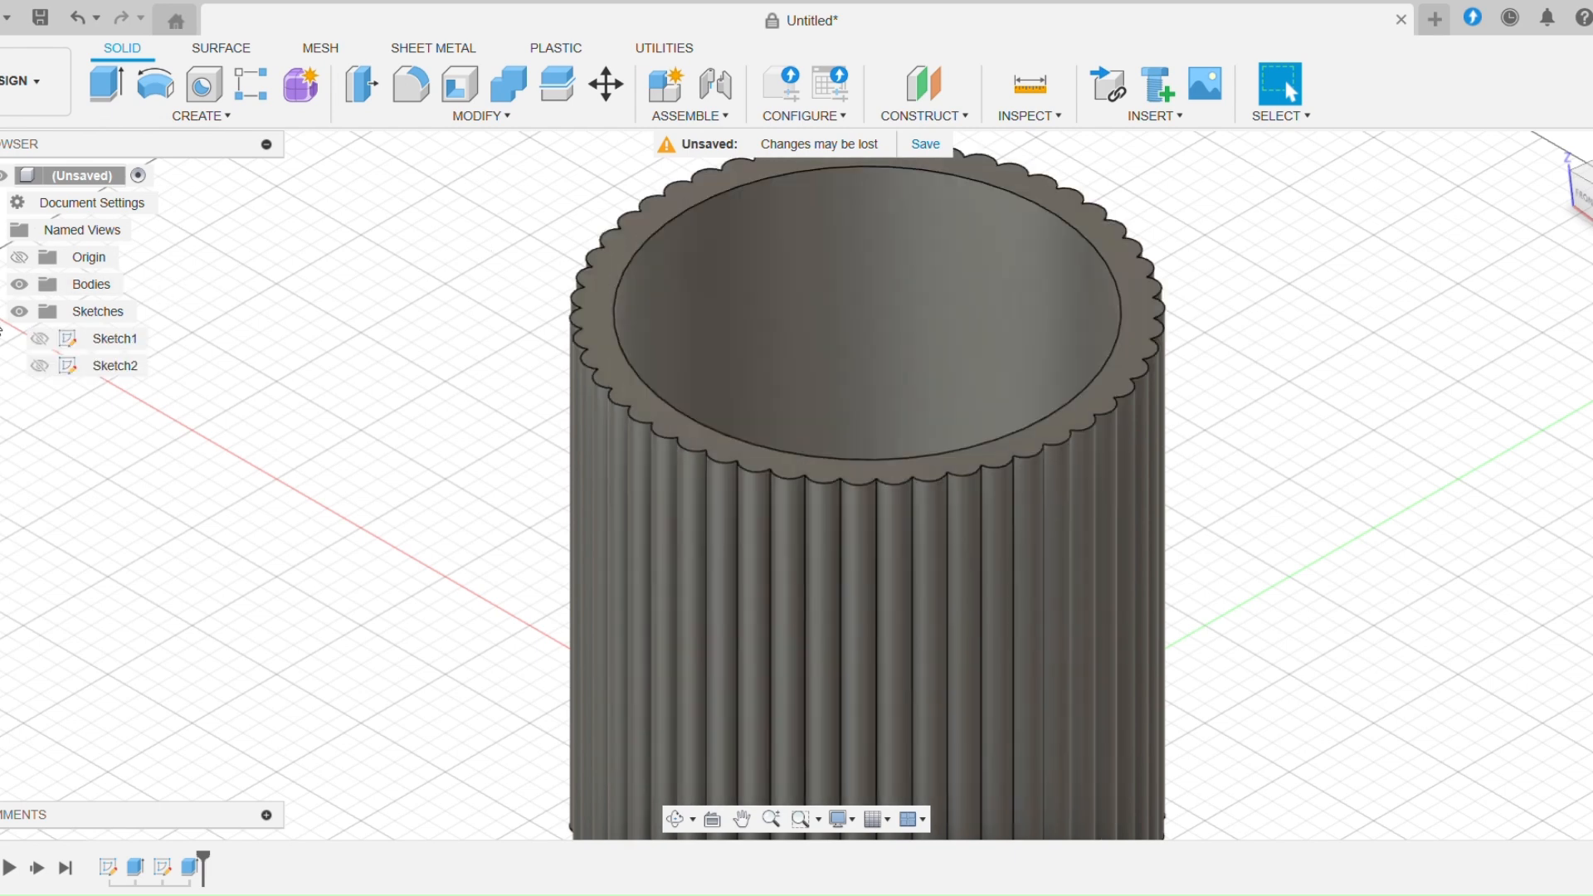
pyautogui.click(43, 370)
pyautogui.click(40, 367)
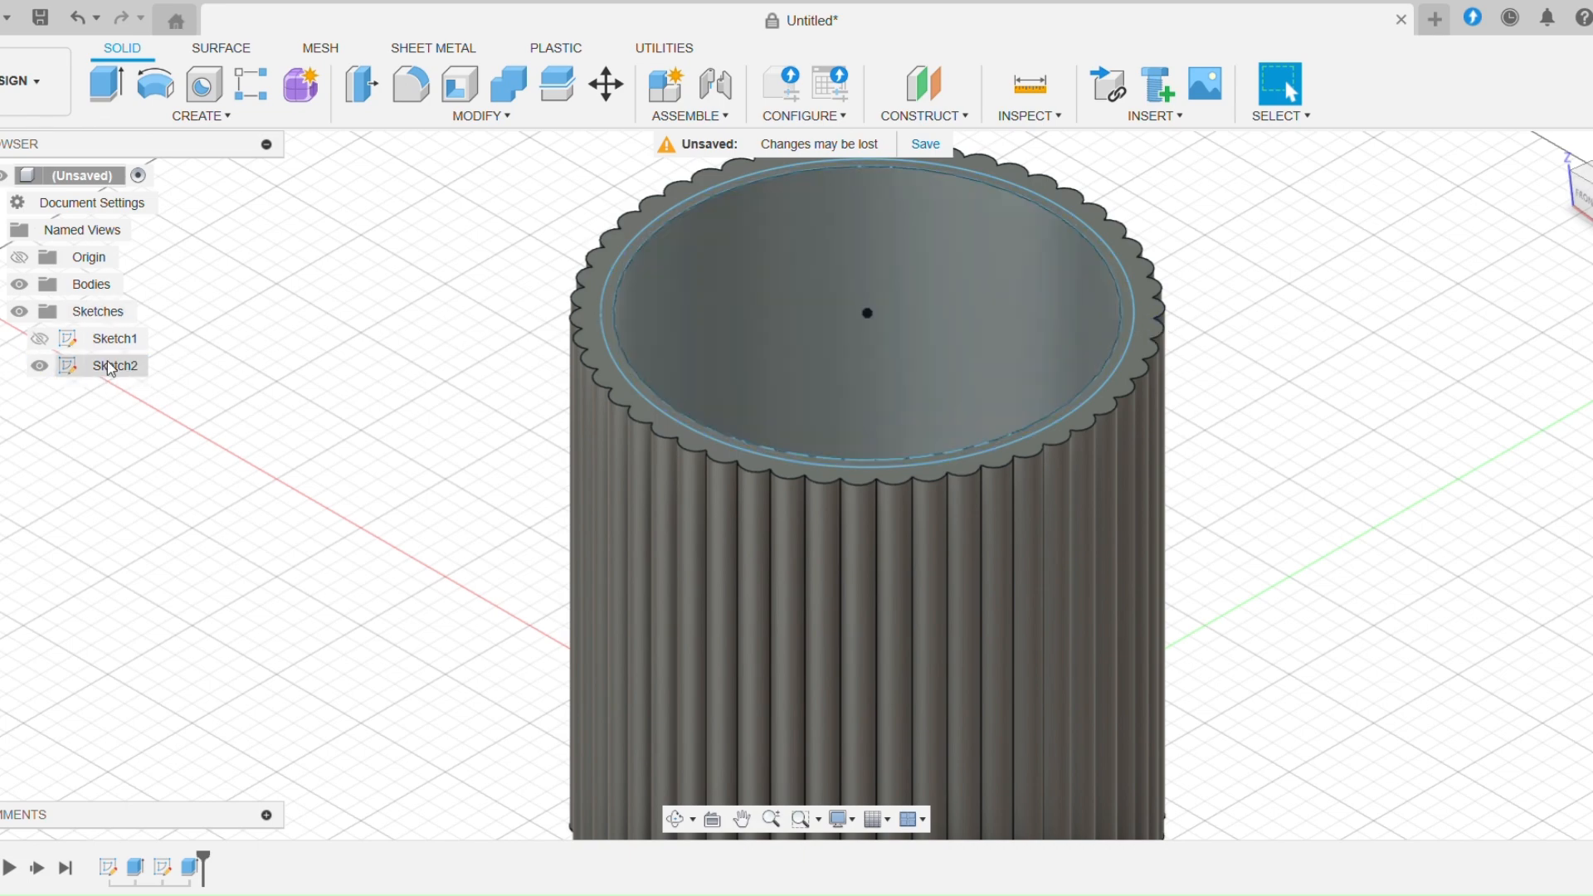
# Extrude the ring profile between the two rim circles 10 mm upward with the Join operation, and hide all sketches
pyautogui.scroll(5, 1133, 336)
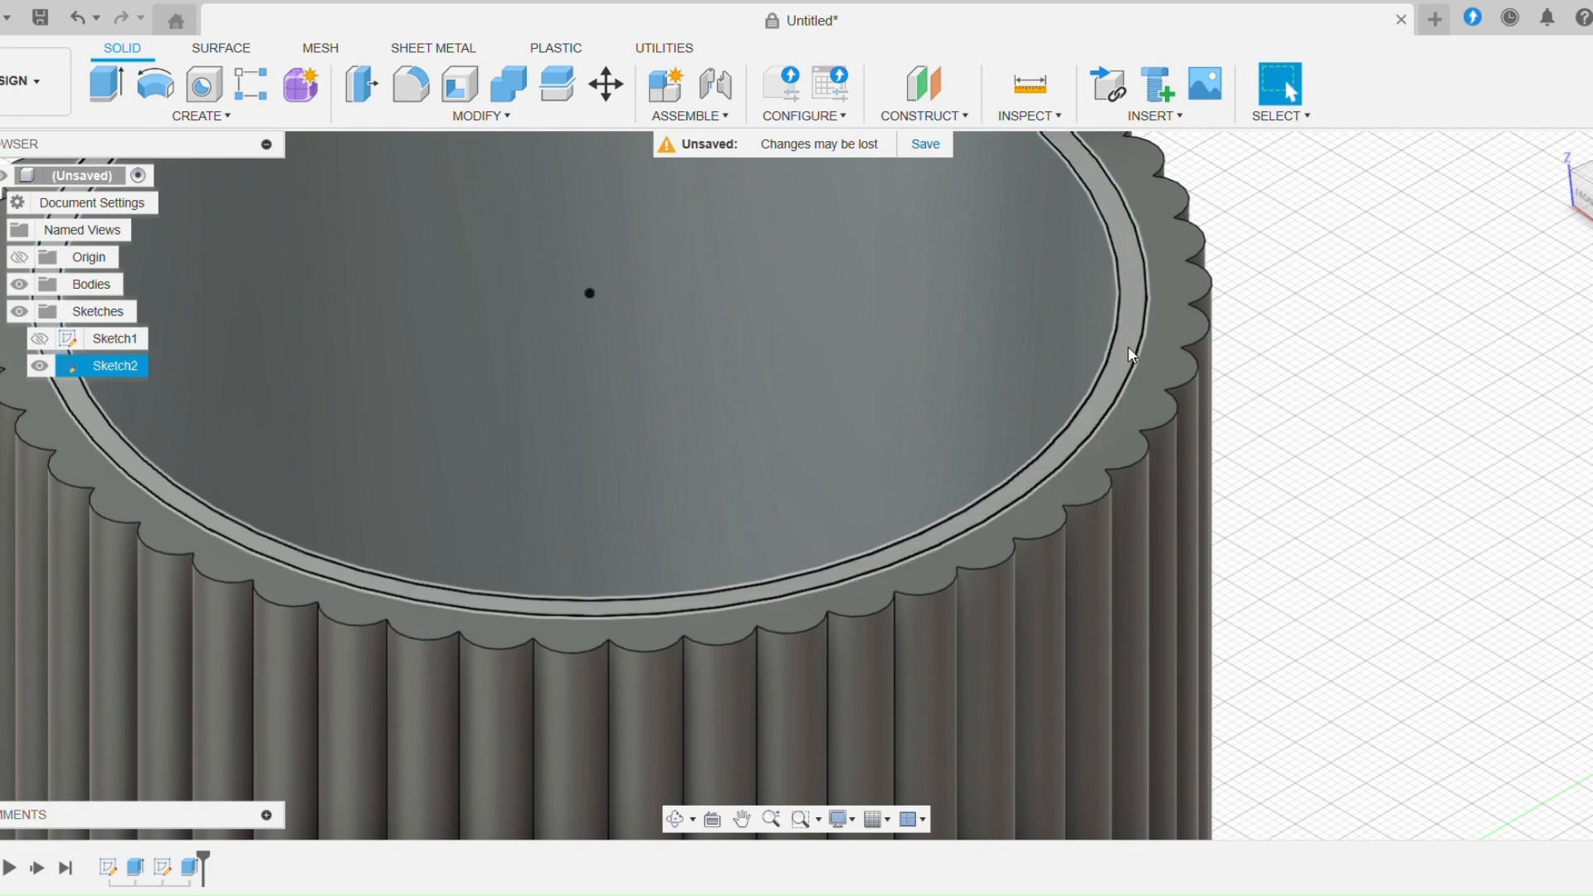
pyautogui.click(1128, 346)
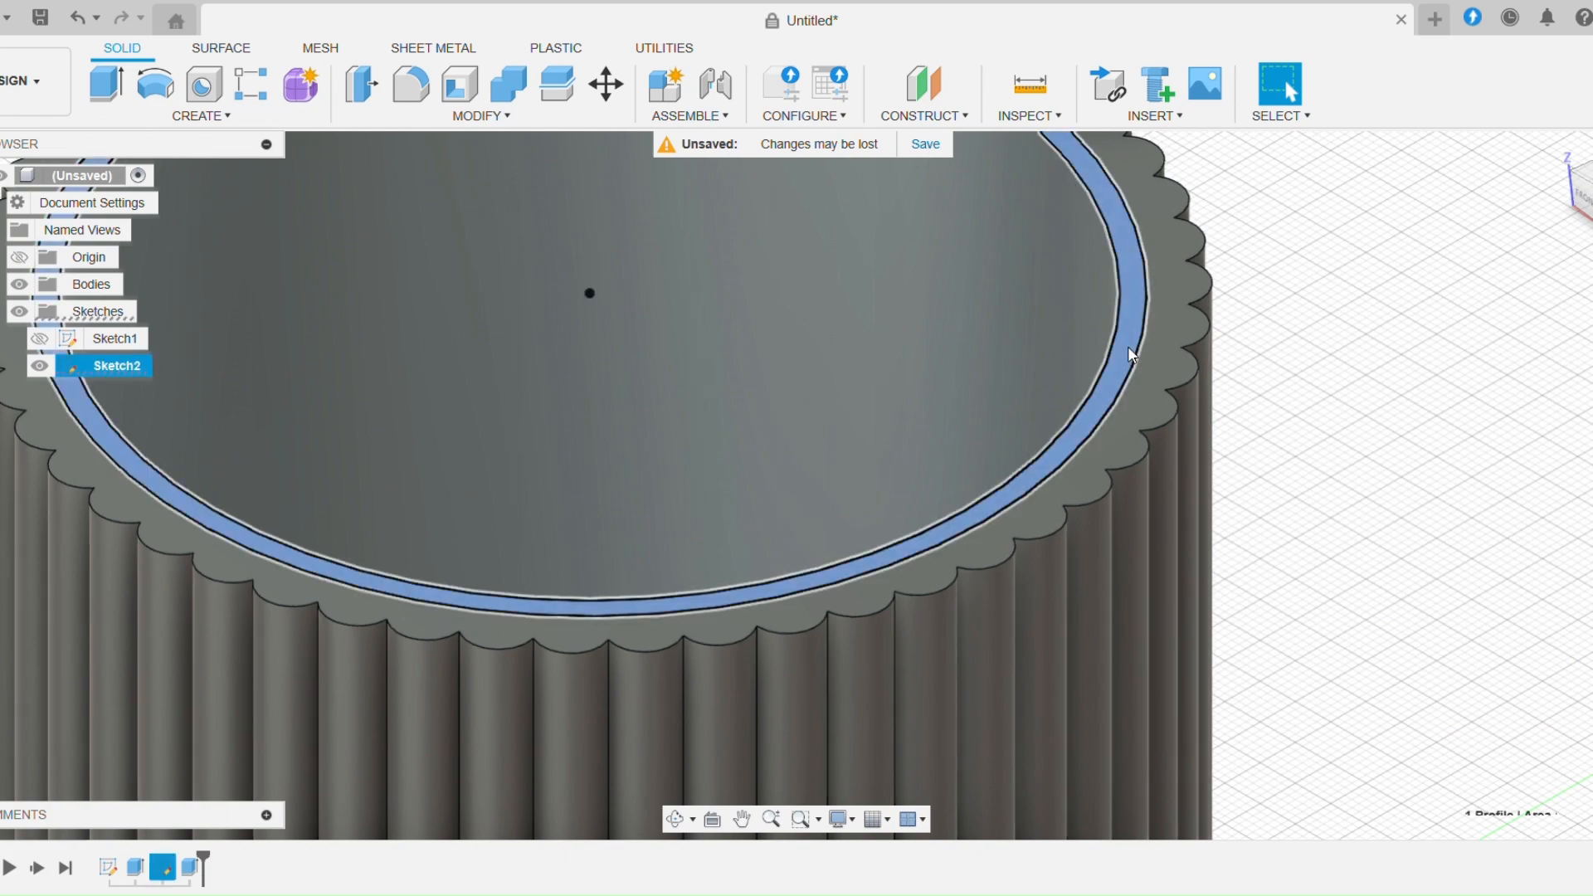
pyautogui.scroll(-5, 1128, 346)
pyautogui.click(100, 92)
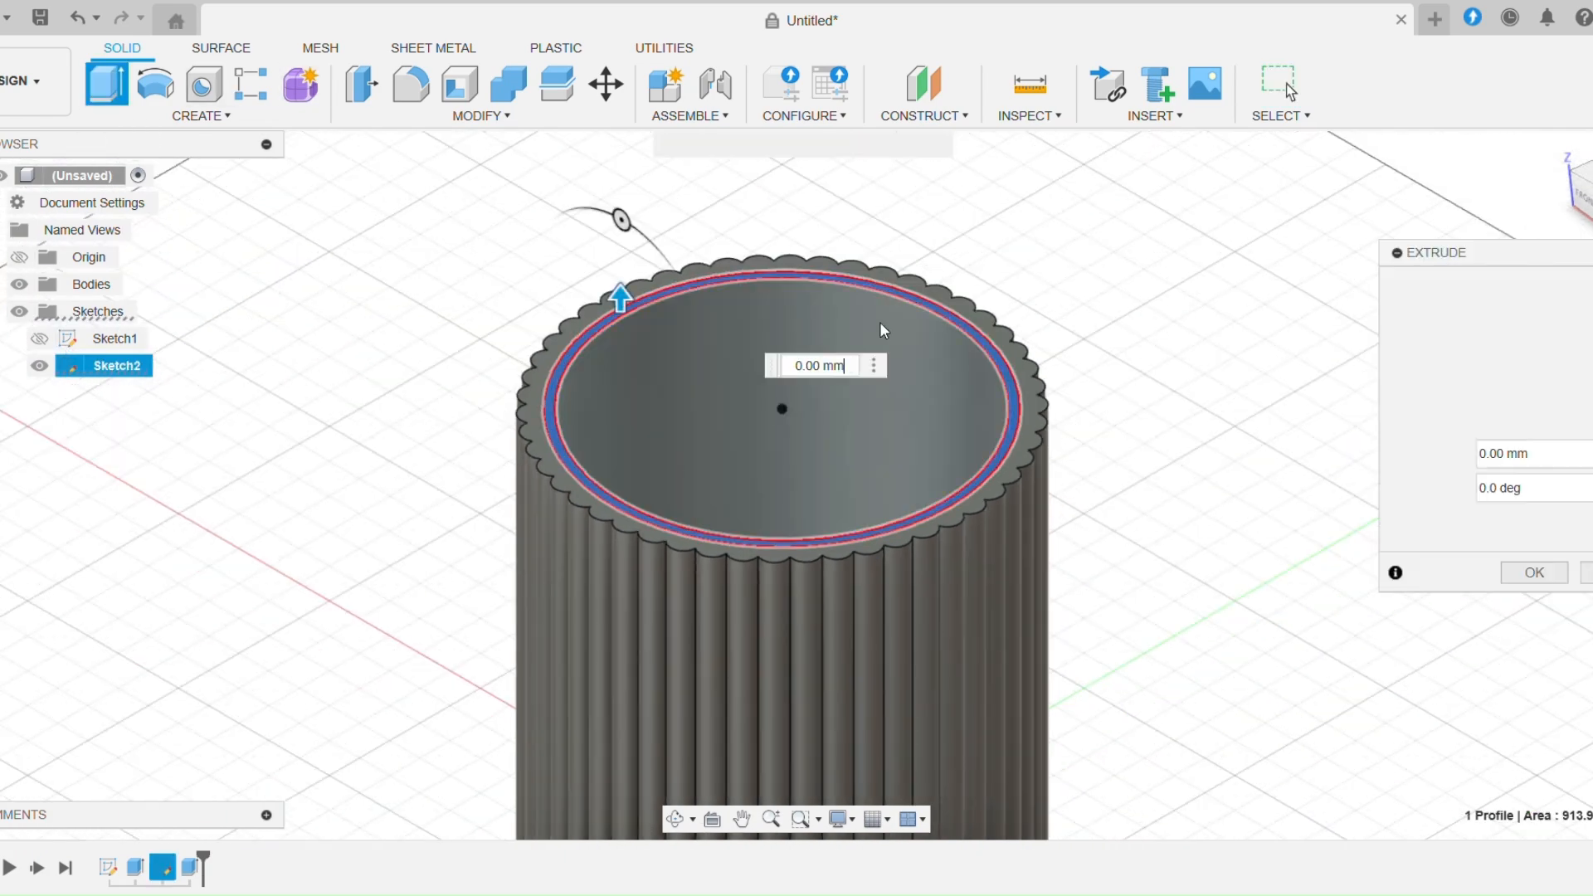
pyautogui.moveTo(622, 288); pyautogui.dragTo(622, 263)
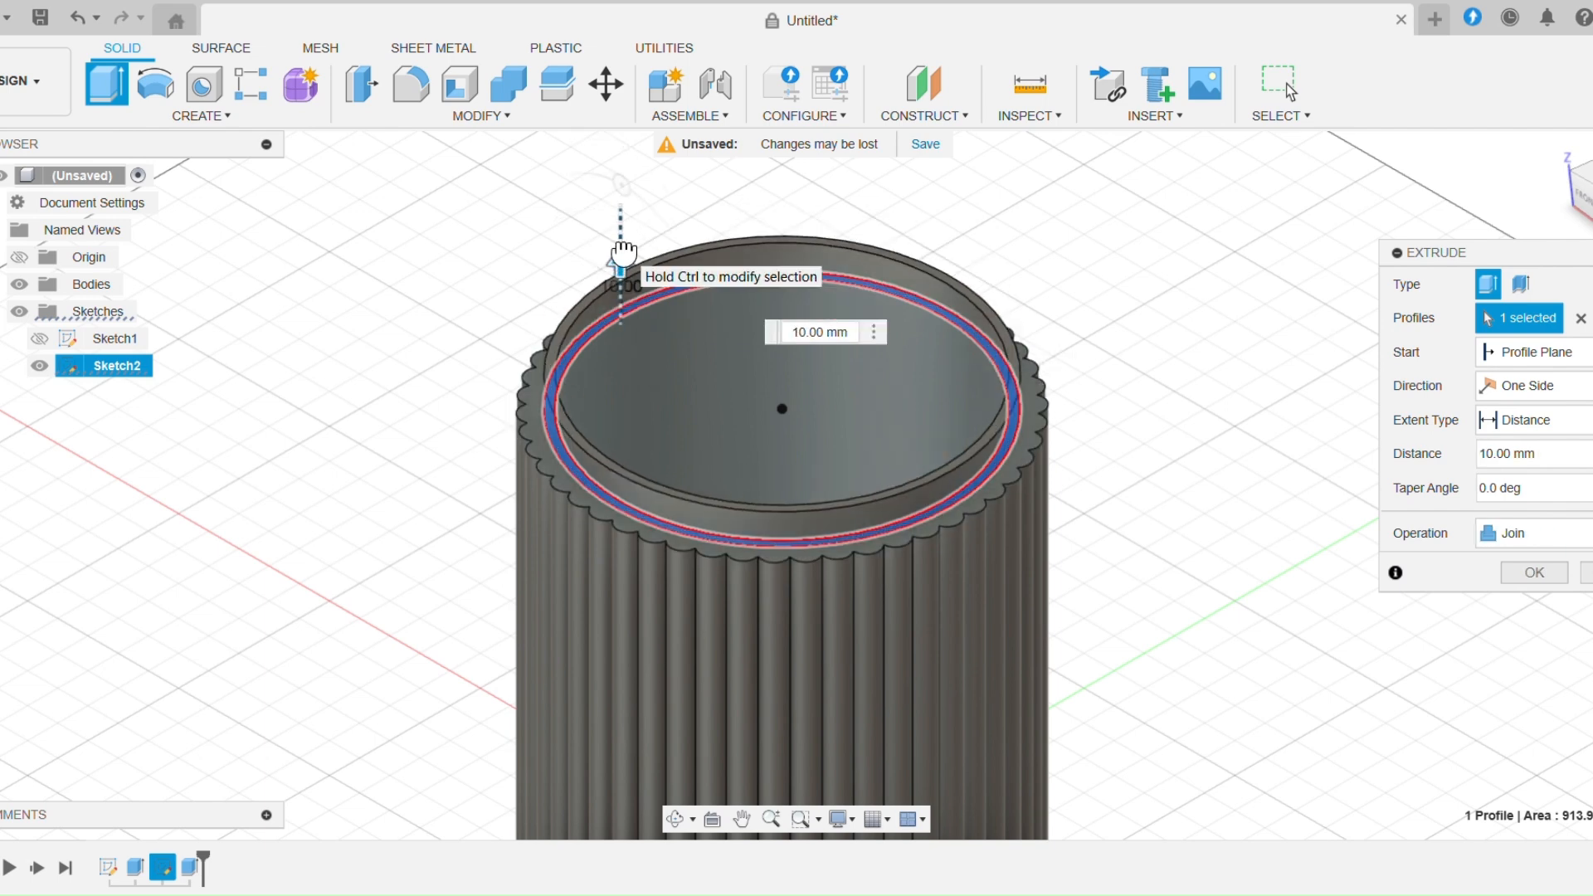
pyautogui.click(817, 340)
pyautogui.click(1535, 572)
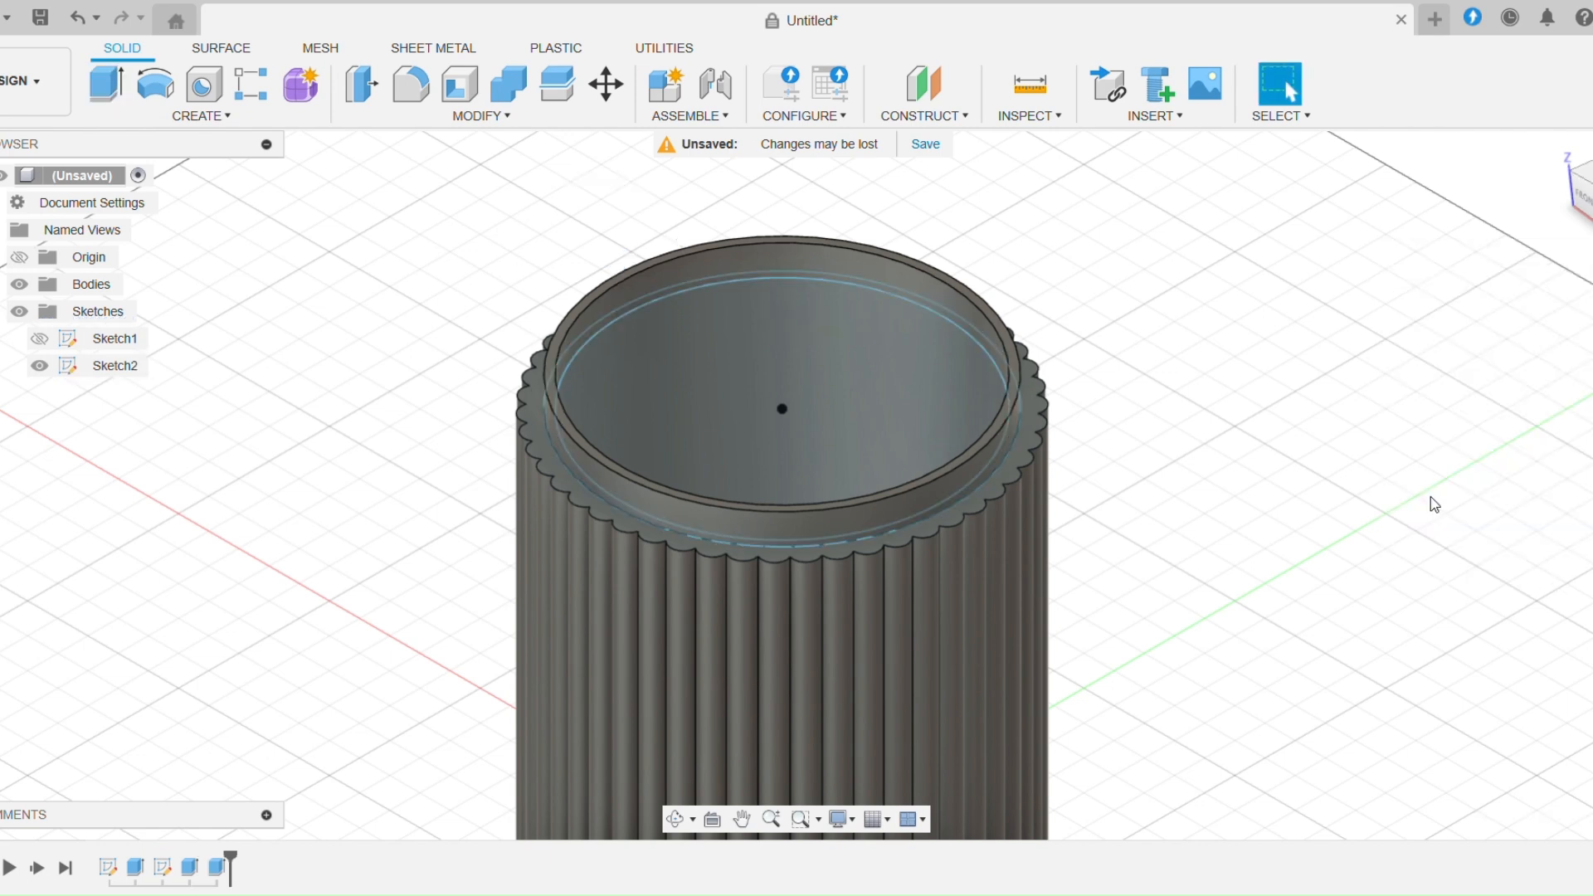
pyautogui.scroll(-4, 1086, 398)
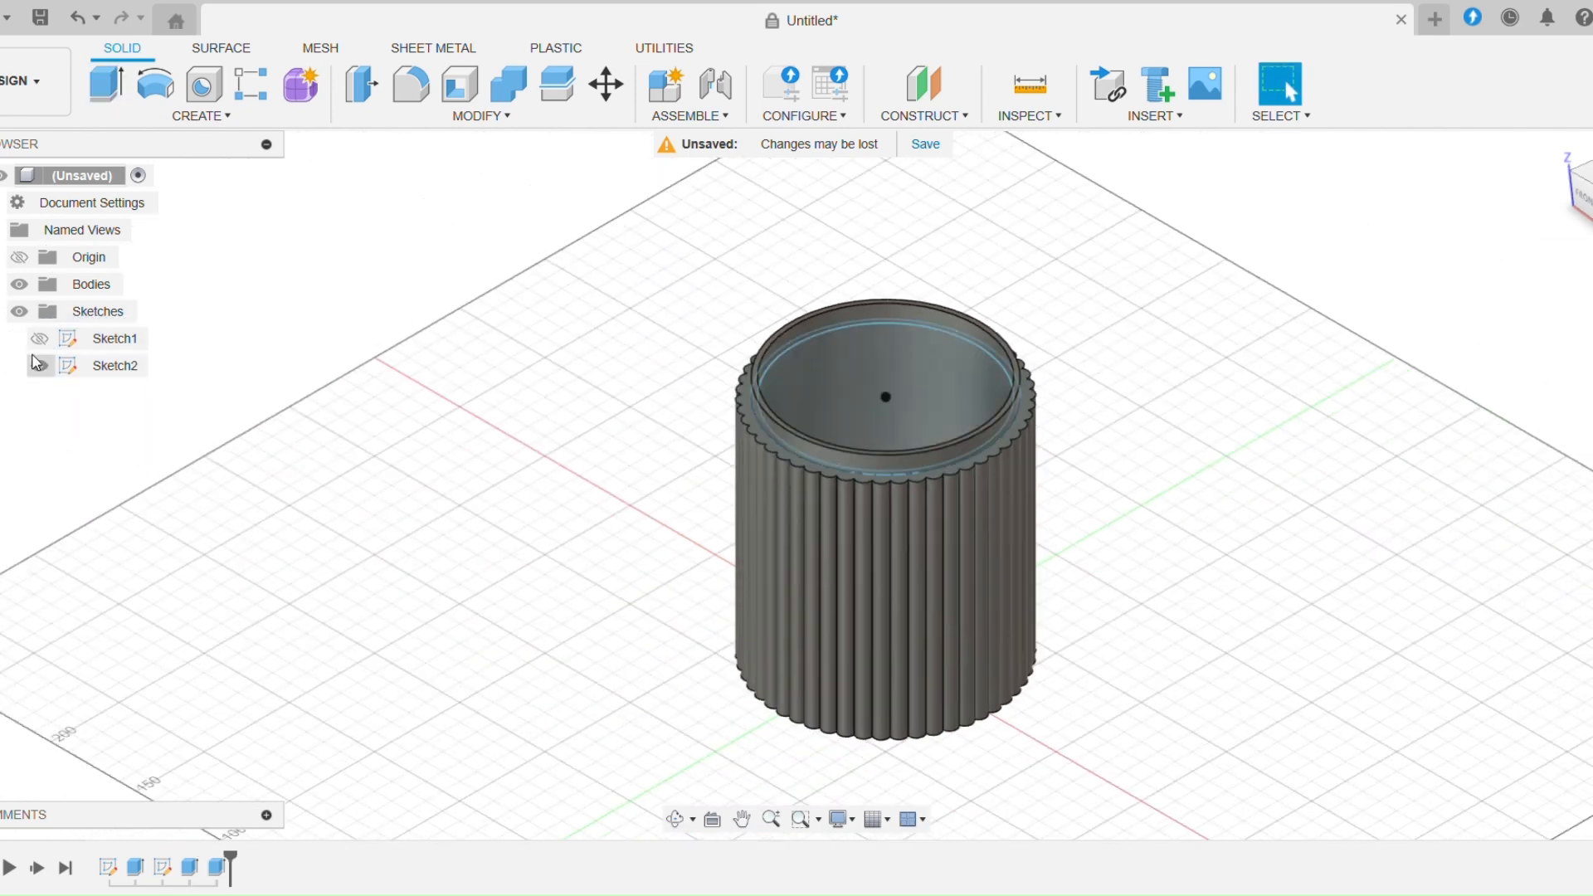
pyautogui.click(20, 312)
# Create a copy of the container body, moved 180 mm along X beside the original
pyautogui.moveTo(679, 287); pyautogui.dragTo(1158, 790)
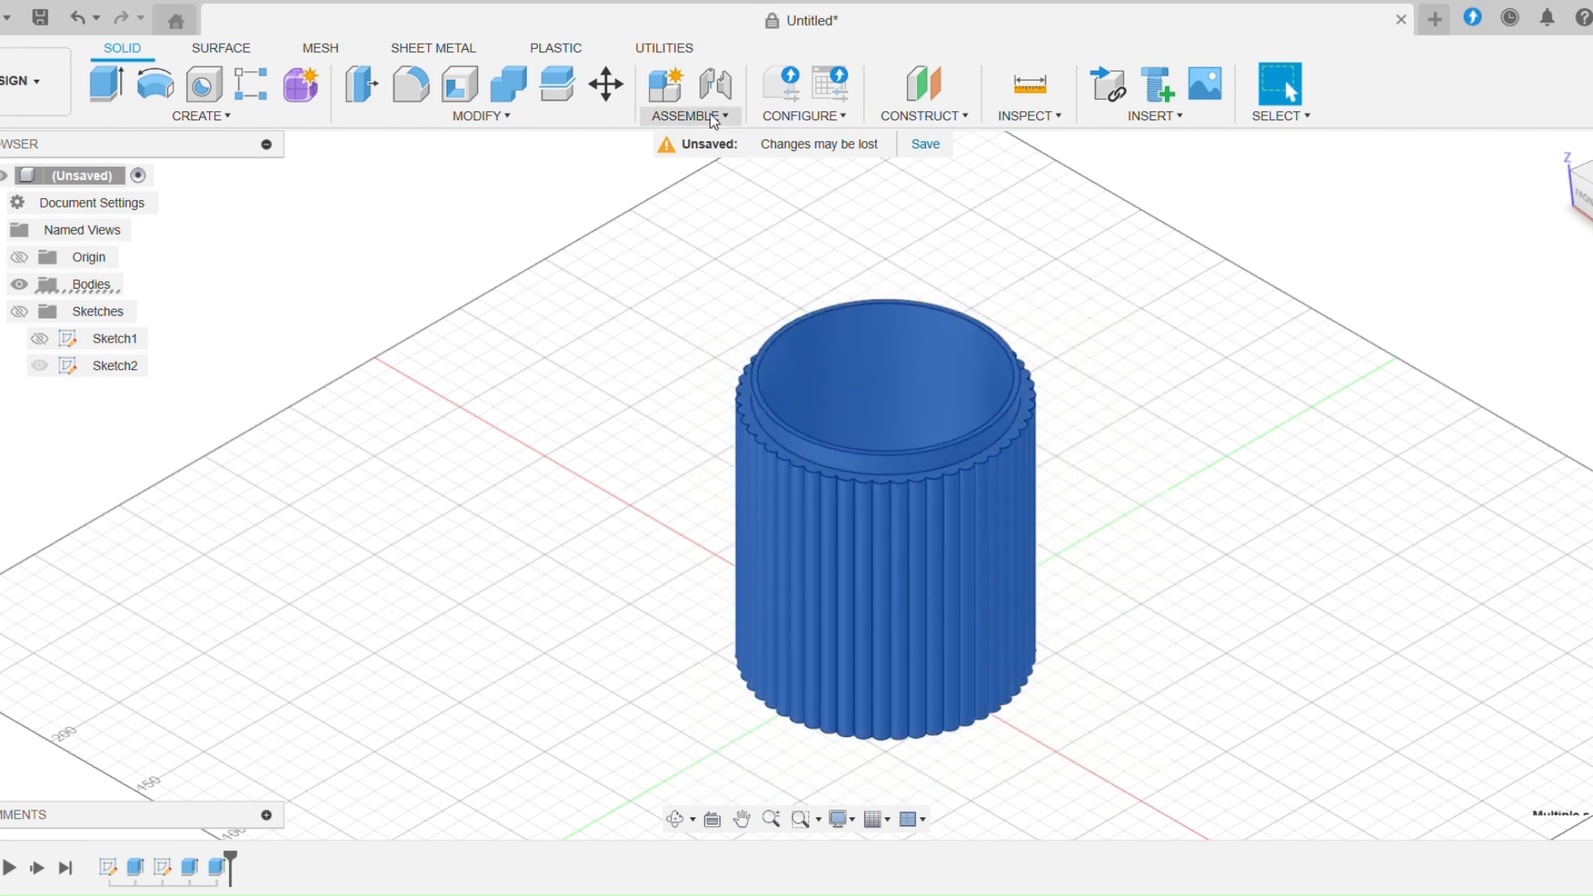
pyautogui.click(608, 93)
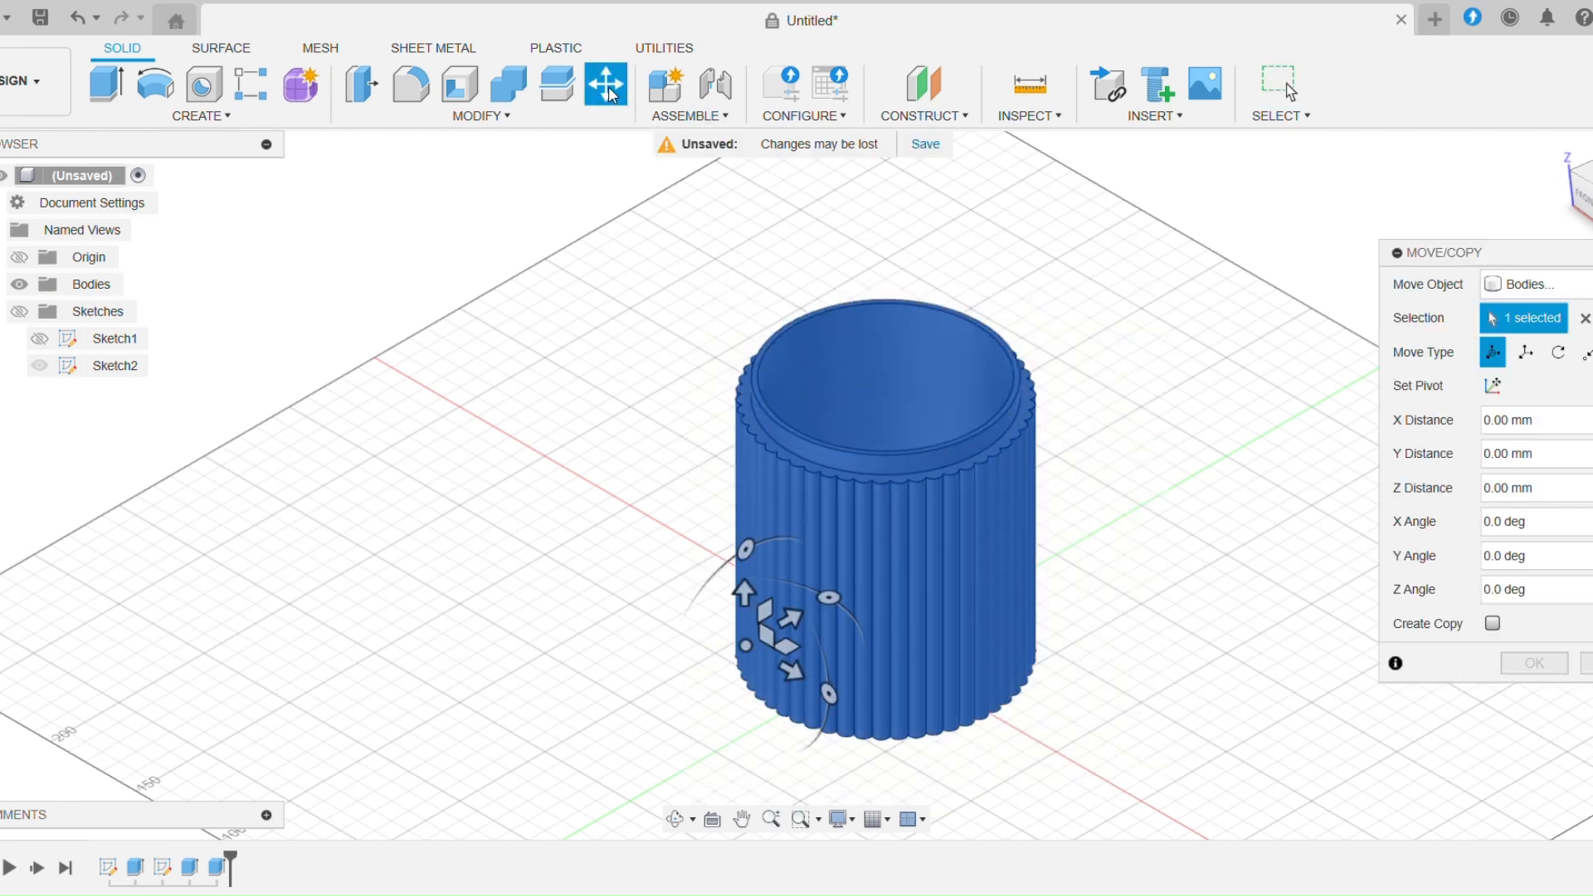
pyautogui.click(1493, 624)
pyautogui.scroll(-2, 1095, 391)
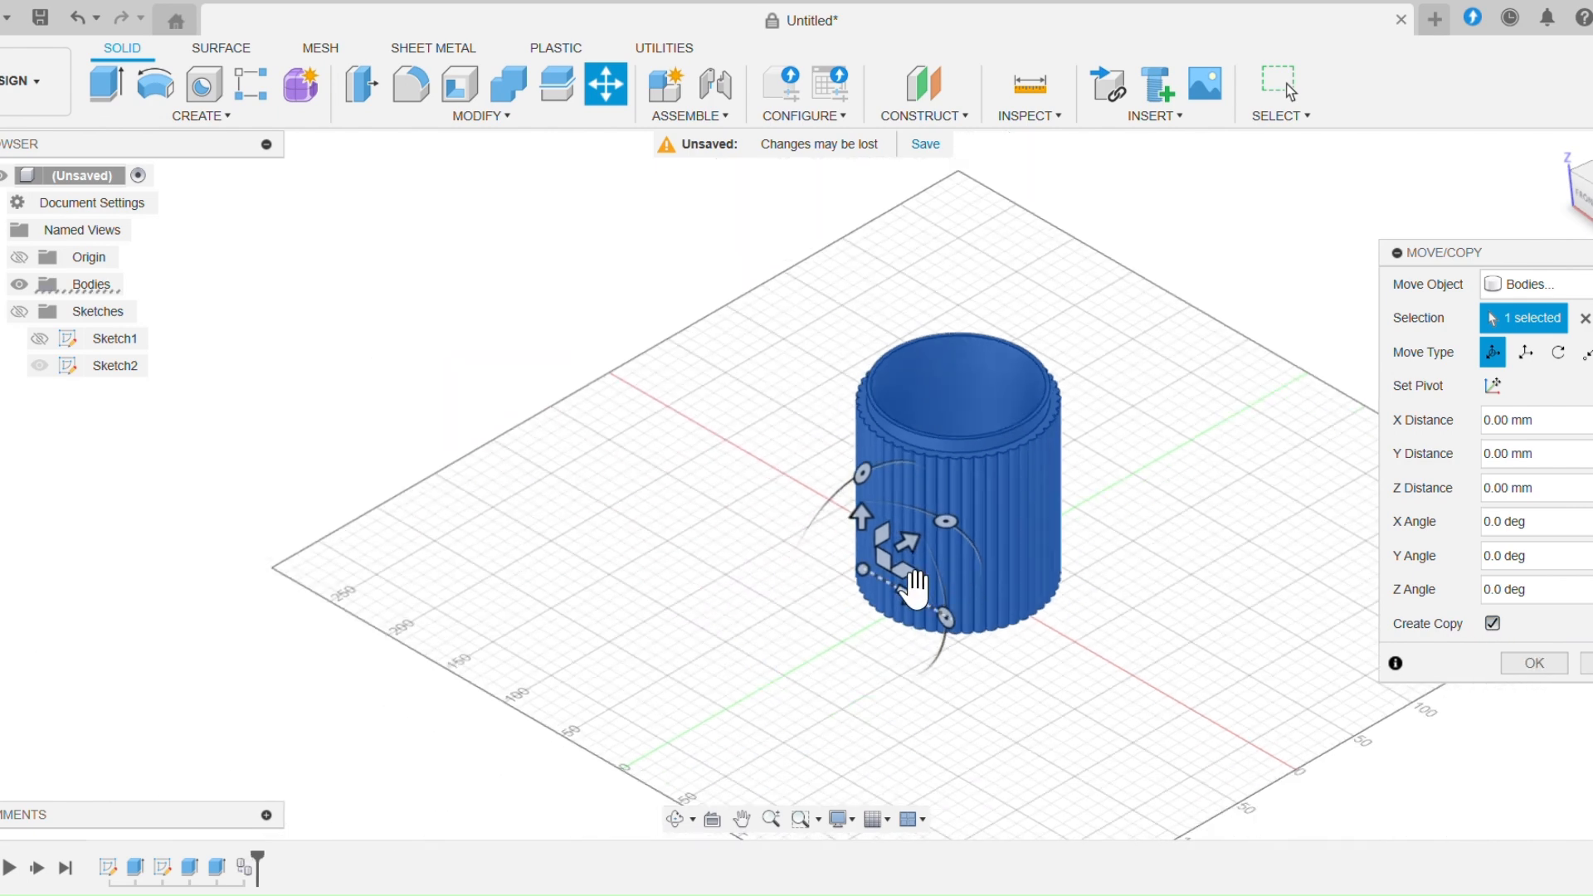
pyautogui.moveTo(910, 590); pyautogui.dragTo(1151, 701)
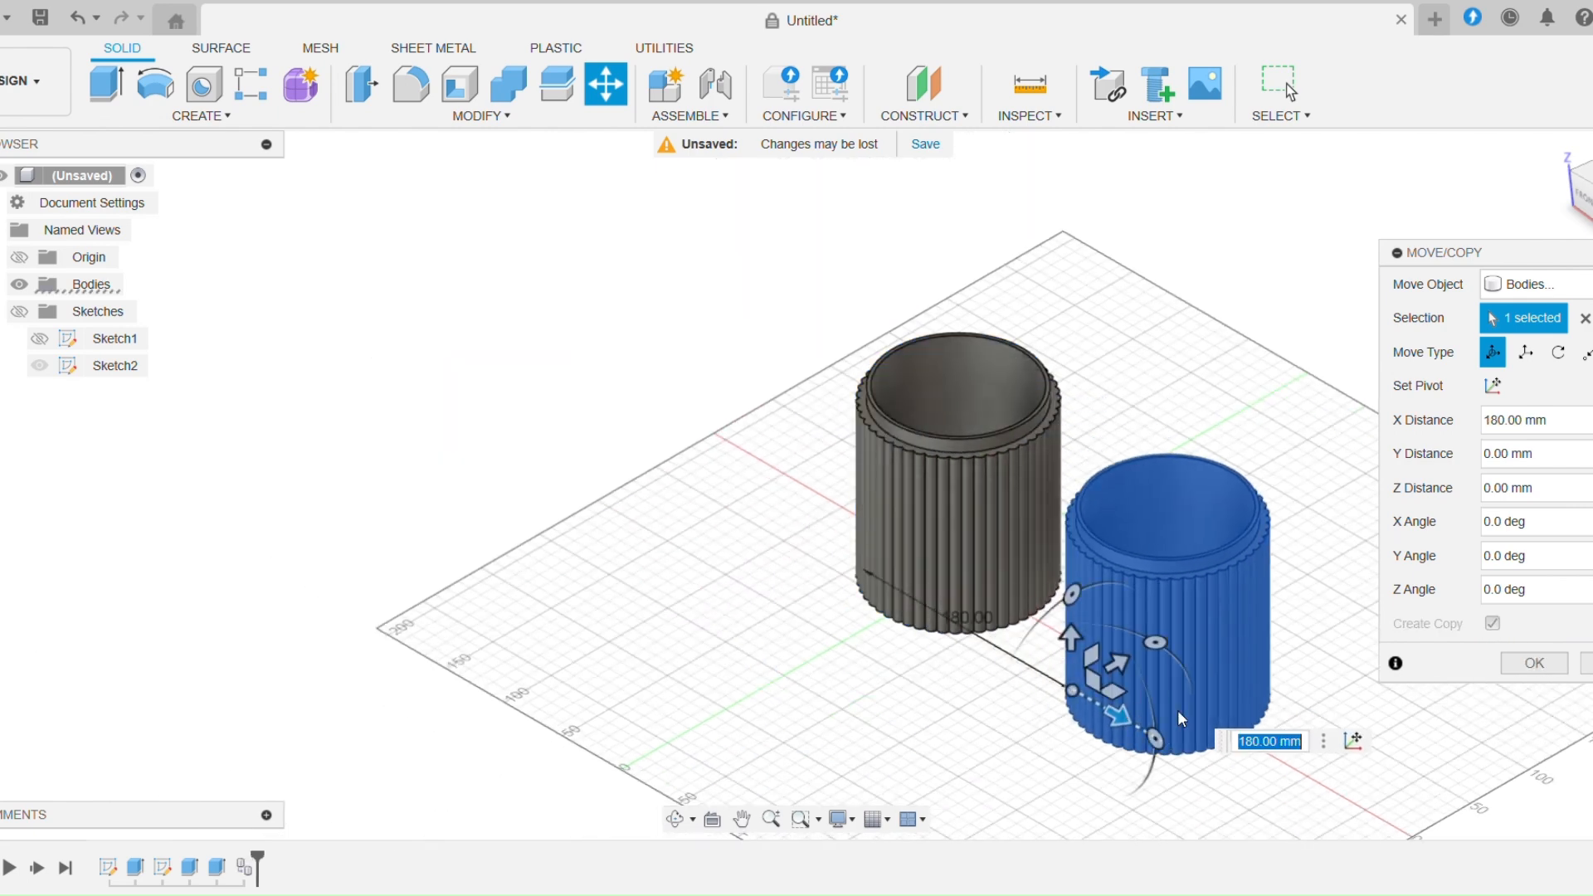
pyautogui.click(1535, 663)
# Extrude the copied container's raised lip face downward past the scalloped rim to cut a stepped recess inside the opening
pyautogui.scroll(5, 1249, 537)
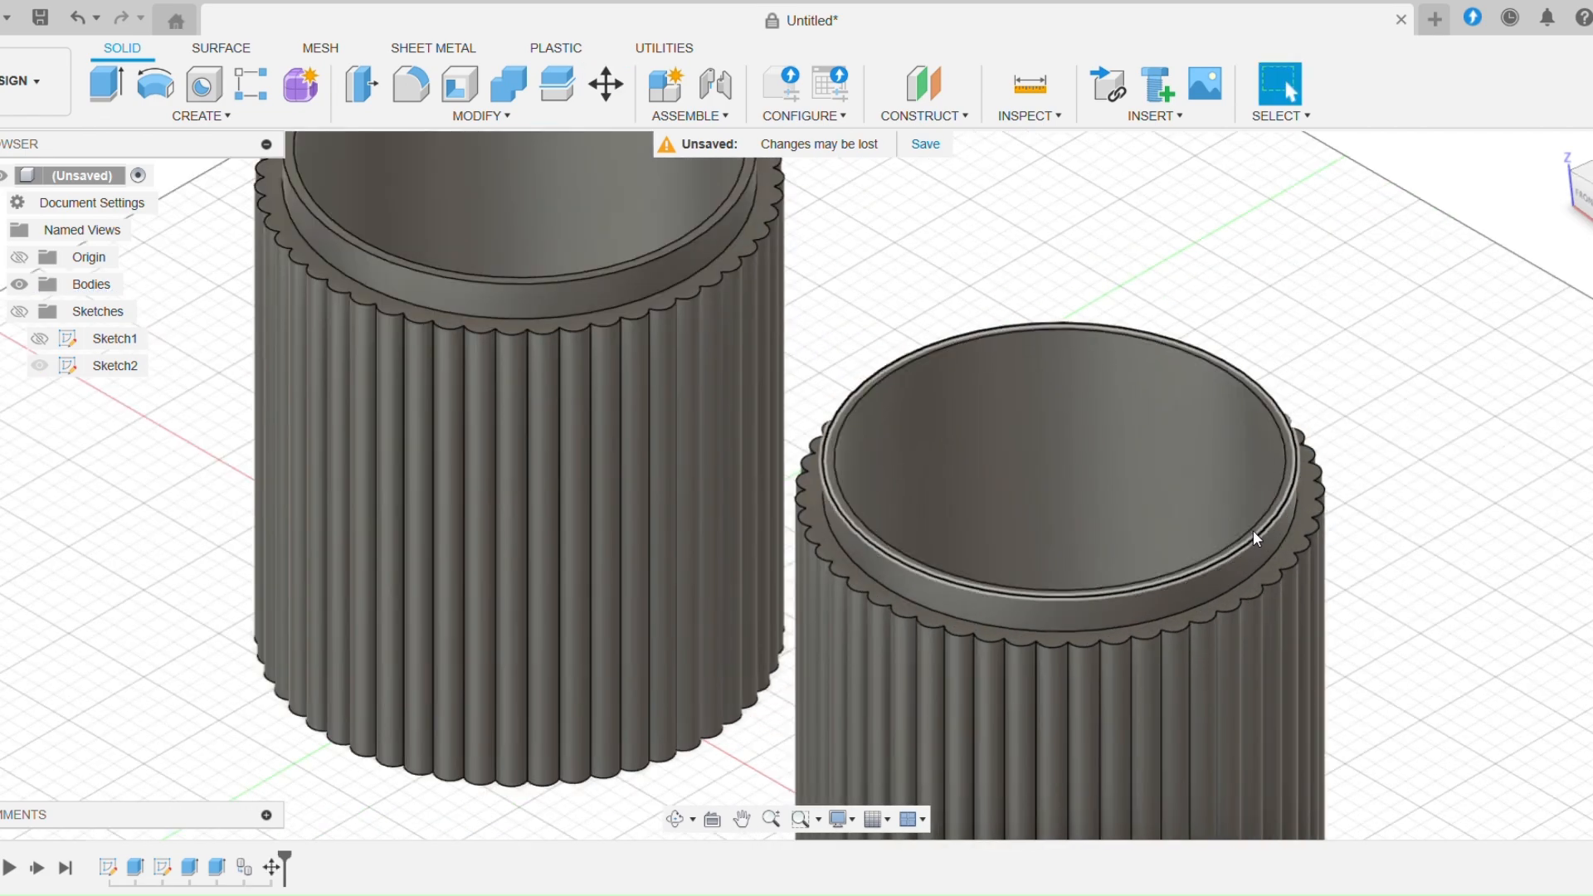
pyautogui.scroll(3, 1296, 499)
pyautogui.click(1291, 498)
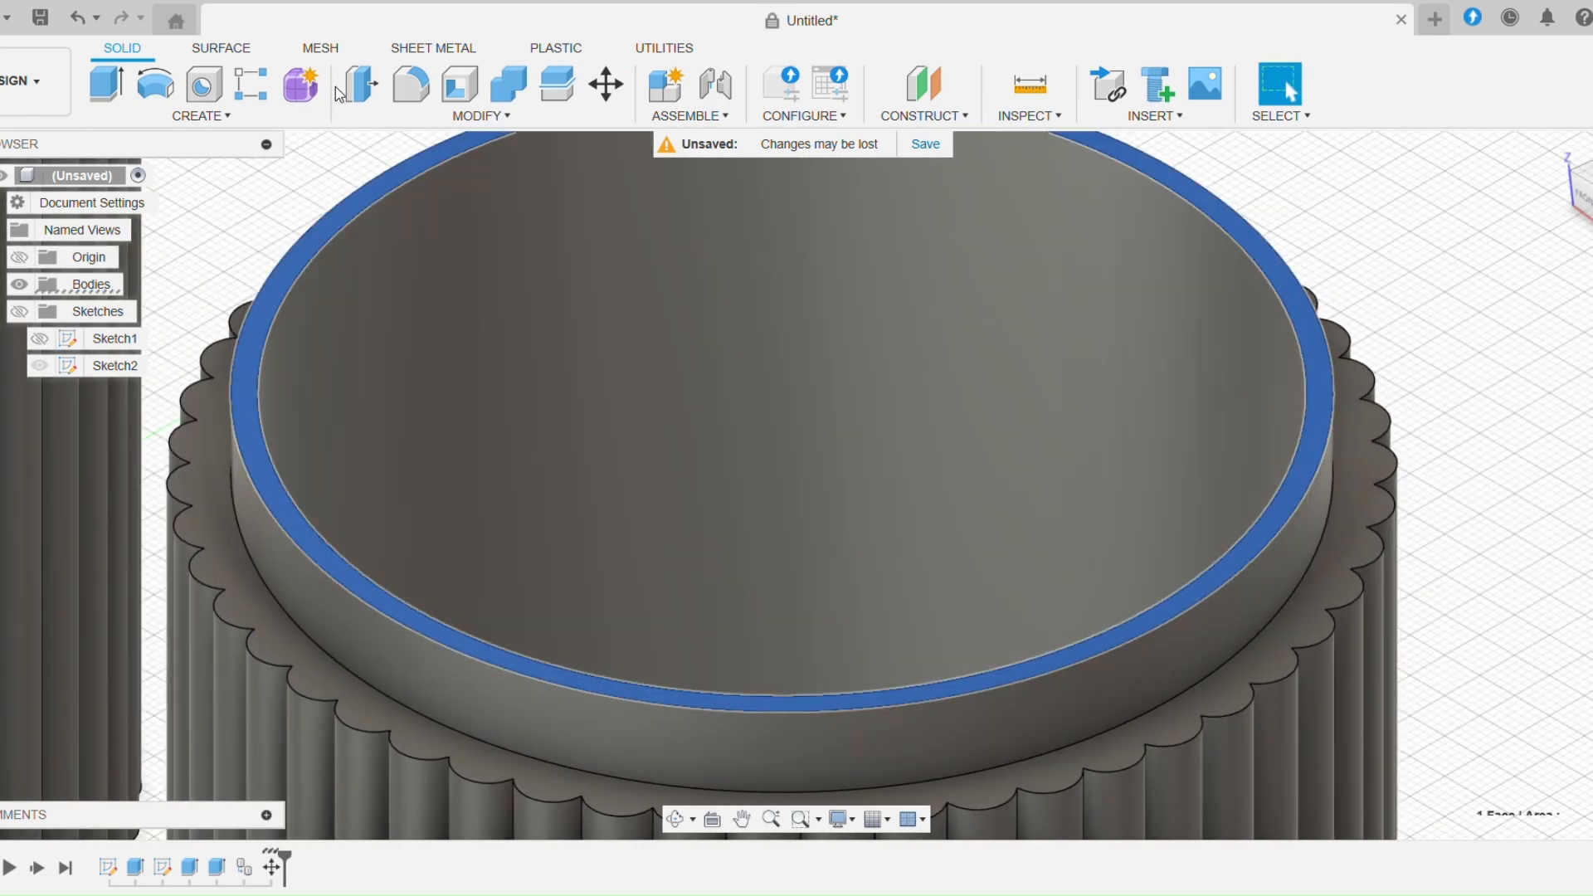
pyautogui.click(107, 83)
pyautogui.moveTo(1280, 486); pyautogui.dragTo(1283, 674)
pyautogui.click(1534, 607)
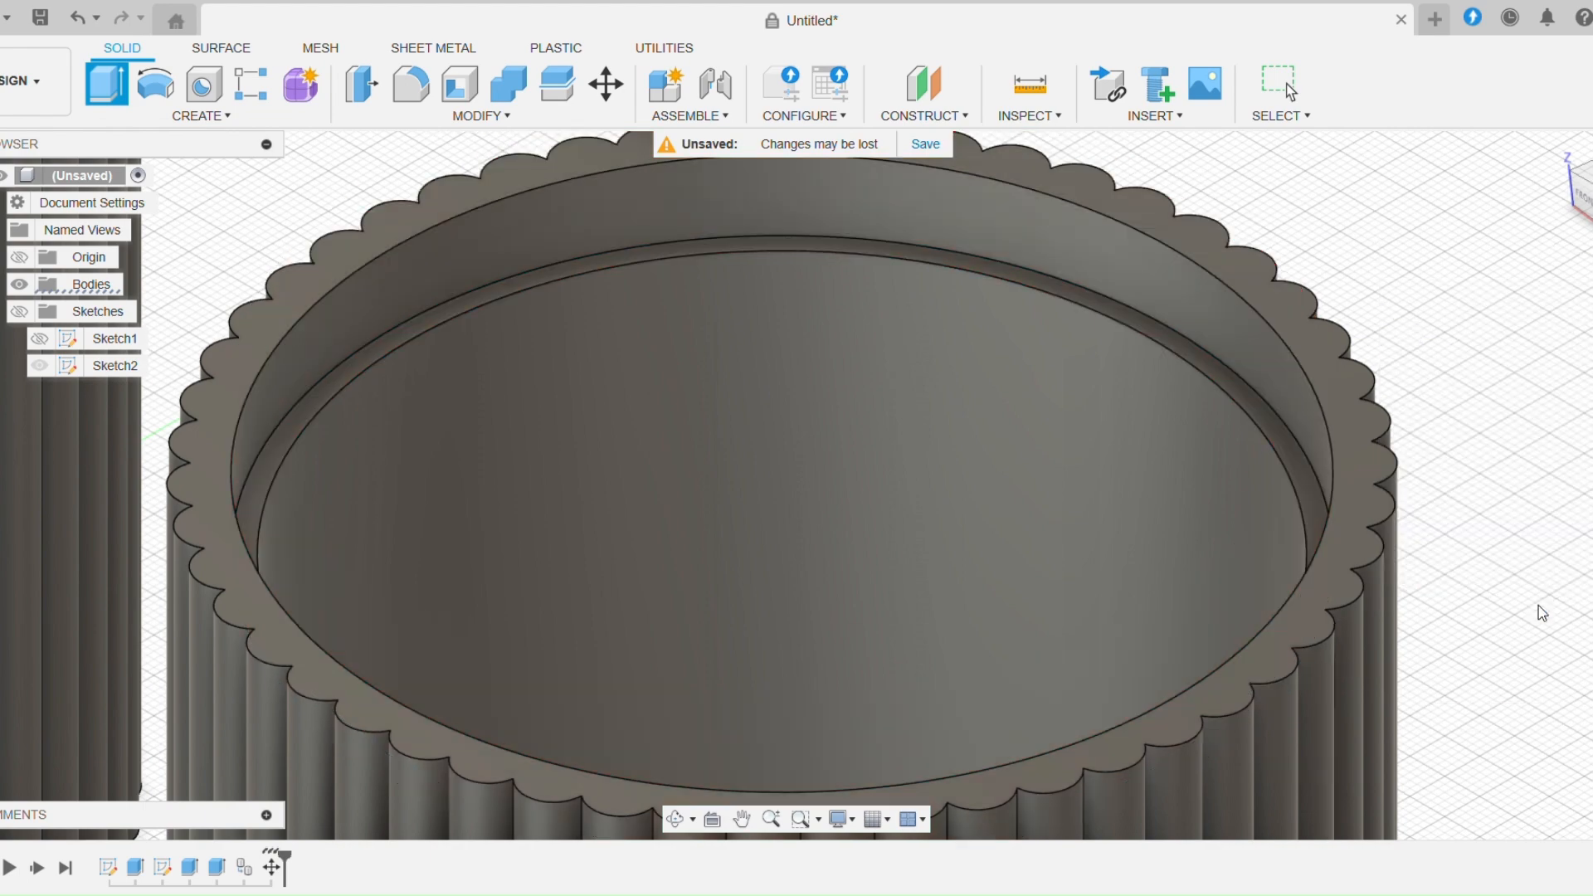
# Move the recessed container copy up 200 mm along Z, without making another copy
pyautogui.scroll(-5, 1153, 365)
pyautogui.scroll(-3, 1190, 339)
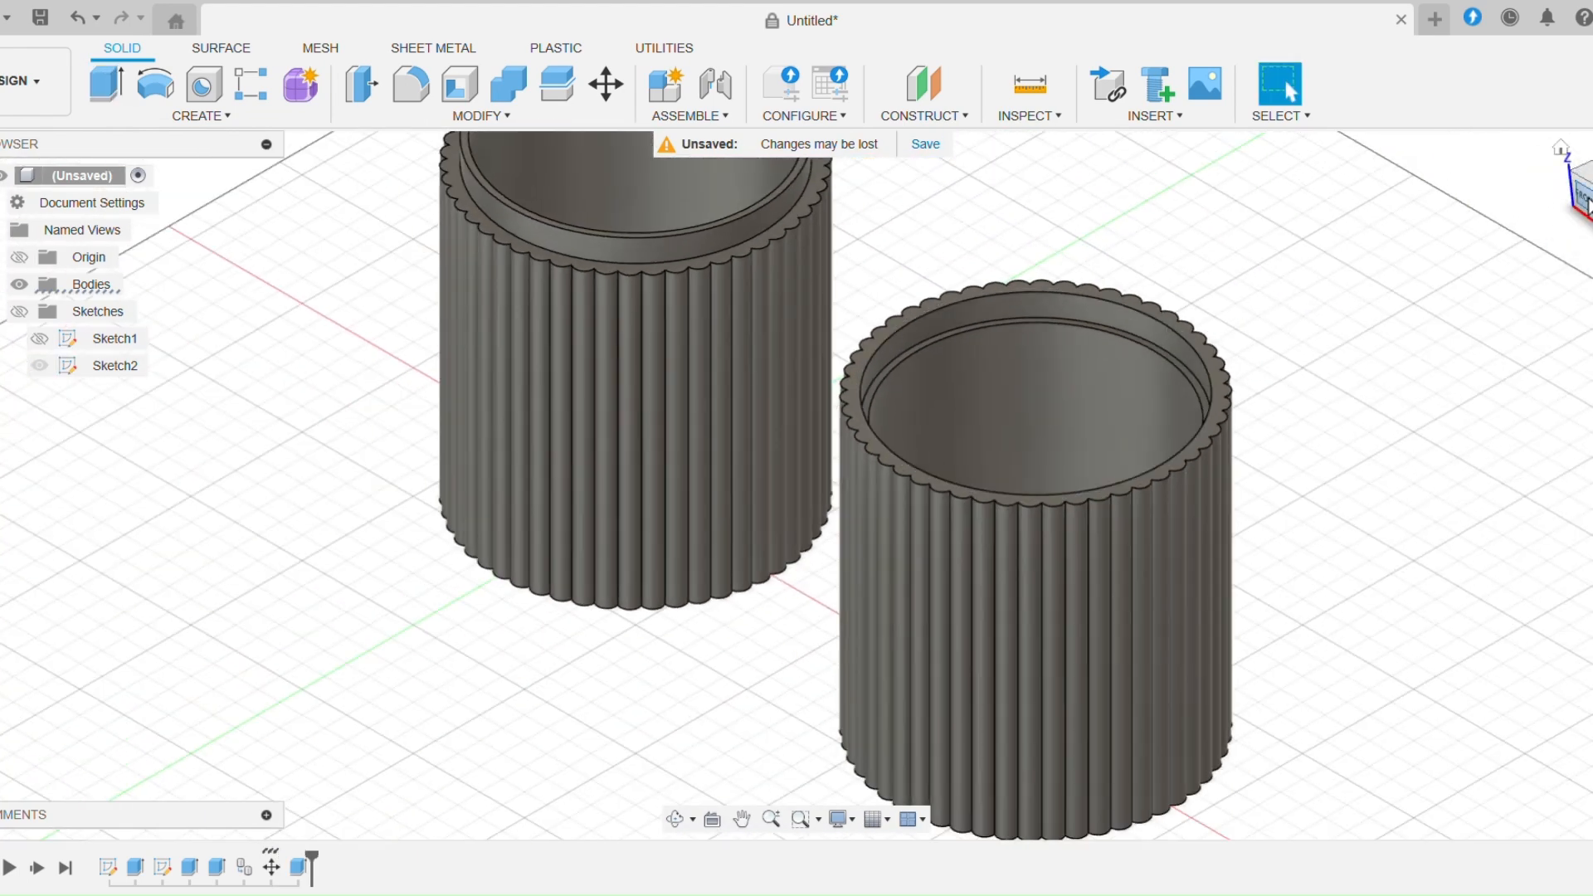
pyautogui.click(1581, 195)
pyautogui.scroll(-2, 1317, 525)
pyautogui.moveTo(1019, 304); pyautogui.dragTo(1459, 676)
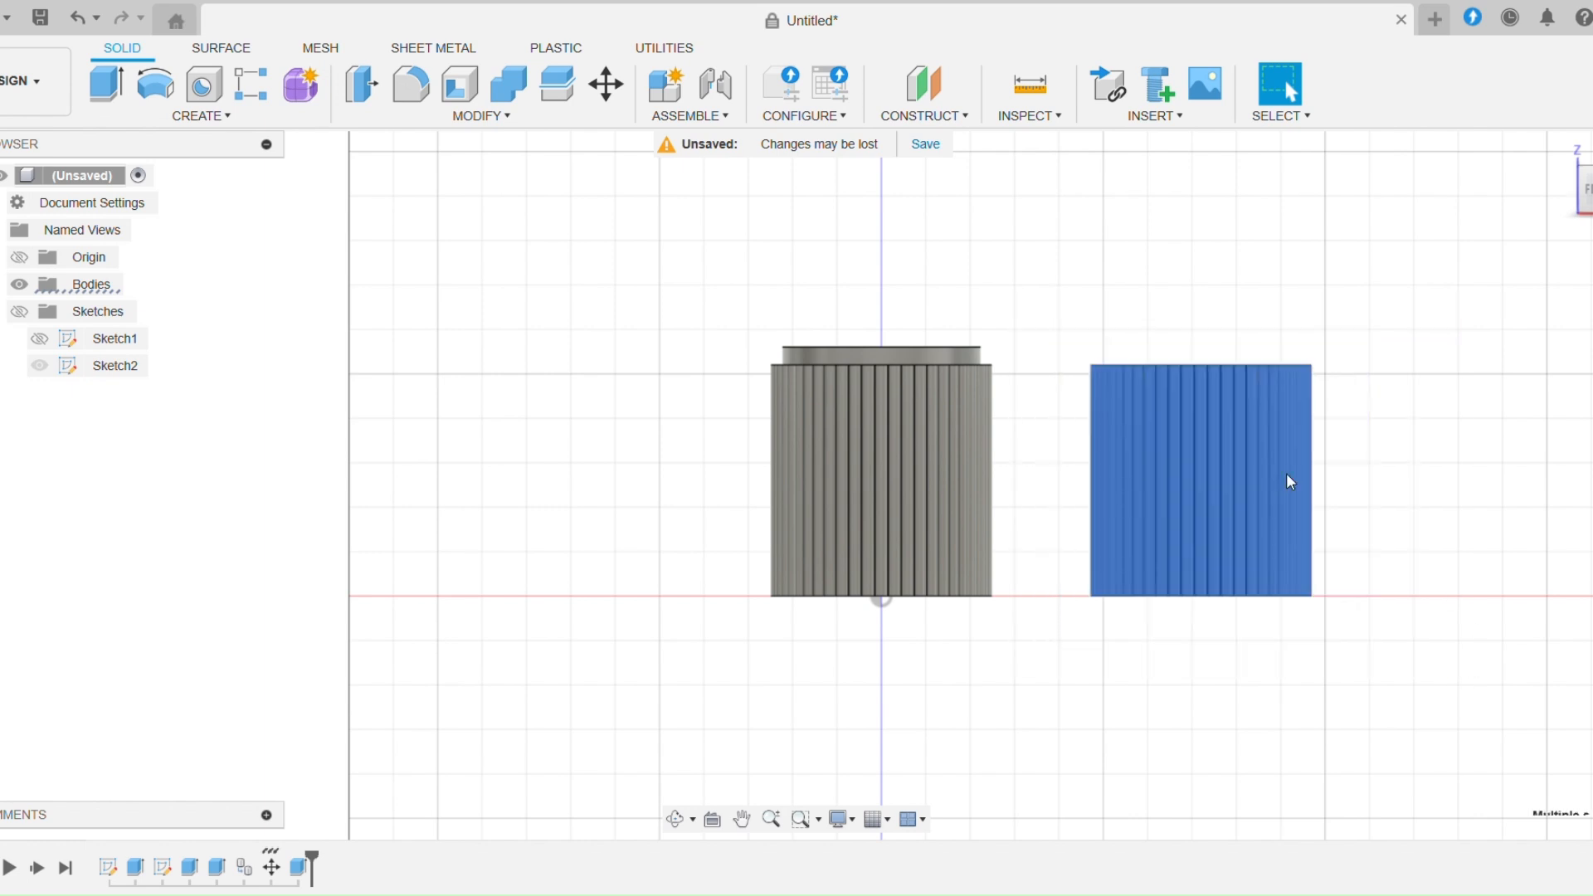
pyautogui.click(616, 99)
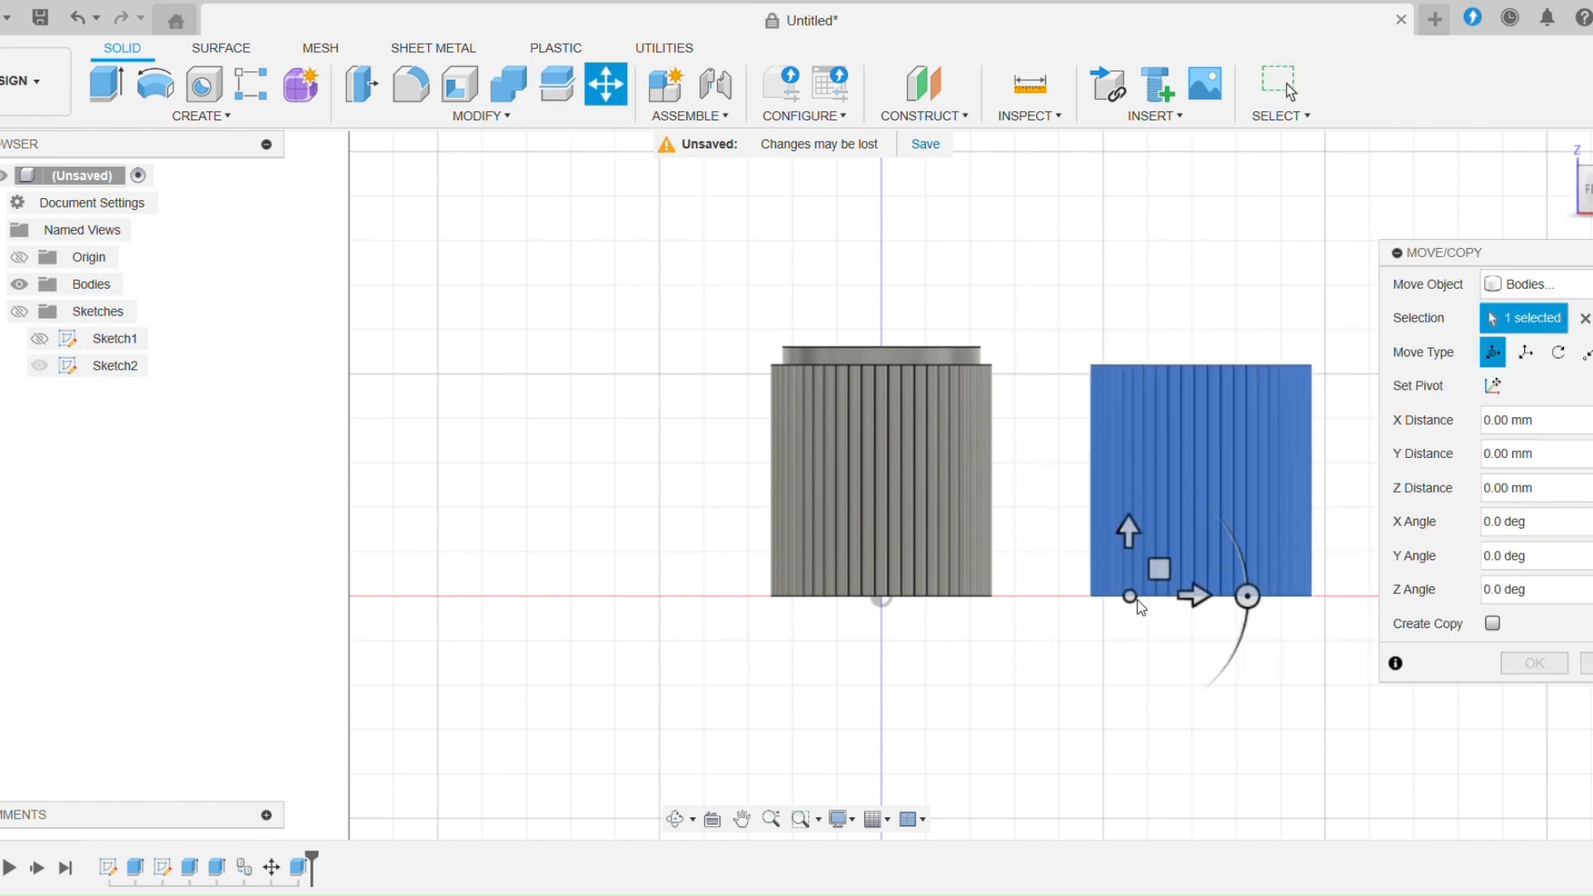
pyautogui.moveTo(1130, 529); pyautogui.dragTo(1136, 184)
pyautogui.scroll(-2, 1117, 551)
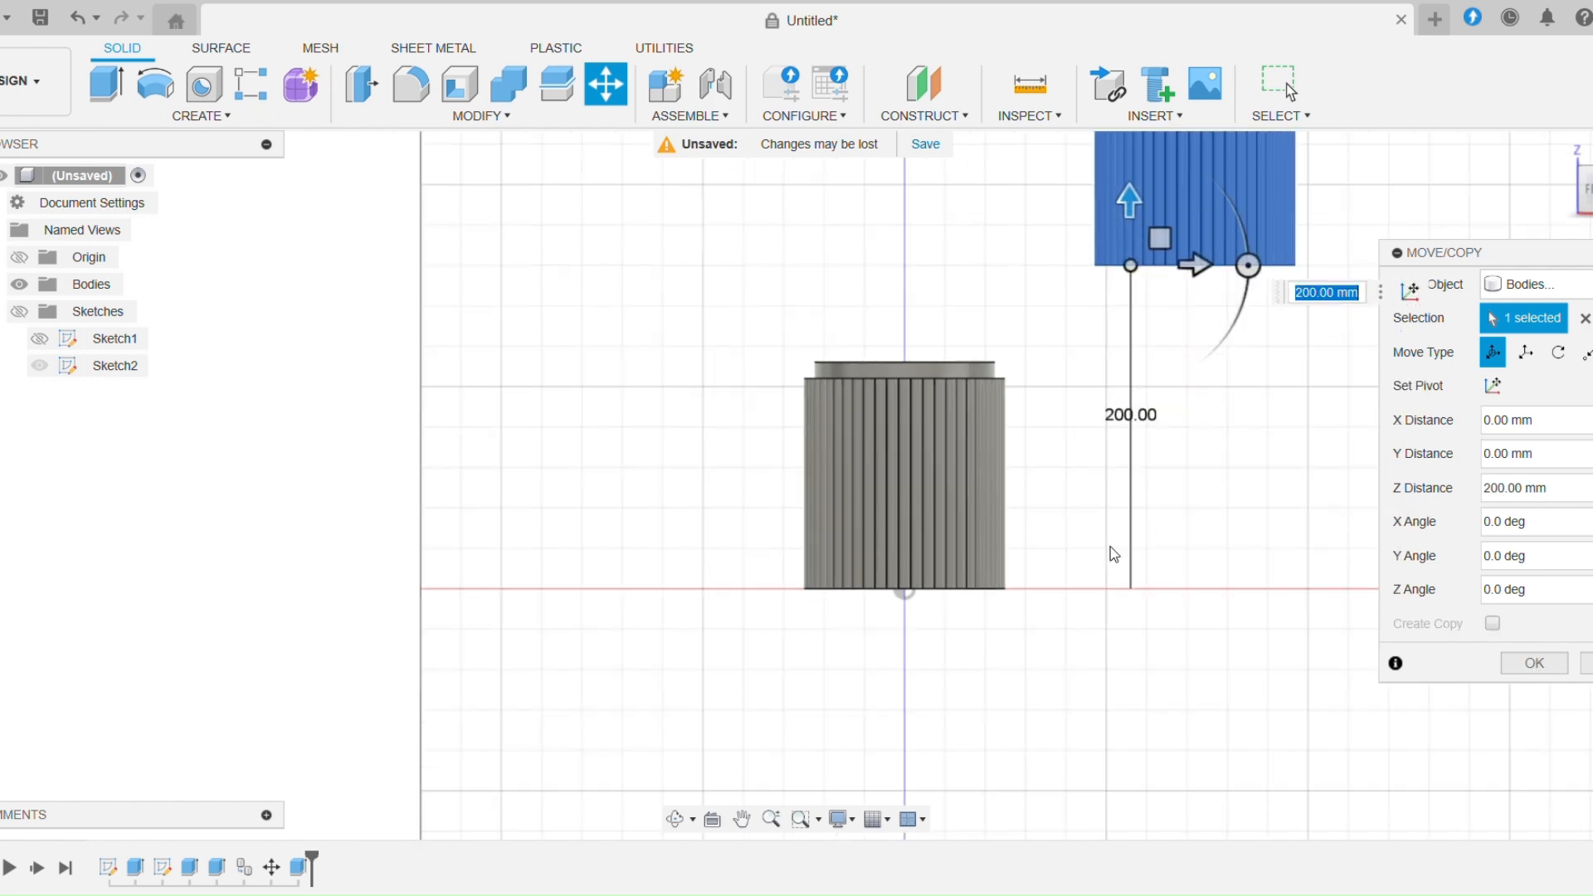
# Rotate the recessed copy -180° about Y and move it about 113, 16 and -129 mm in X, Y and Z, above the original
pyautogui.click(1564, 151)
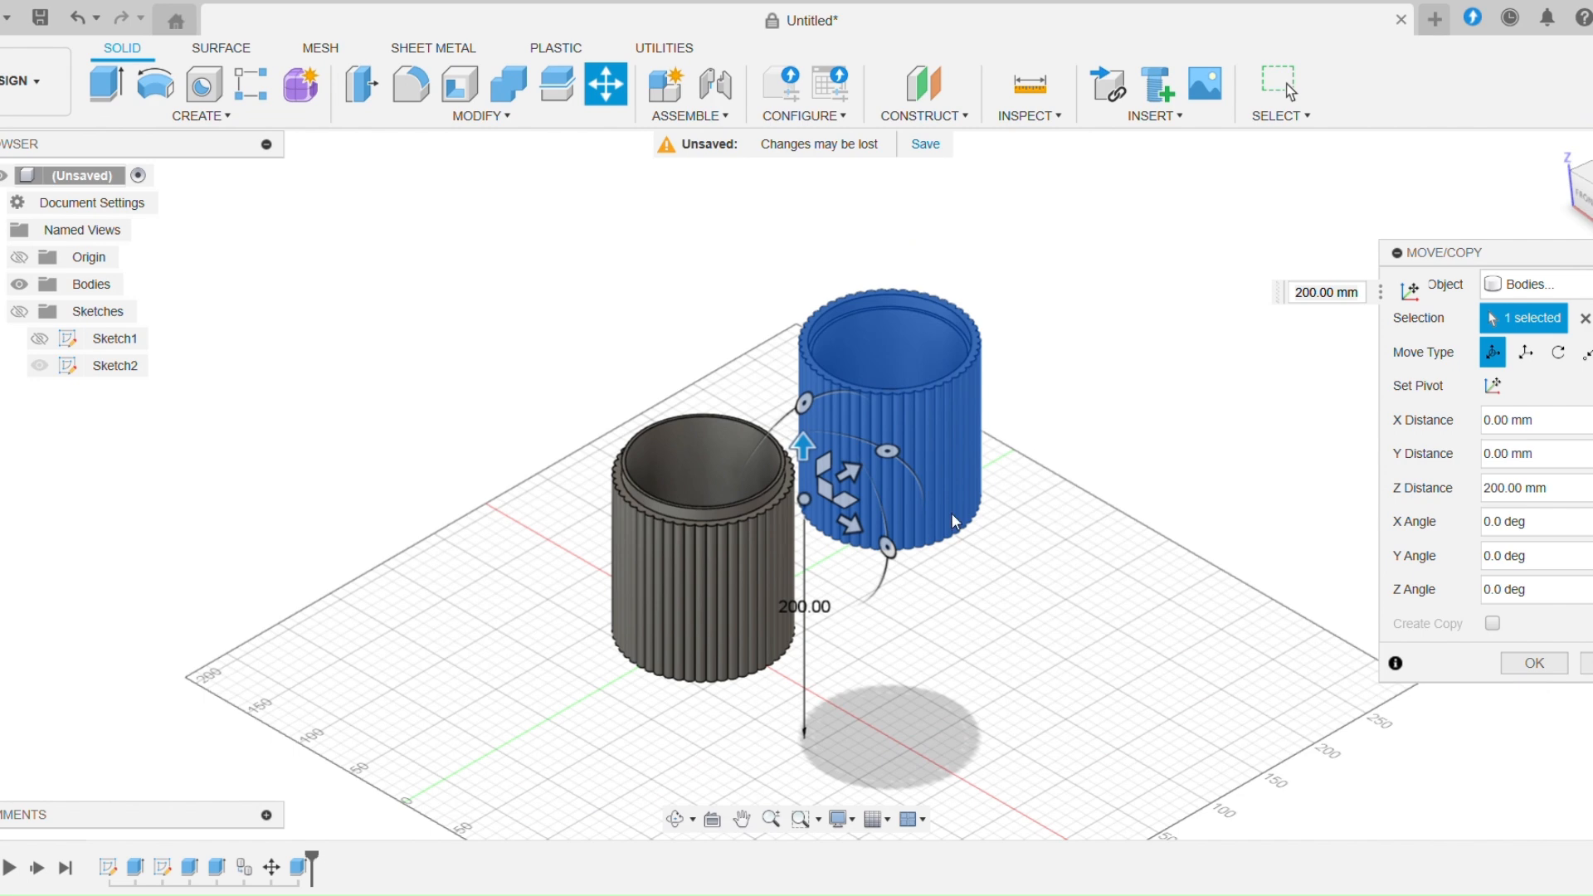
pyautogui.moveTo(894, 548); pyautogui.dragTo(727, 436)
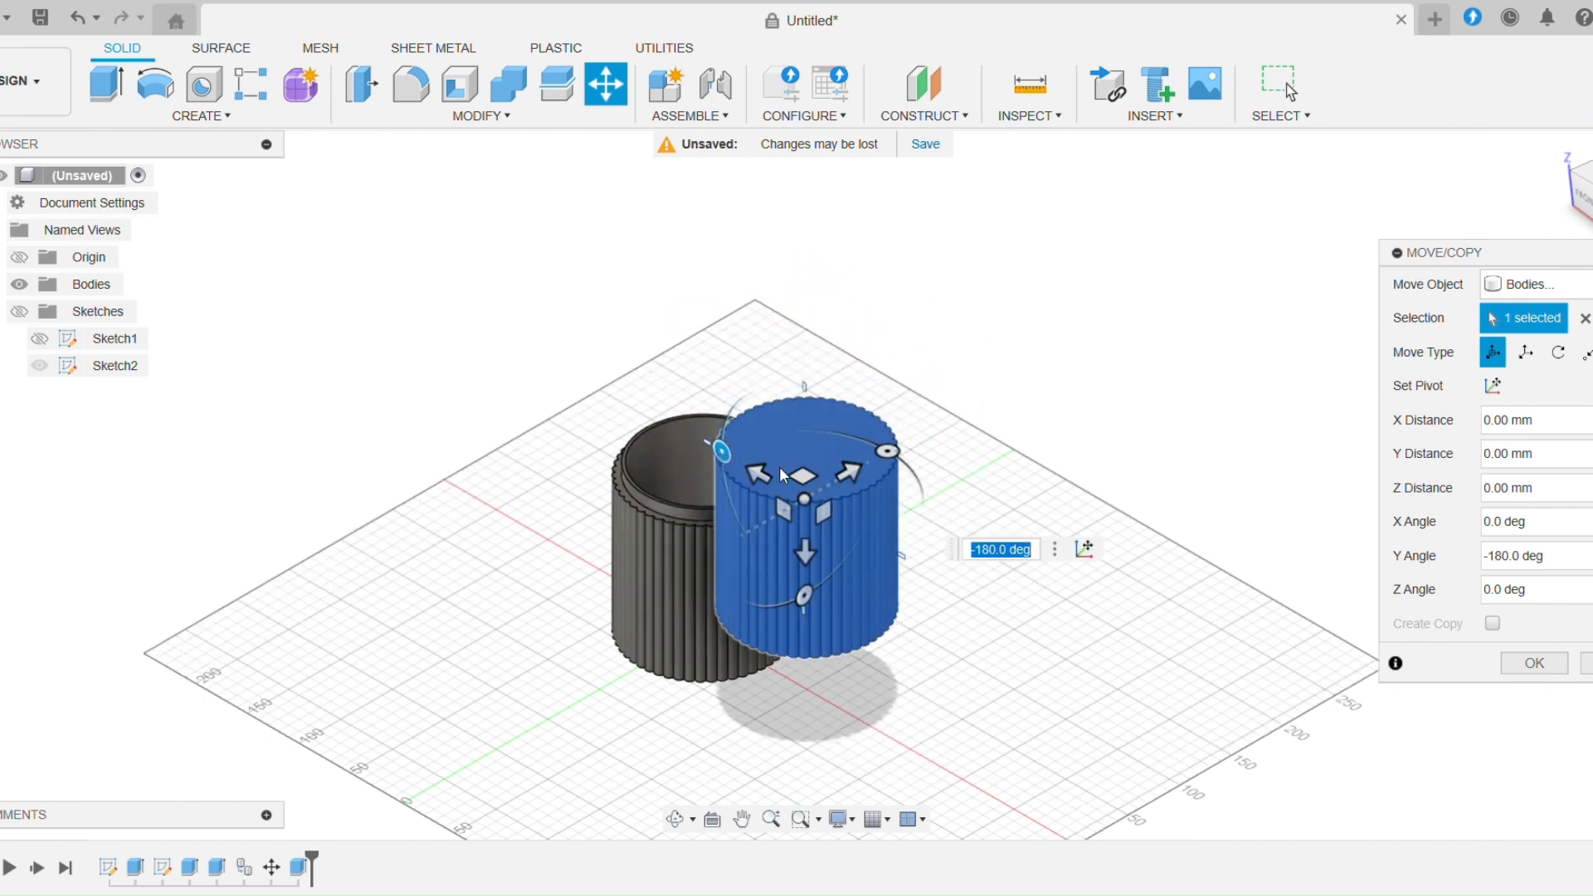
pyautogui.moveTo(805, 496); pyautogui.dragTo(705, 268)
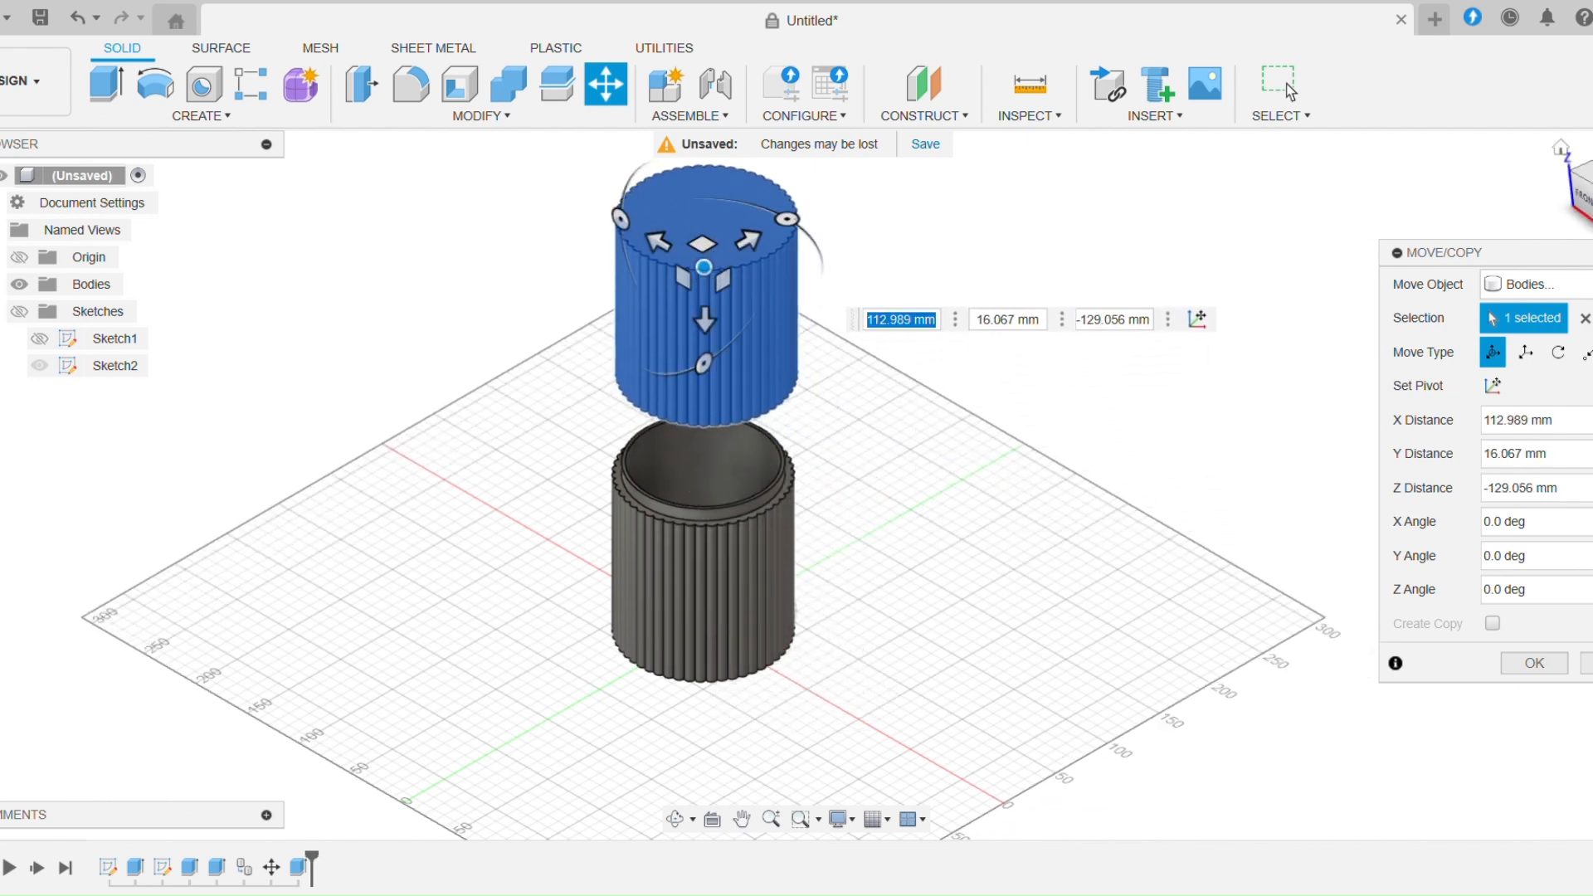
pyautogui.click(1535, 663)
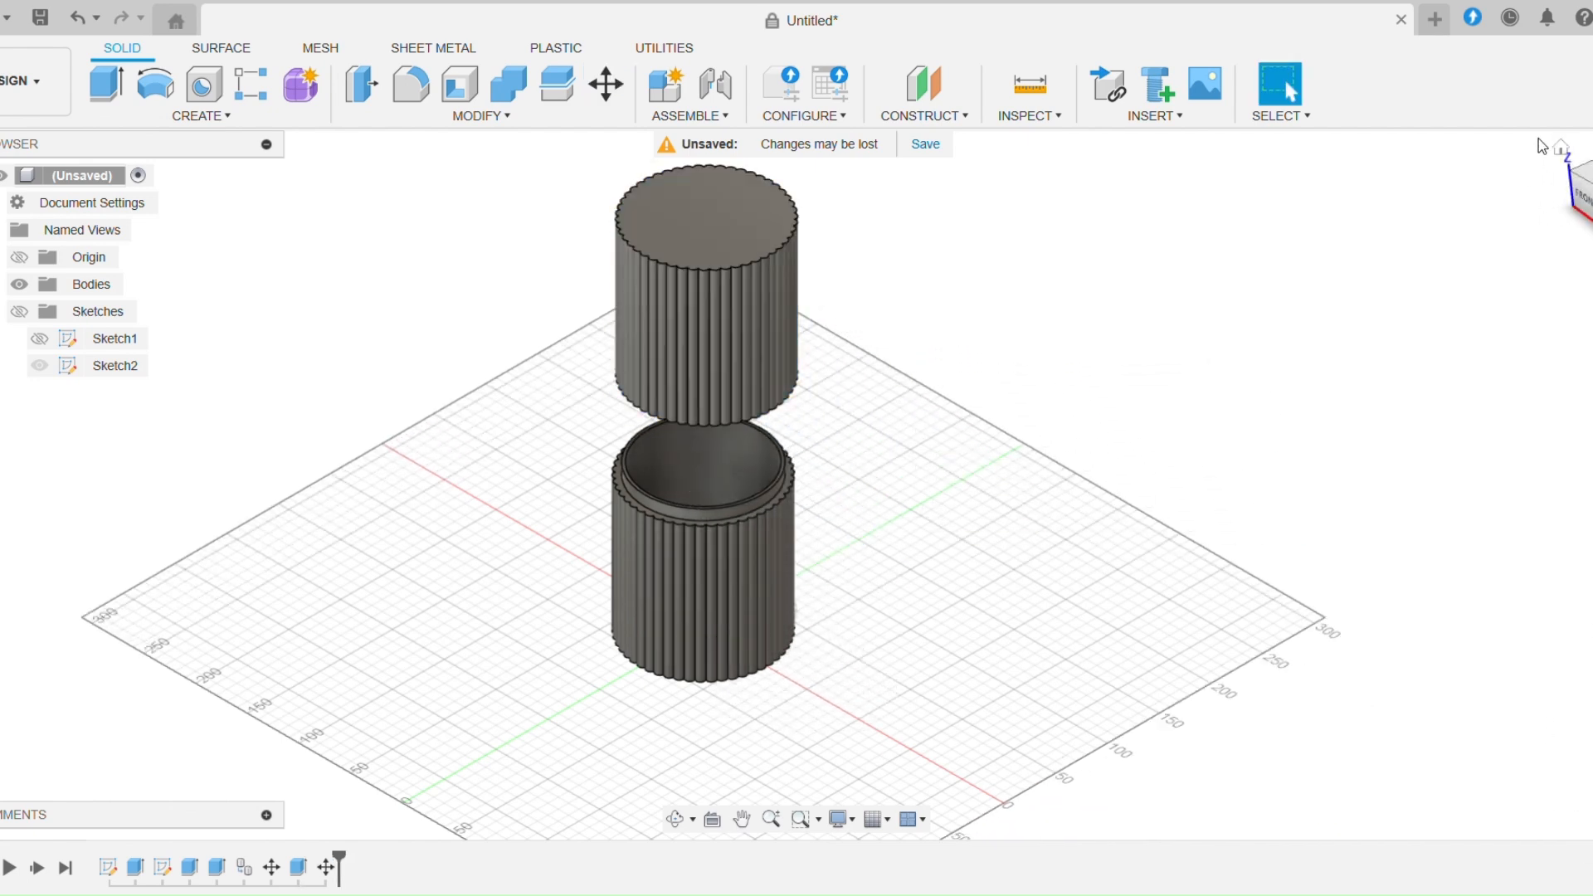
# Convert the two container bodies, Body1 and Body2, into separate components
pyautogui.click(1562, 150)
pyautogui.moveTo(1588, 207); pyautogui.dragTo(1592, 153)
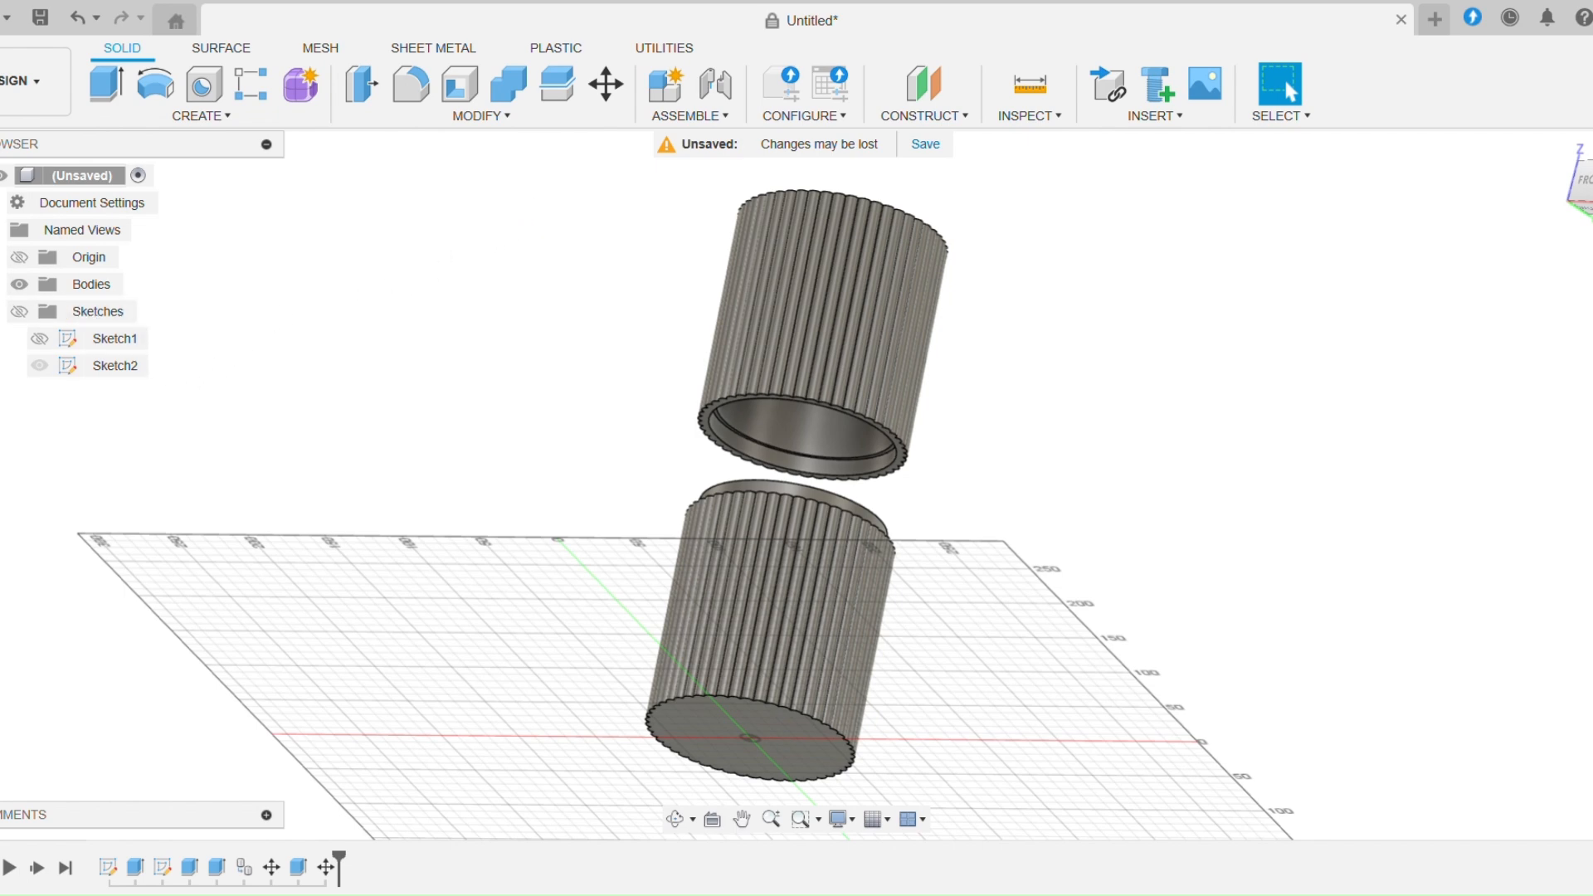
pyautogui.click(1, 315)
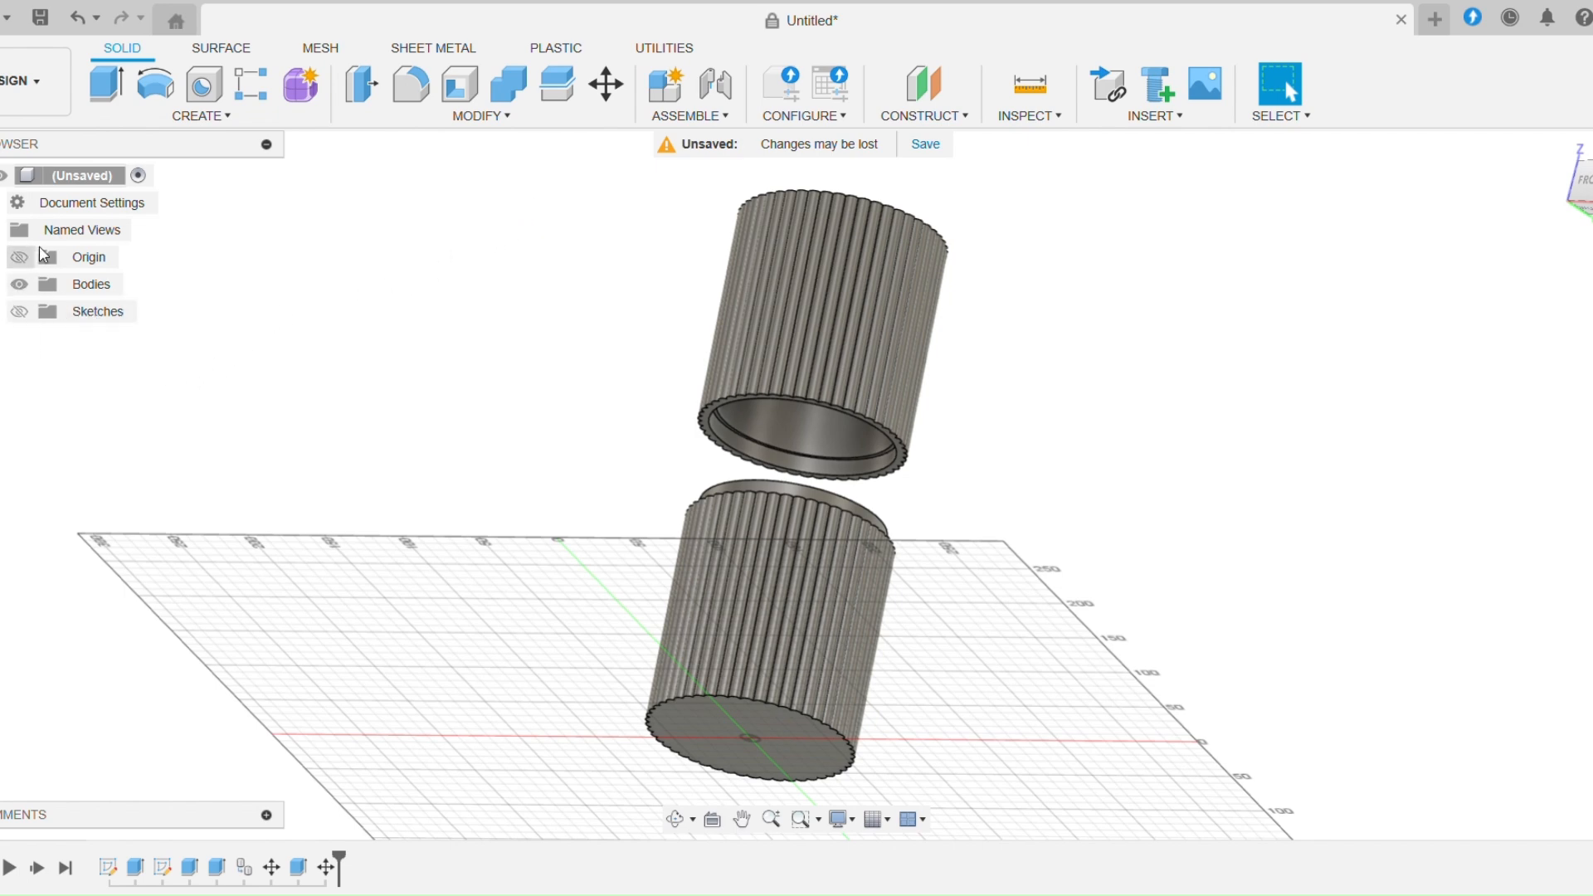
pyautogui.click(2, 287)
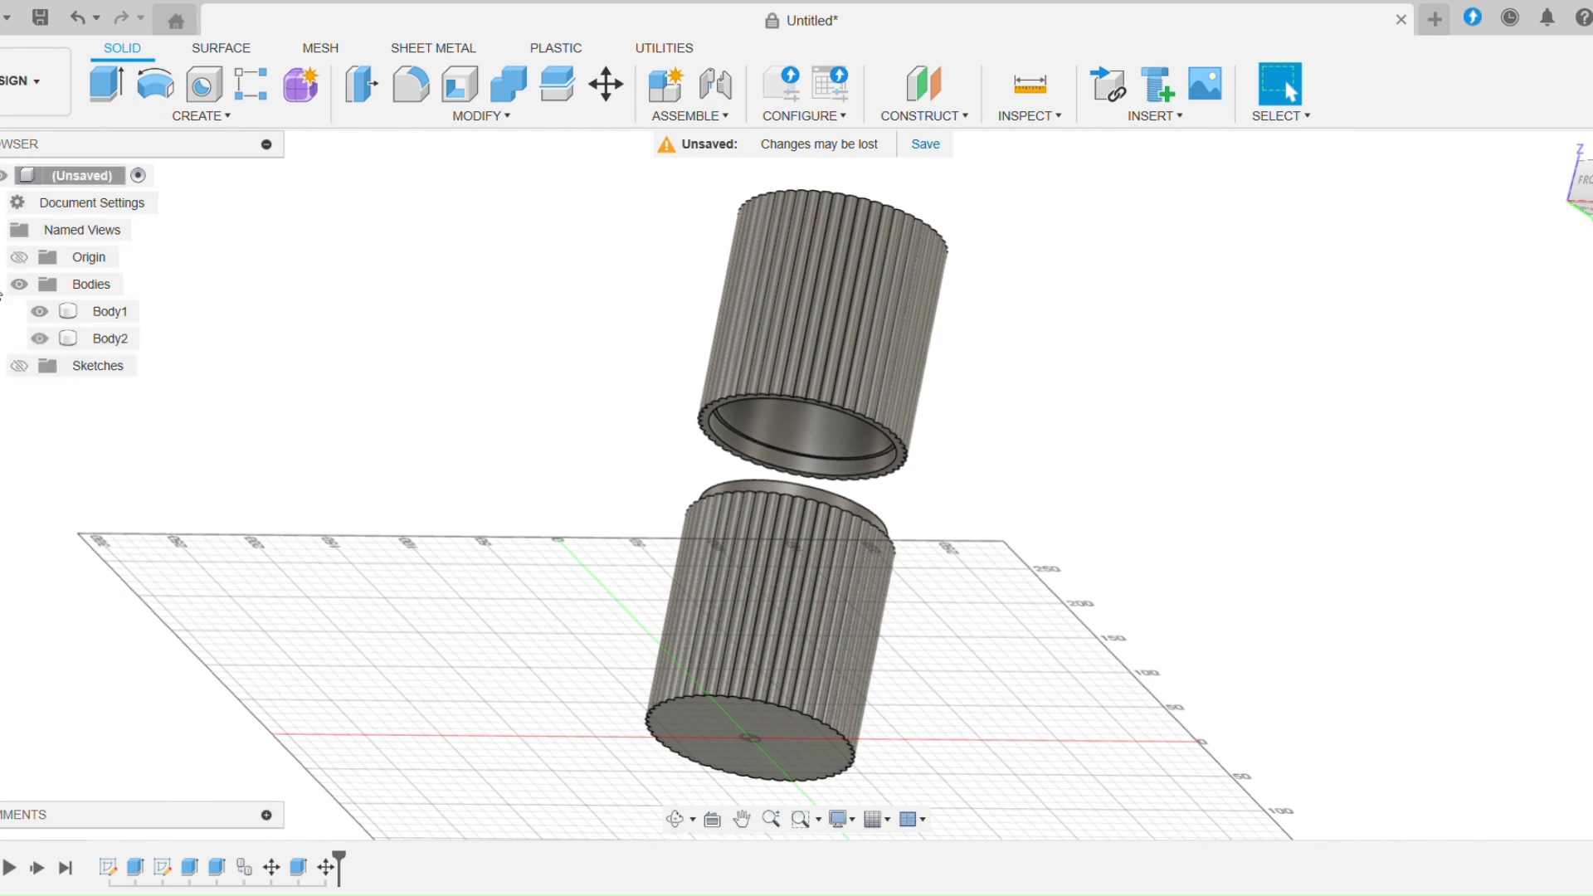
pyautogui.rightClick(120, 314)
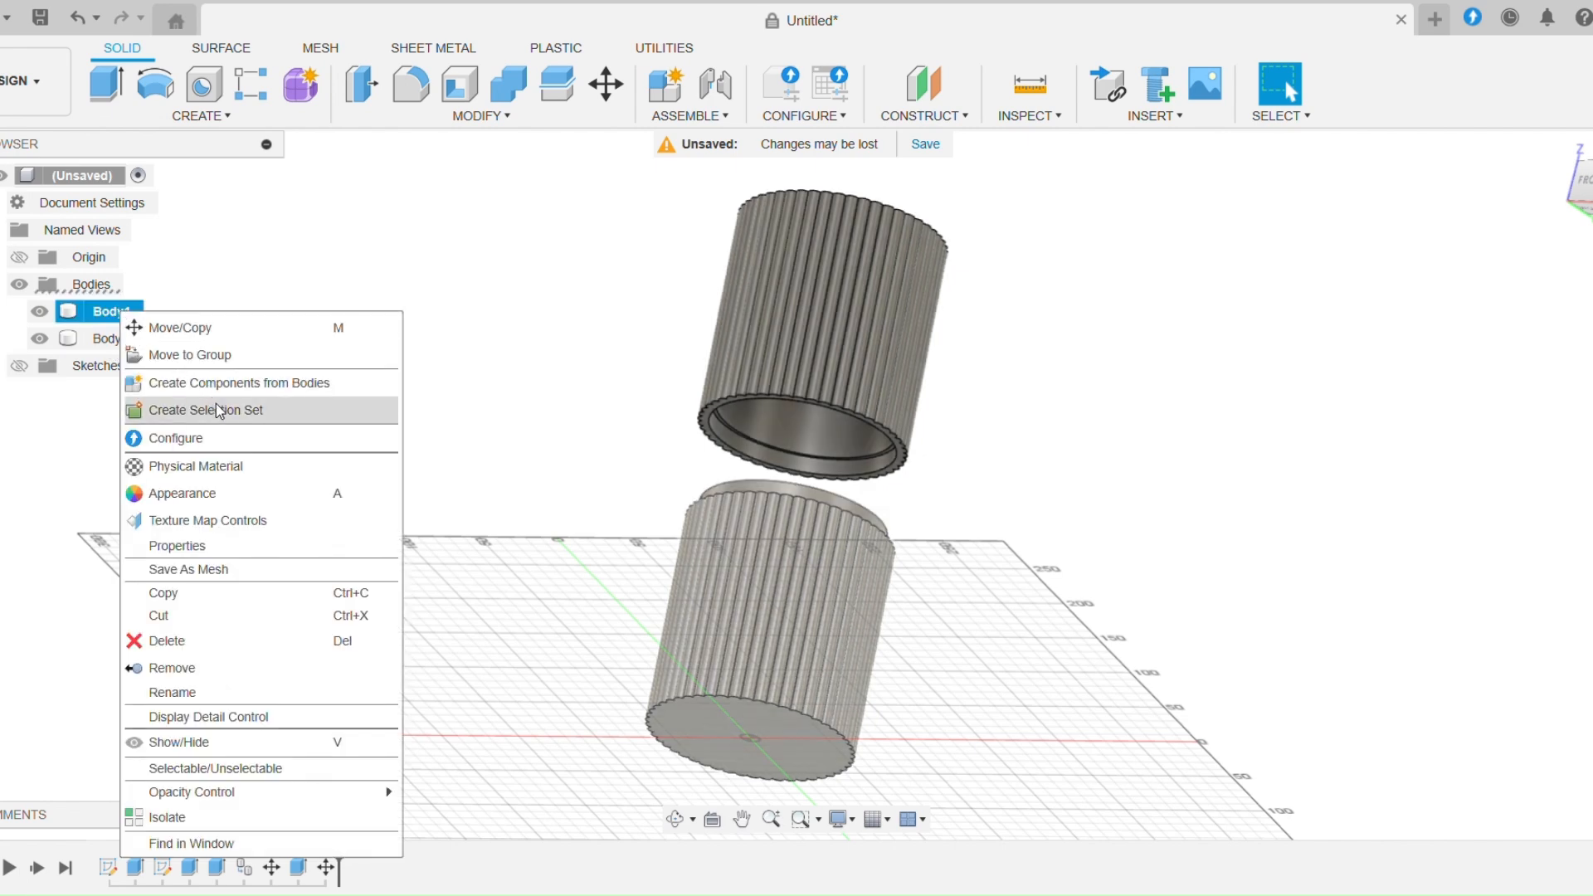
pyautogui.click(248, 384)
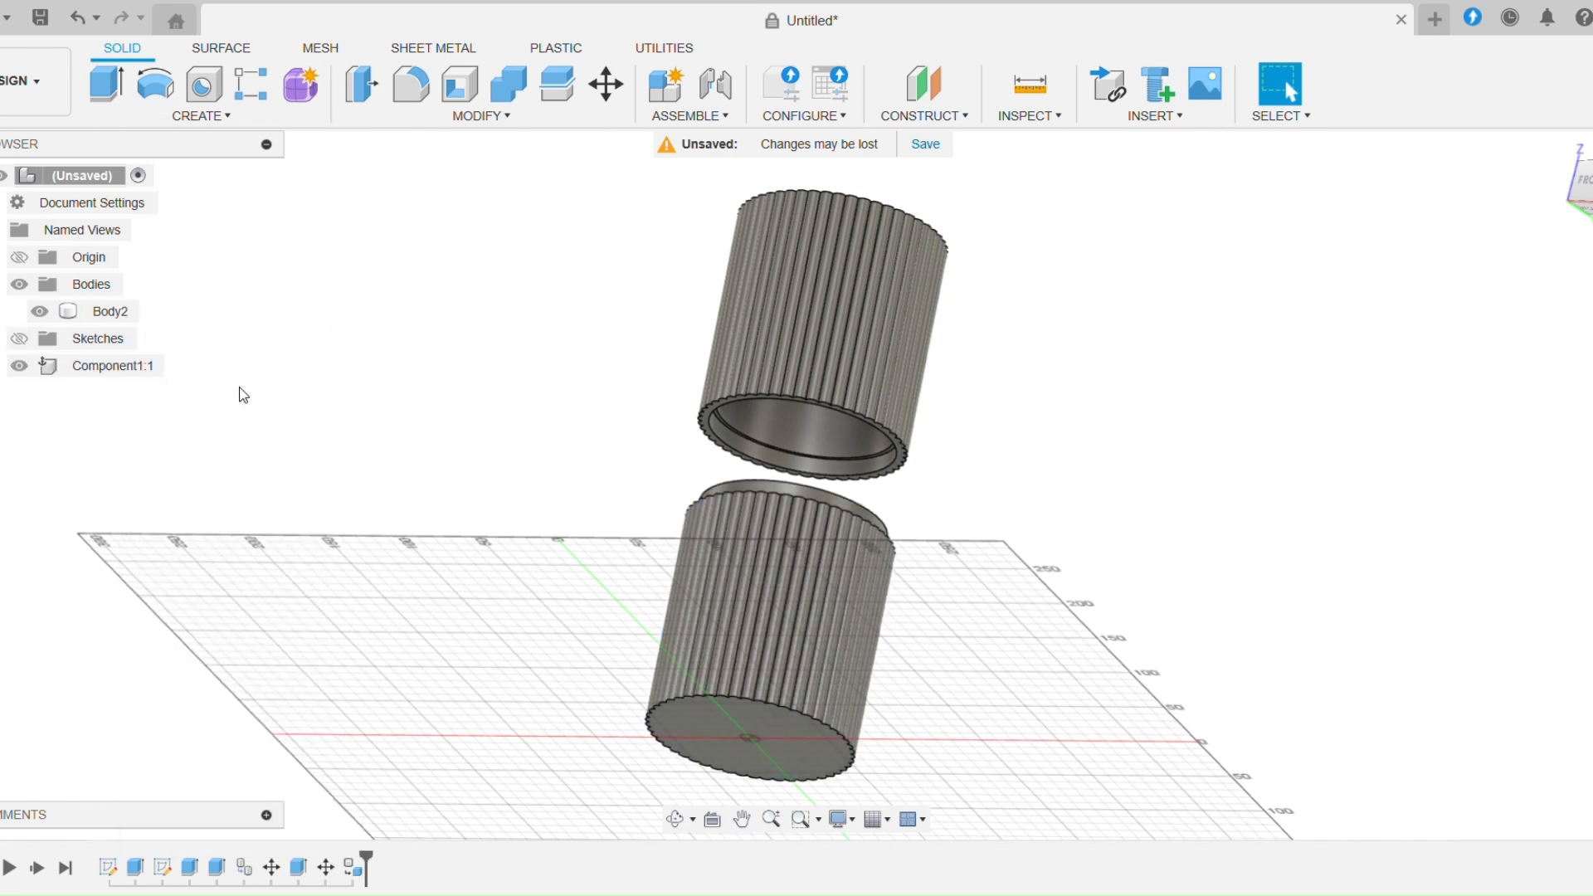
pyautogui.rightClick(111, 311)
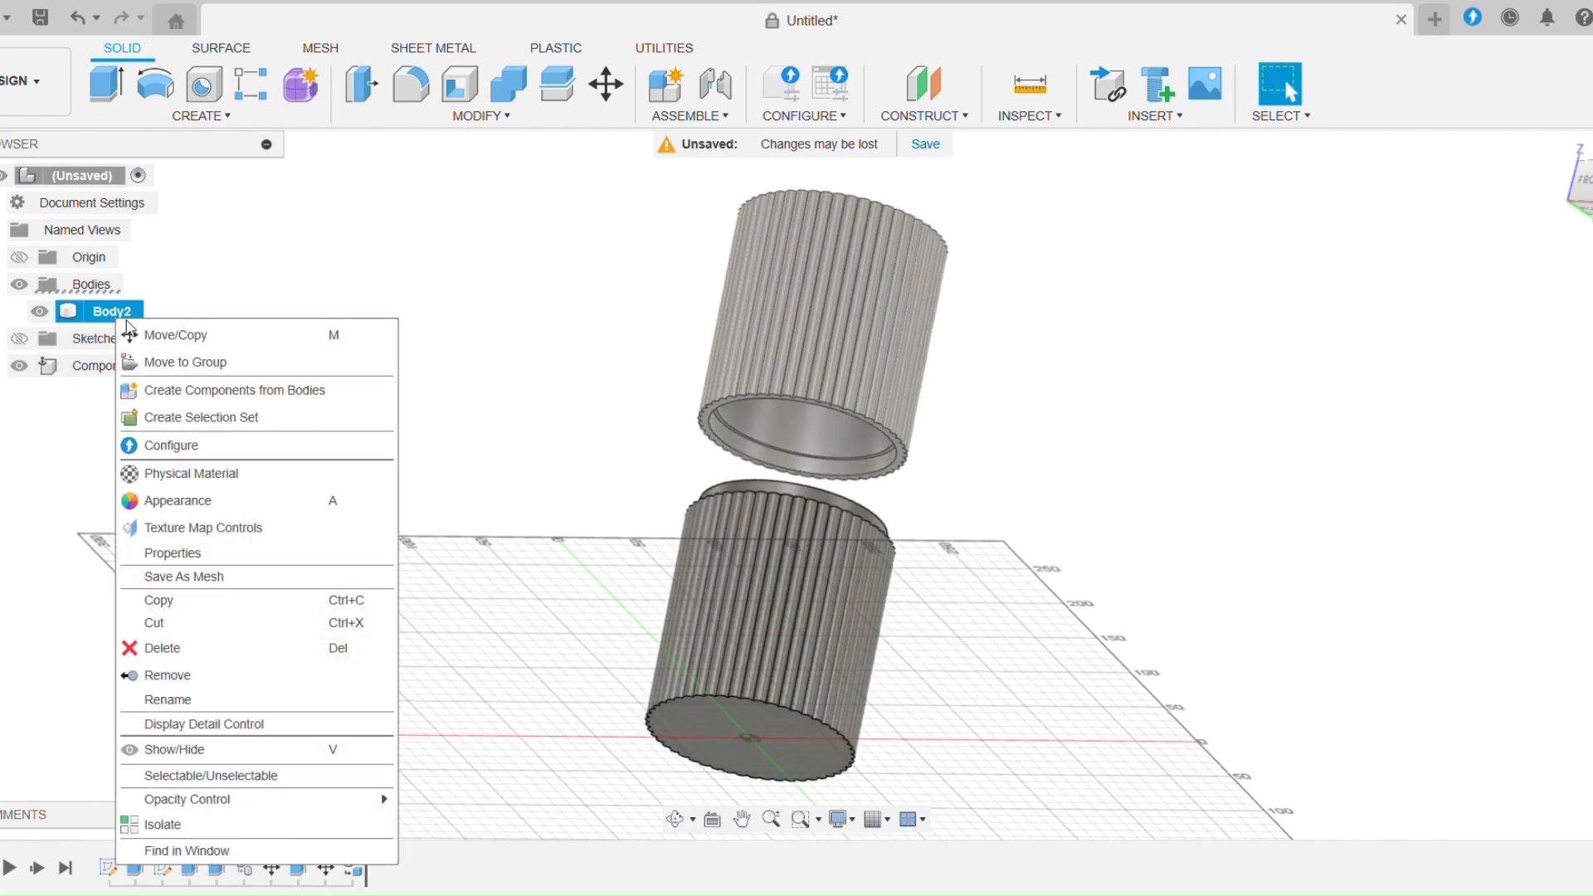
pyautogui.click(277, 391)
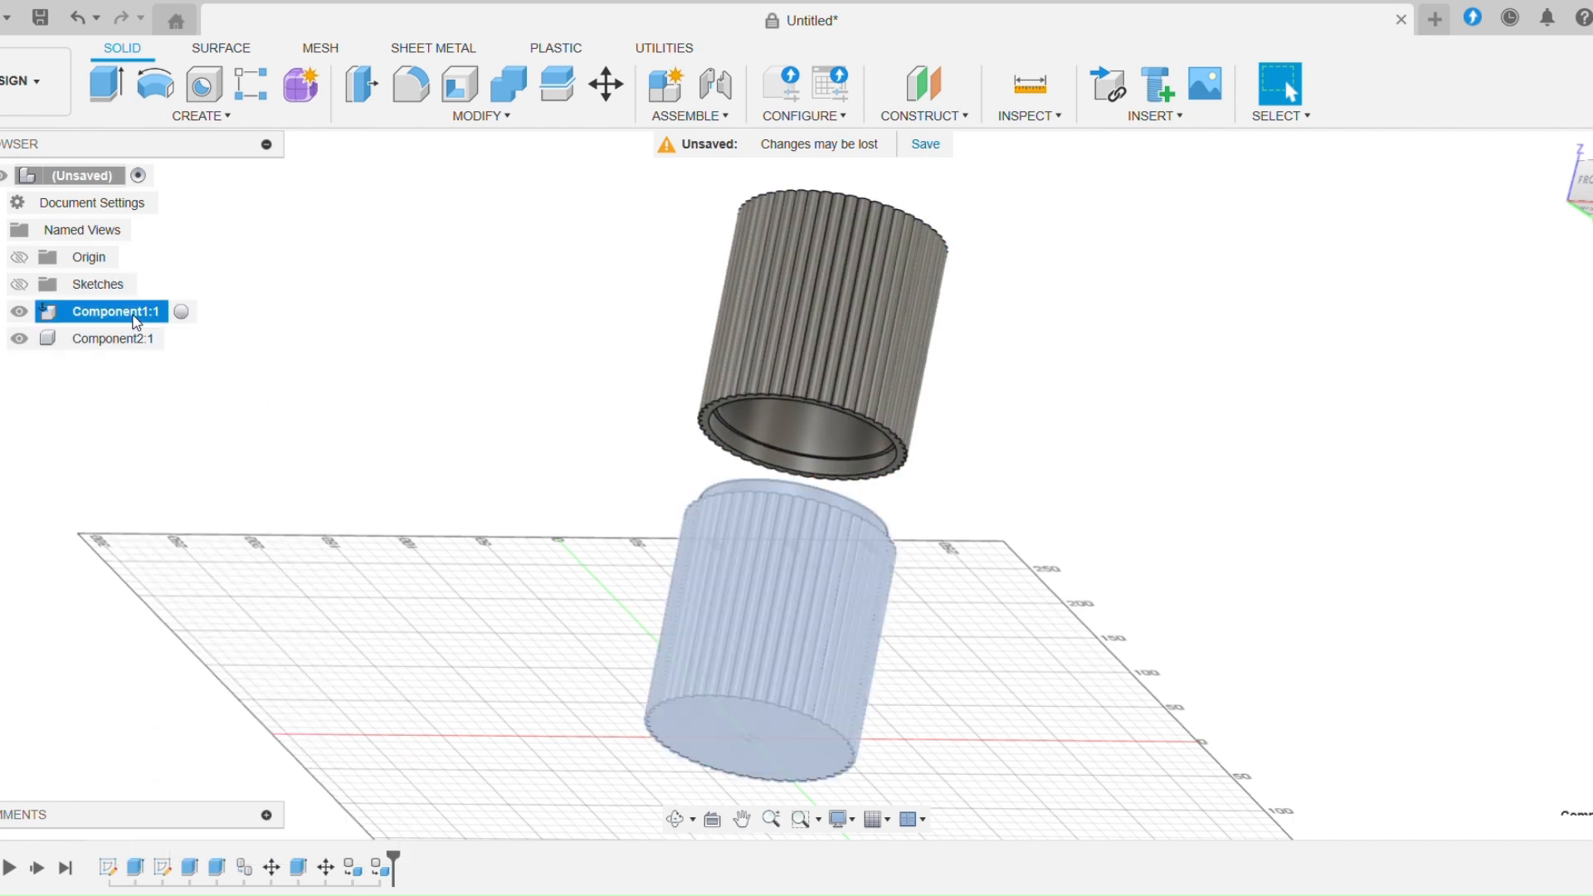
# Rename the lower container's component as base and the upper container's component as cover
pyautogui.rightClick(137, 321)
pyautogui.click(215, 537)
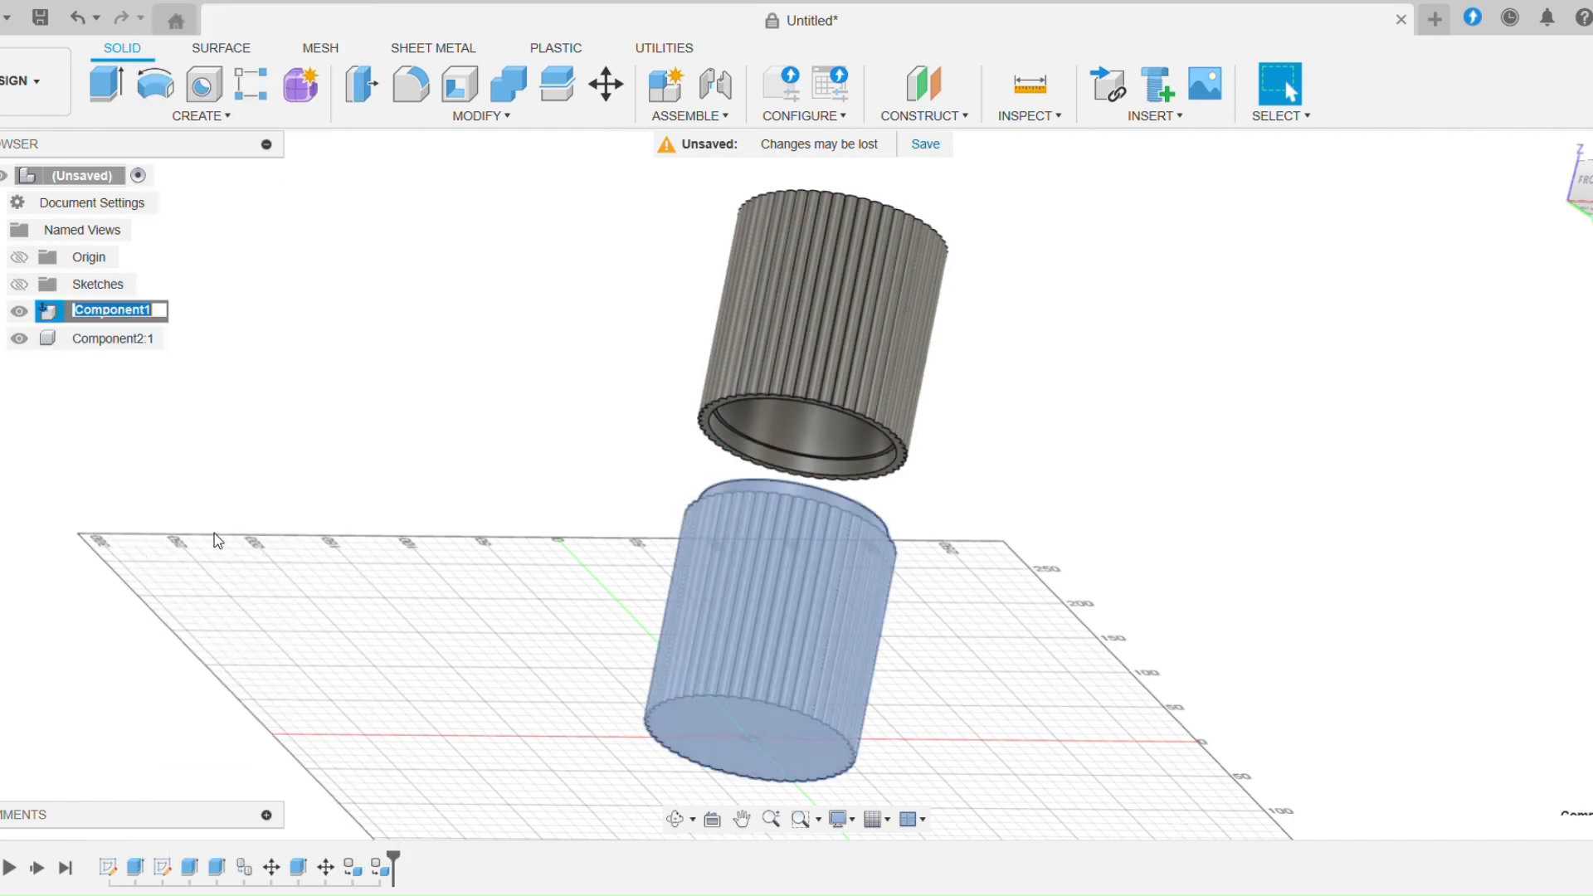
pyautogui.write('base')
pyautogui.press('Return')
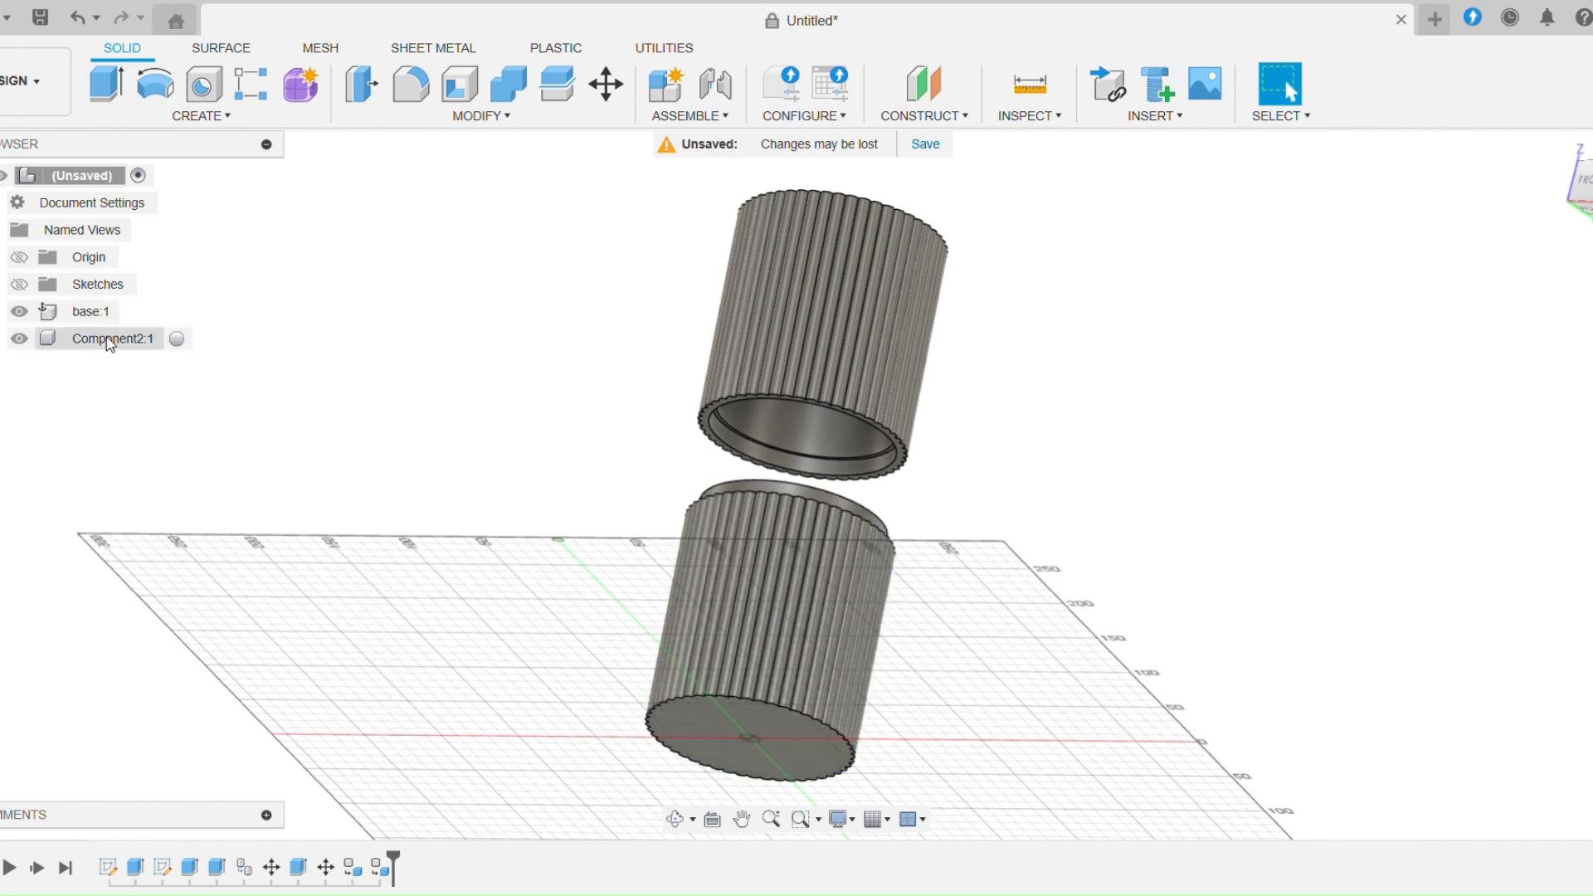
pyautogui.rightClick(106, 336)
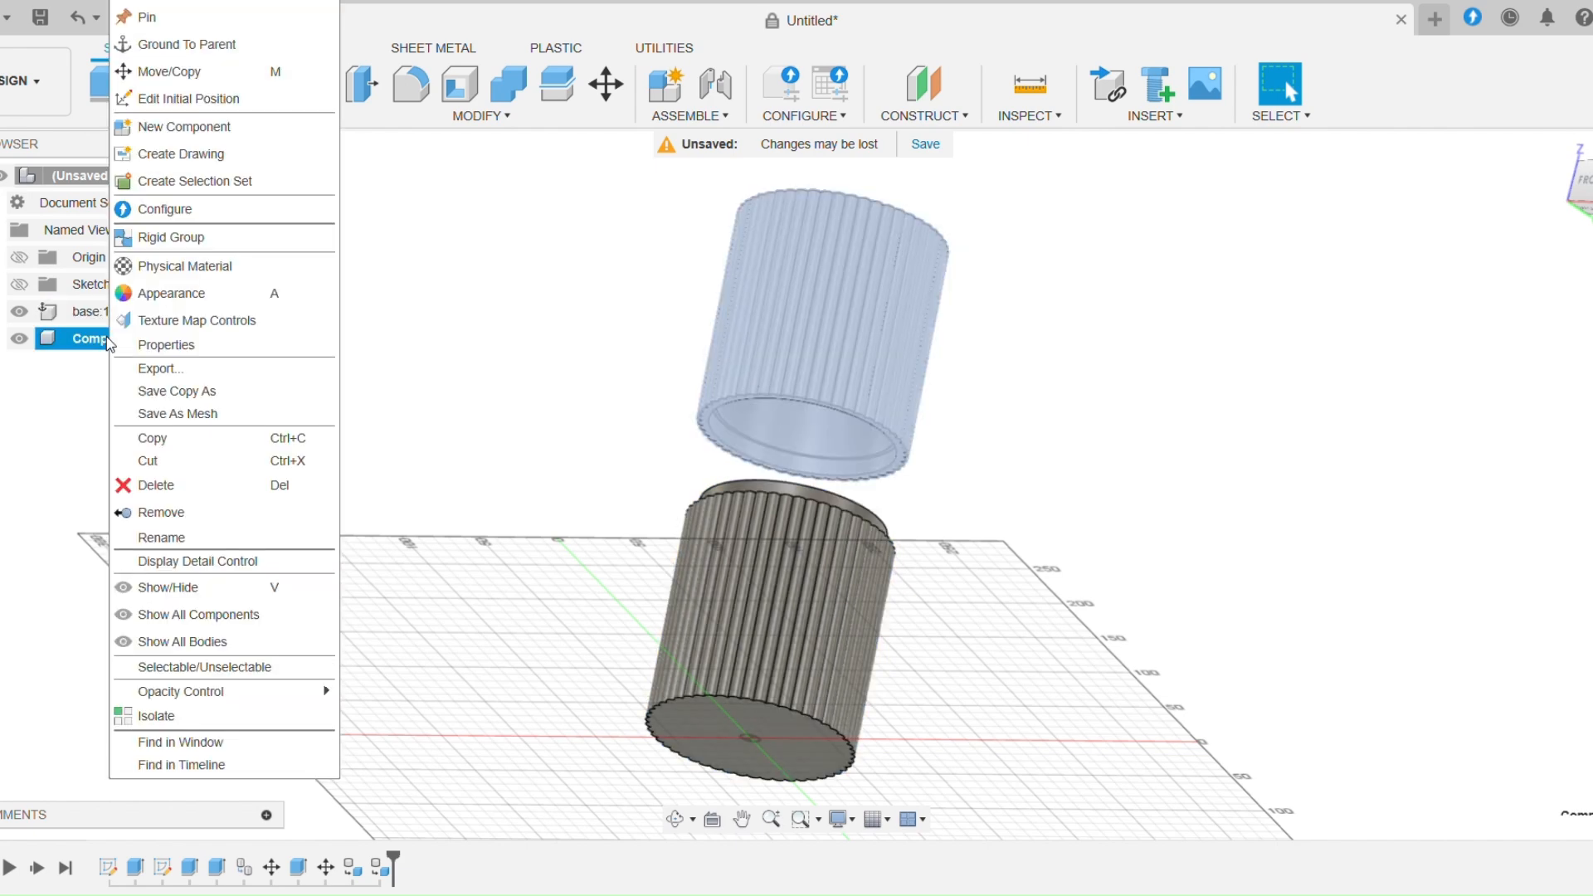
pyautogui.click(188, 543)
pyautogui.write('cover')
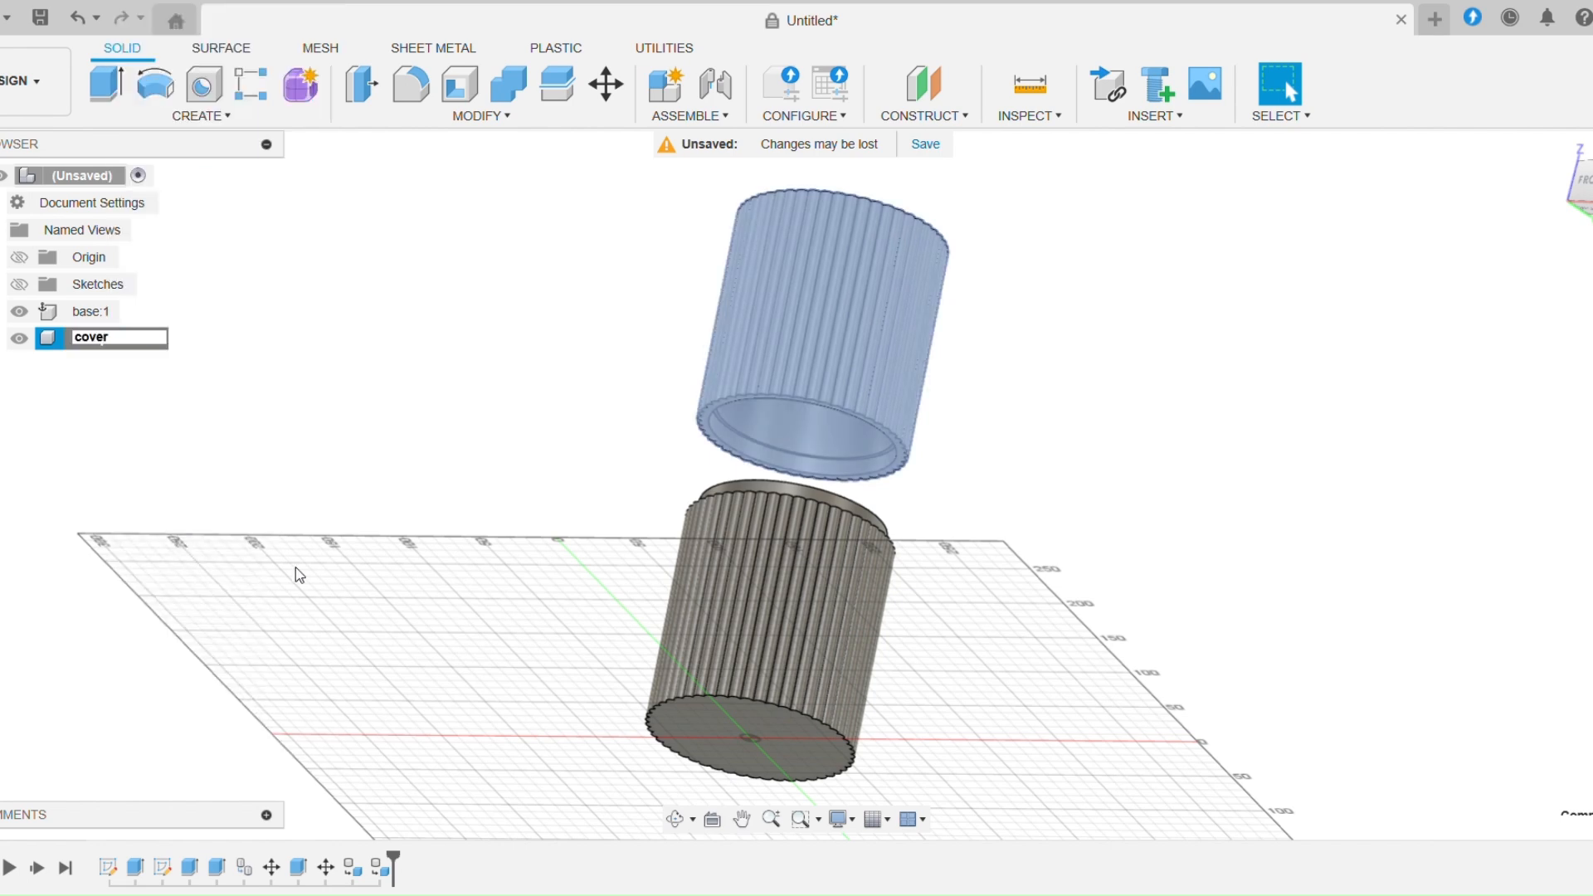
pyautogui.click(286, 343)
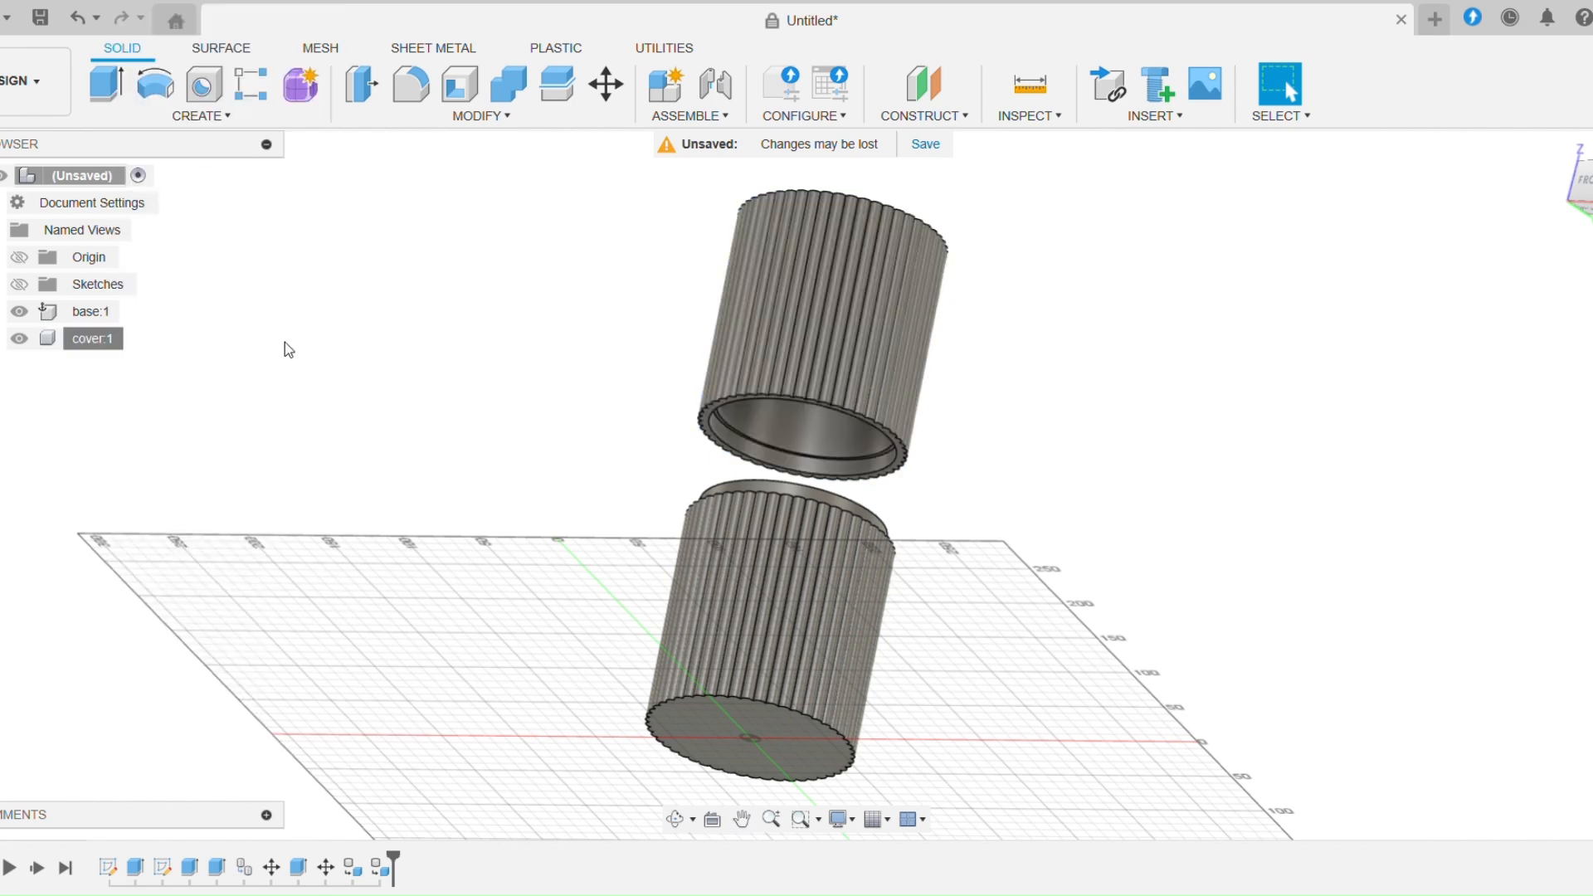
# Start a joint between the two components and set its motion type to Slider
pyautogui.click(711, 120)
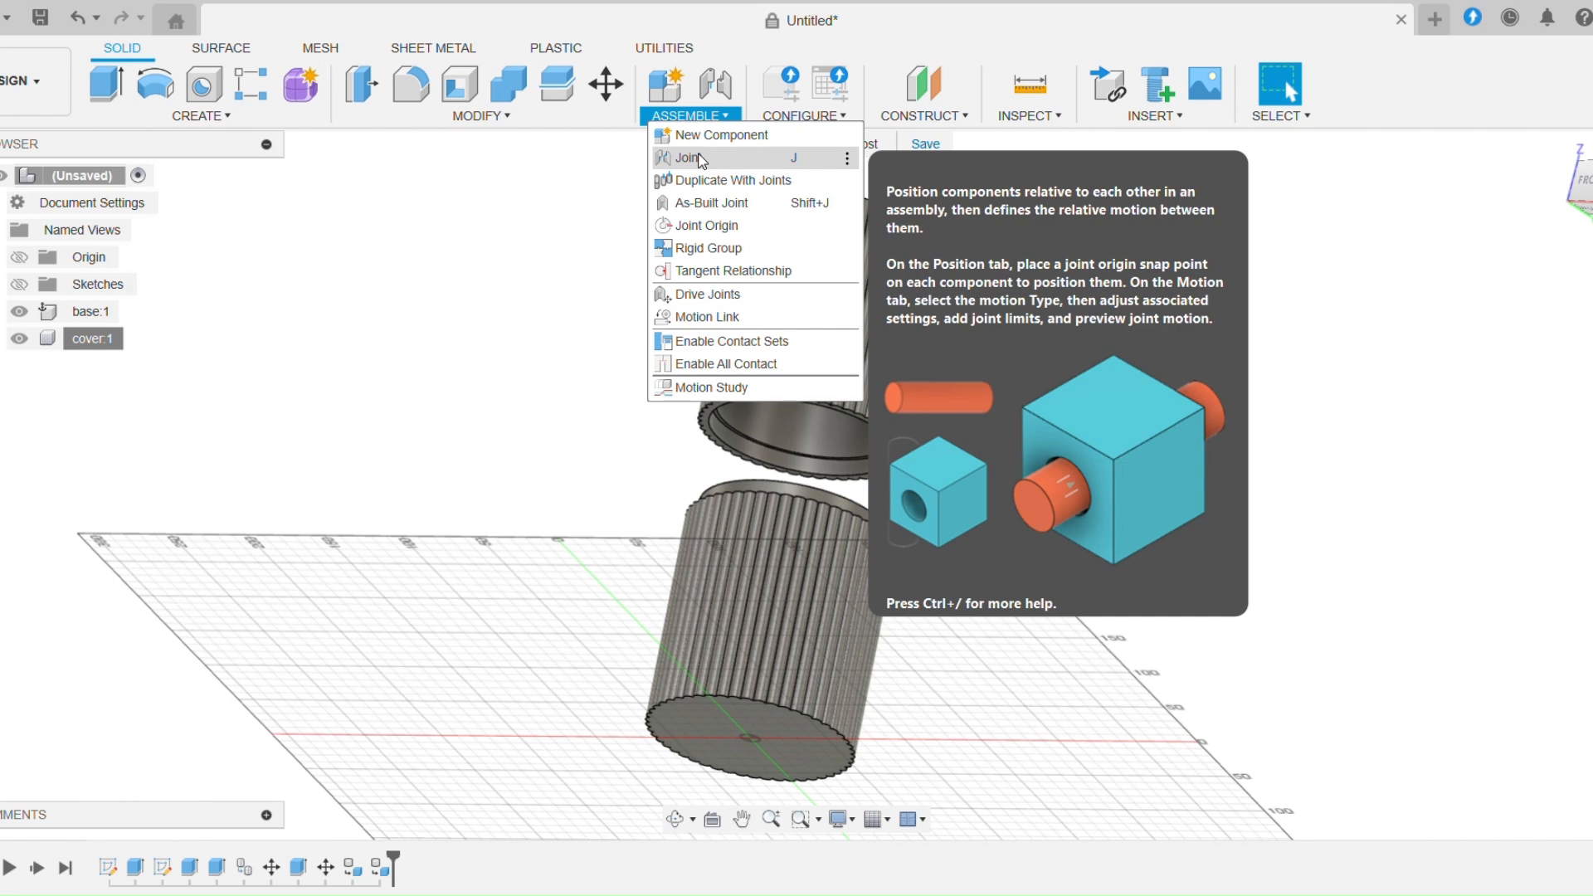
pyautogui.click(701, 159)
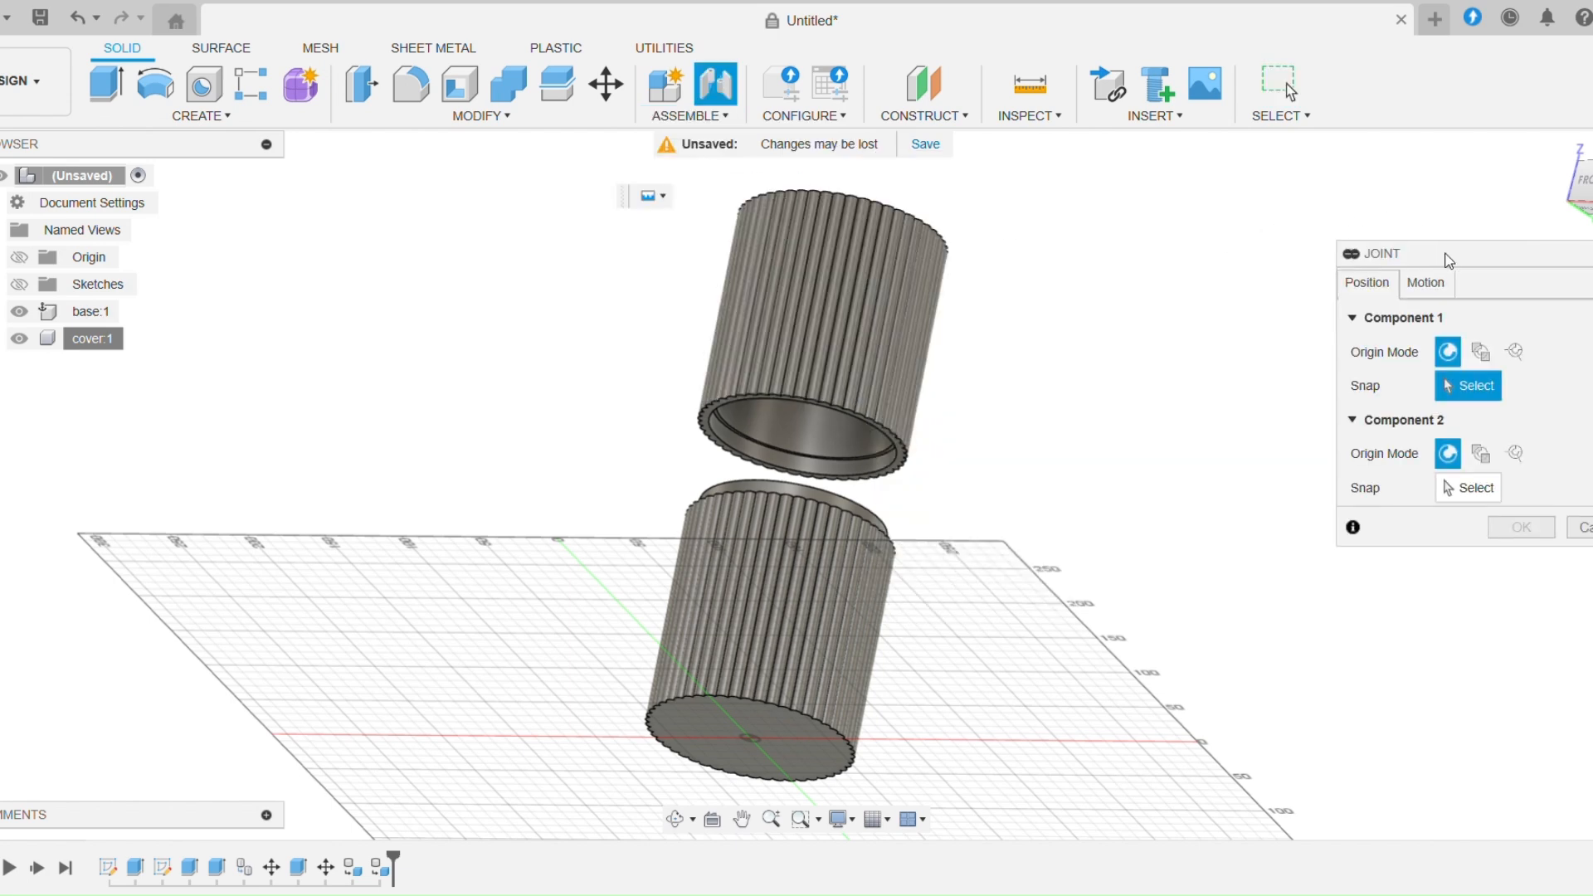
pyautogui.moveTo(1471, 250); pyautogui.dragTo(1114, 180)
pyautogui.click(1083, 211)
pyautogui.click(1170, 240)
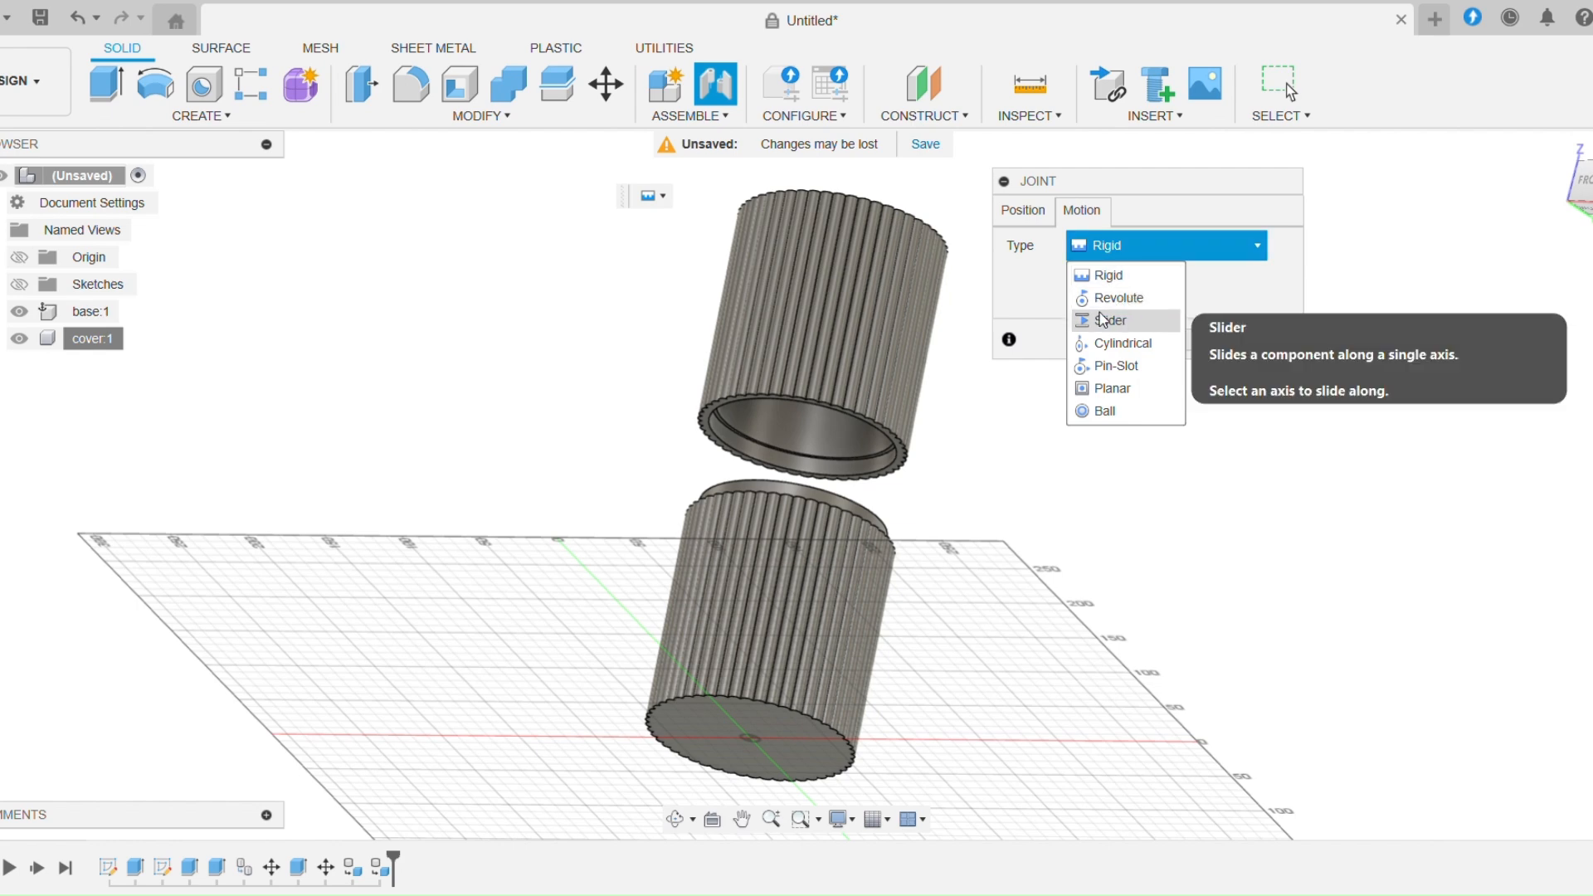
pyautogui.click(1113, 321)
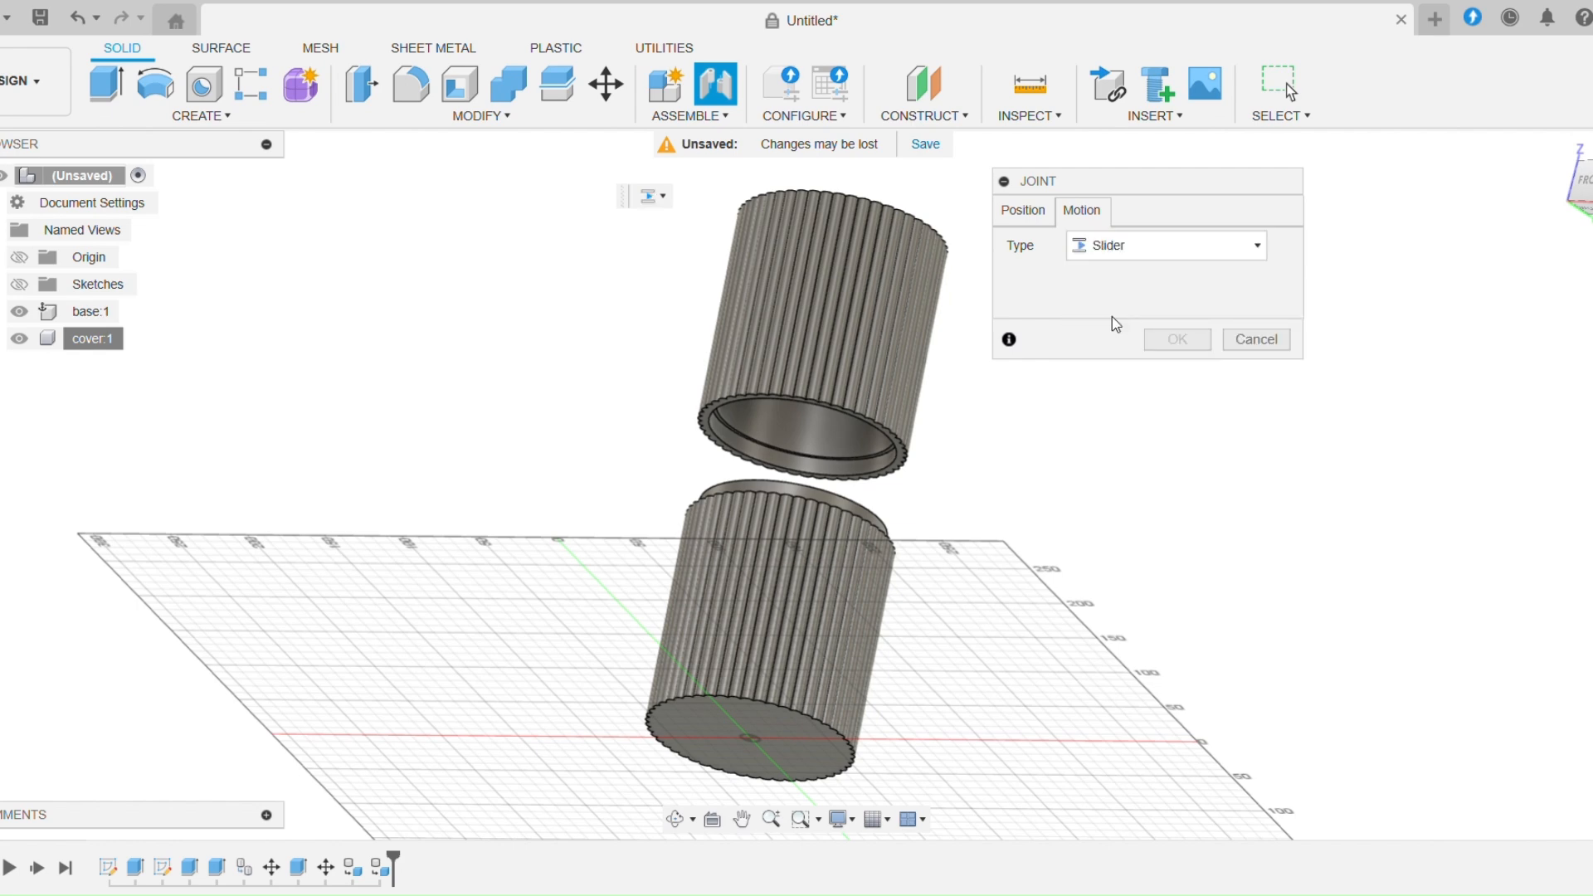
# Snap the cover's inner recess face to the base's lip face with zero offsets and create the slider joint
pyautogui.click(1029, 211)
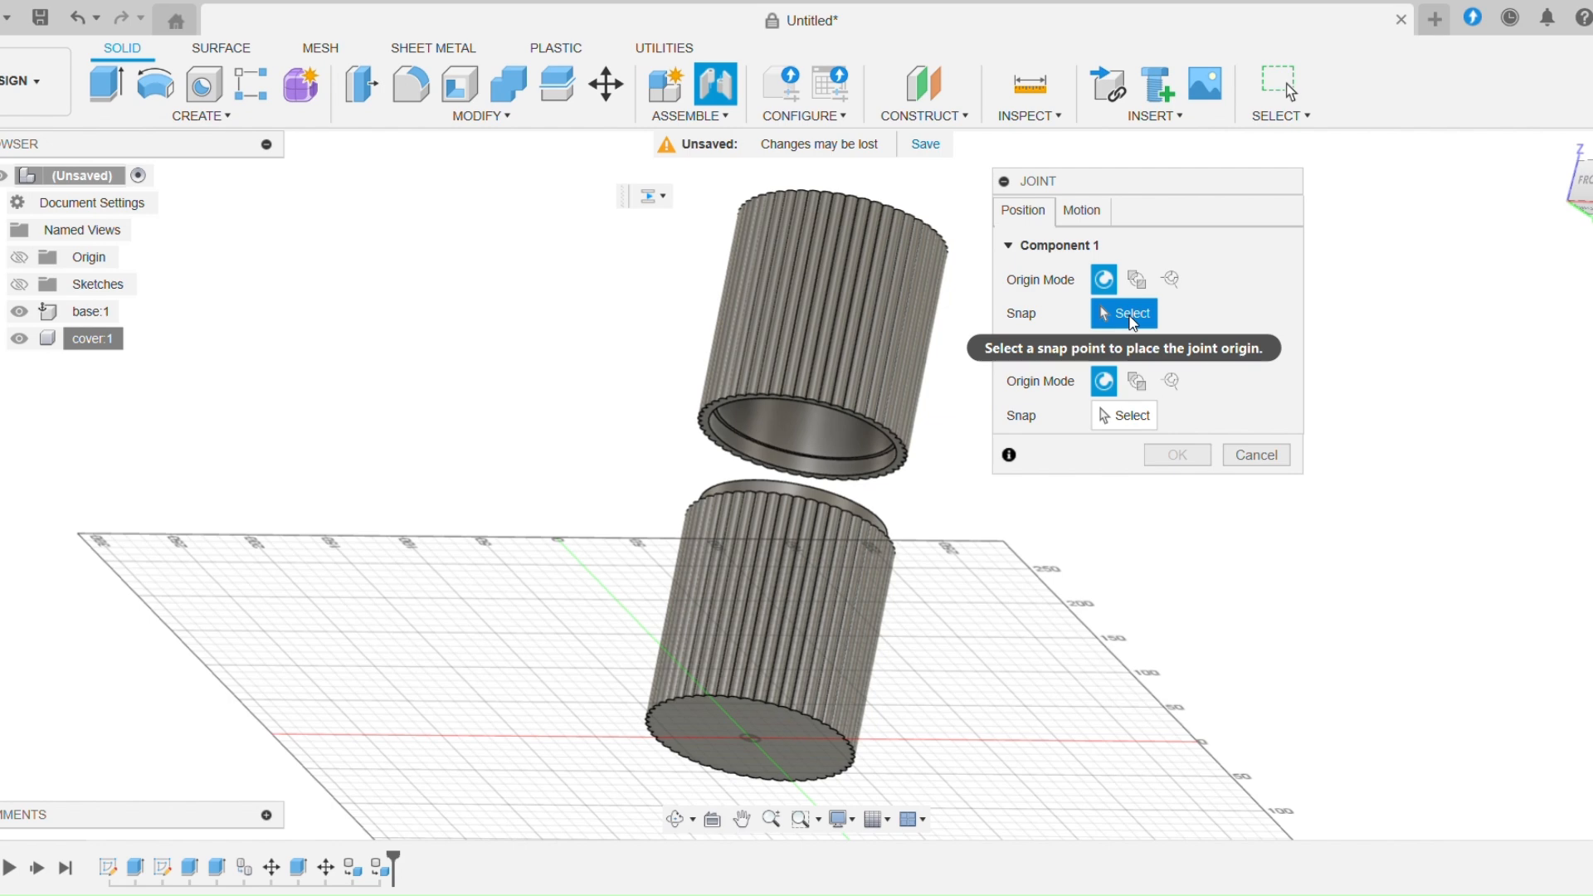
pyautogui.scroll(4, 838, 453)
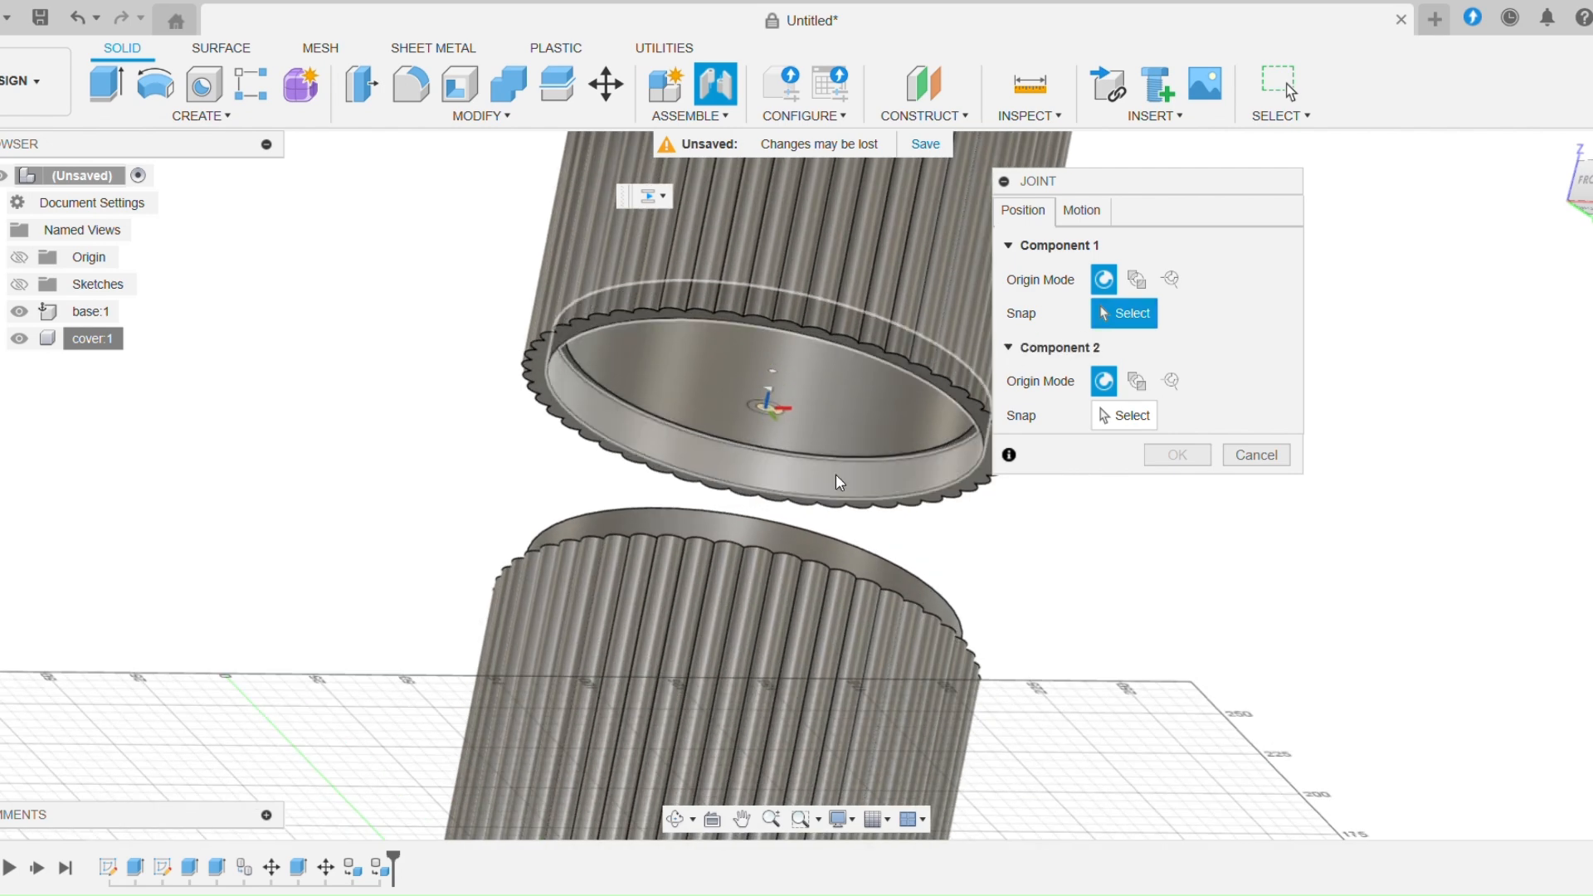
pyautogui.click(834, 480)
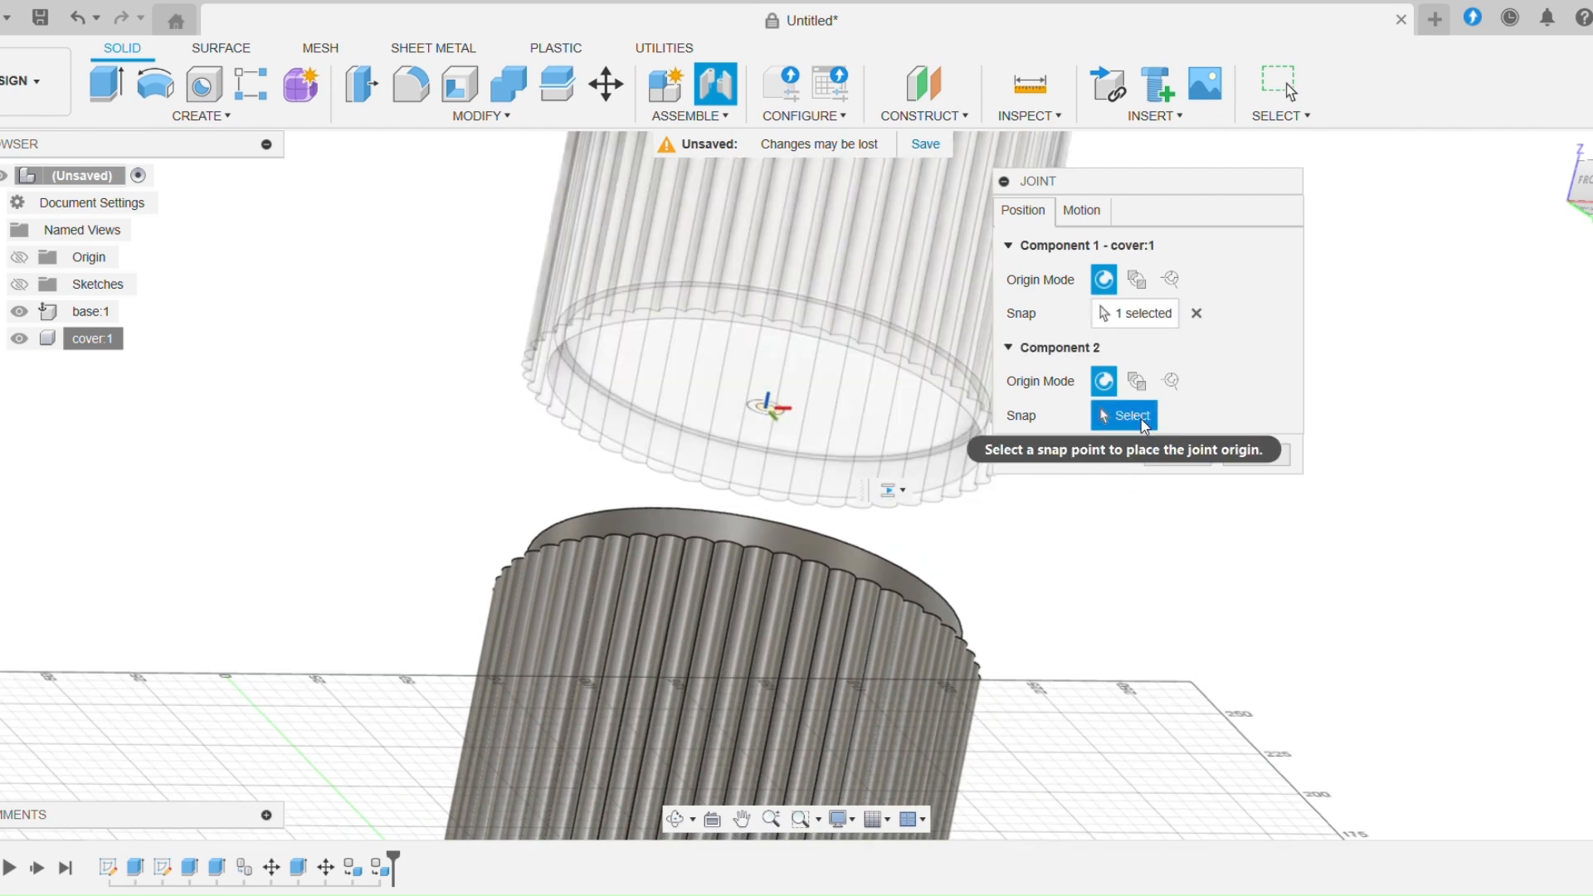
pyautogui.click(875, 565)
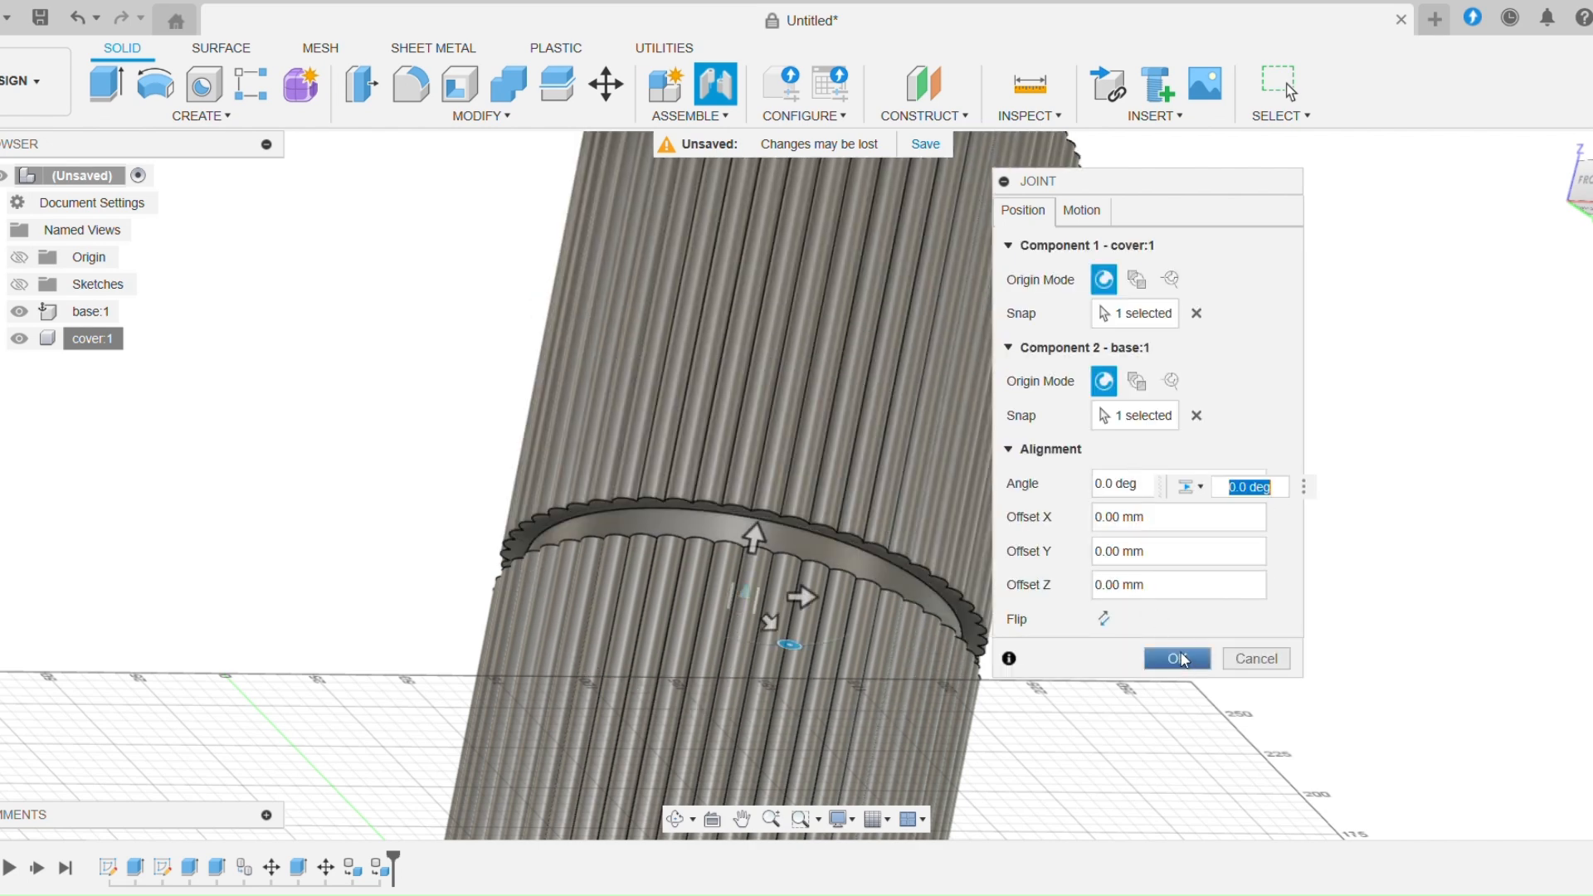
pyautogui.click(1178, 659)
pyautogui.scroll(-3, 1106, 516)
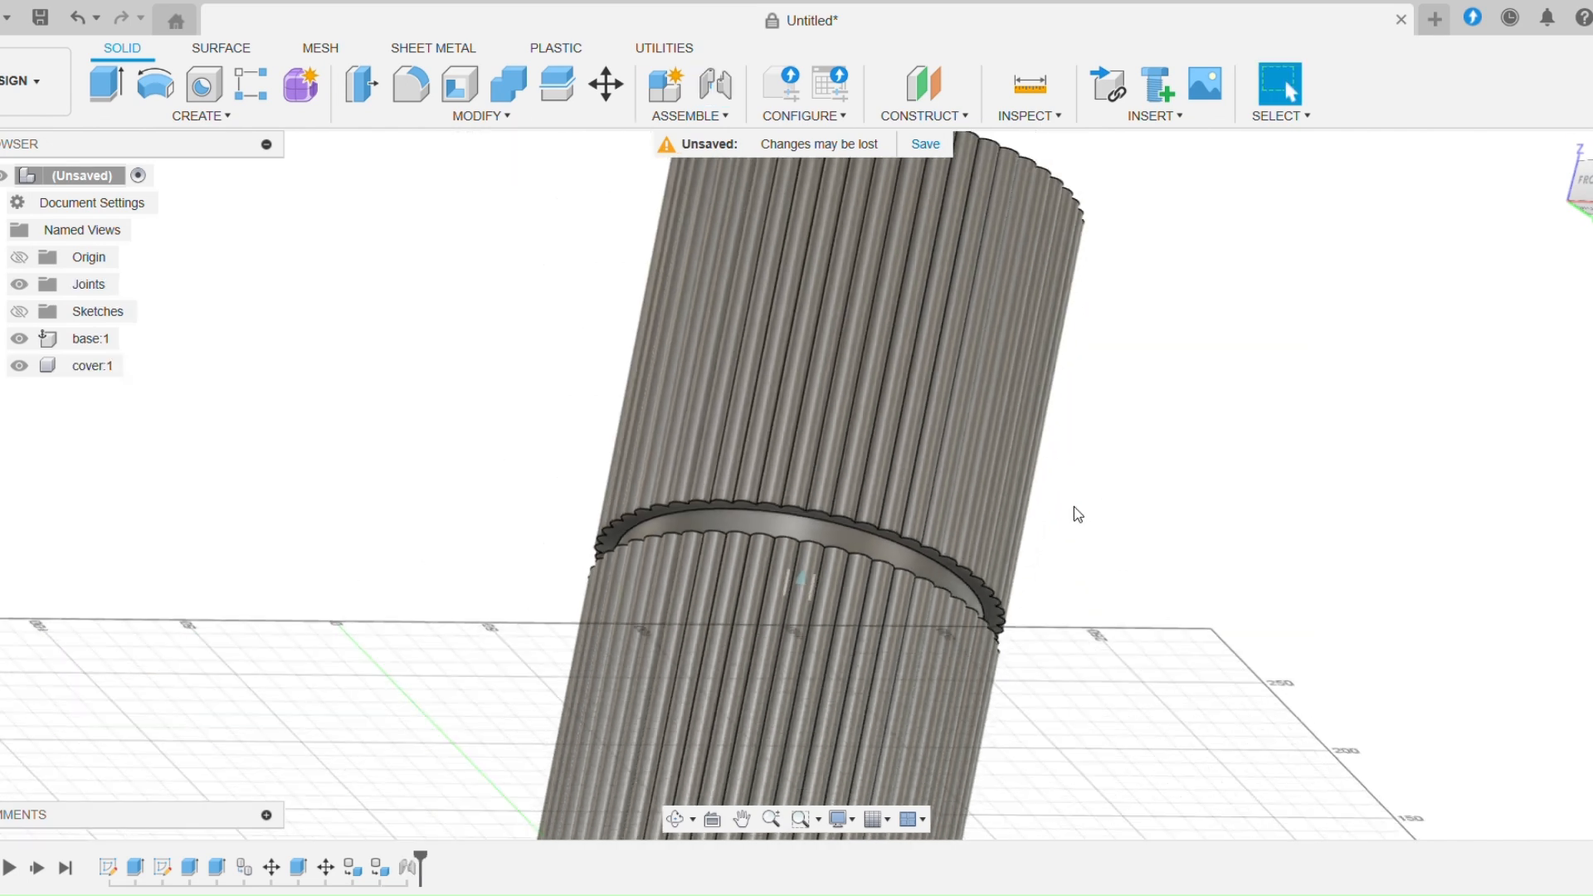
# Test the slider joint by moving the cover along its axis, leaving it raised above the base
pyautogui.click(862, 573)
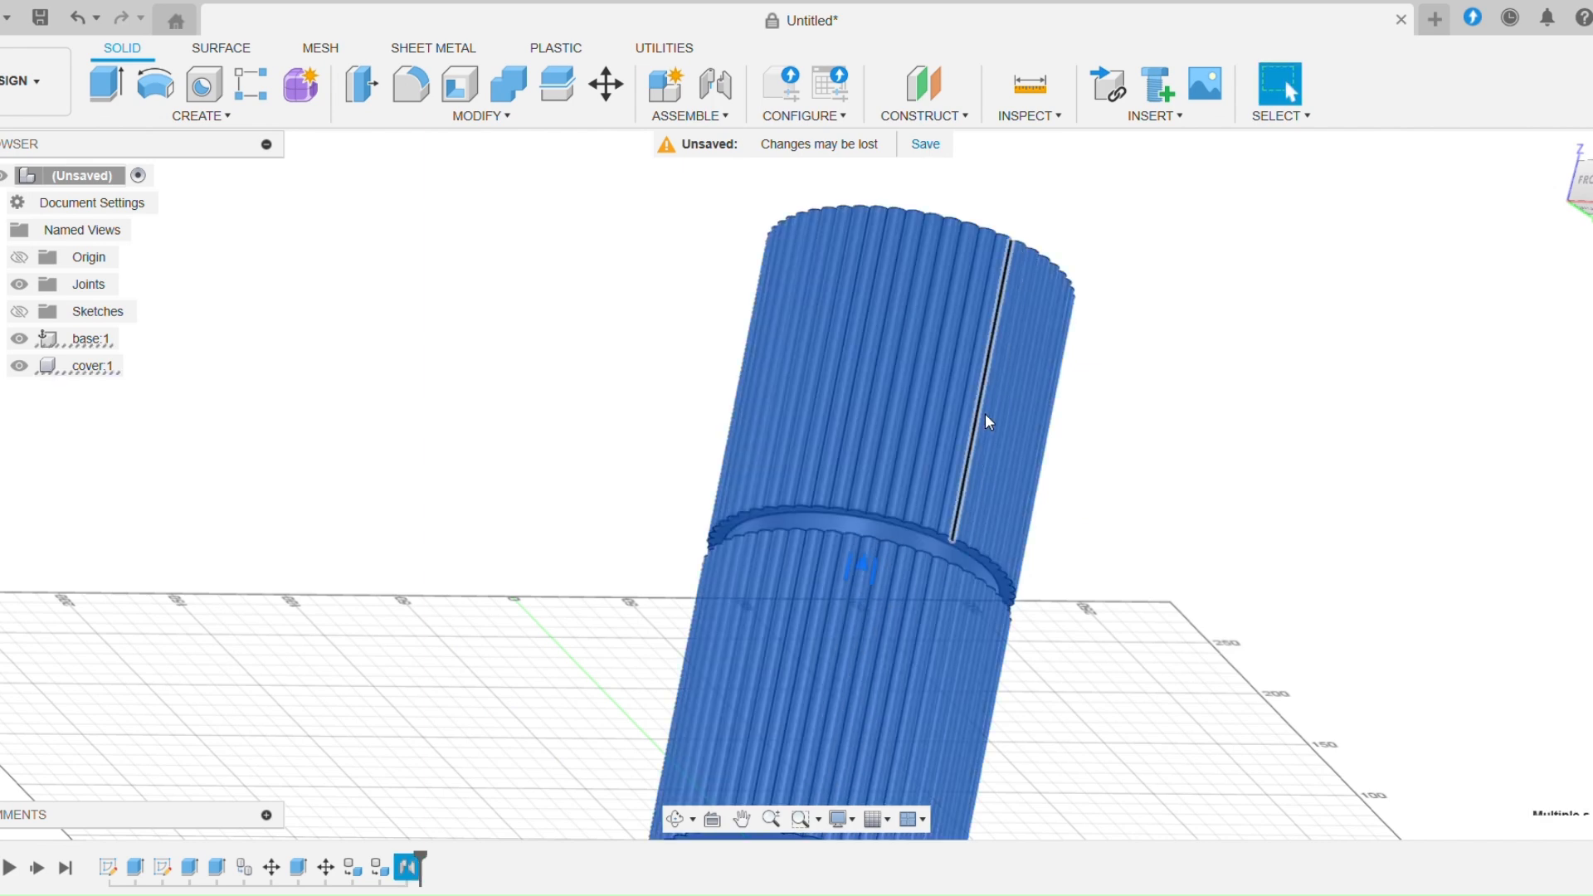
pyautogui.click(984, 413)
pyautogui.moveTo(950, 425); pyautogui.dragTo(816, 382)
pyautogui.scroll(-4, 1087, 374)
pyautogui.moveTo(847, 184); pyautogui.dragTo(1311, 832)
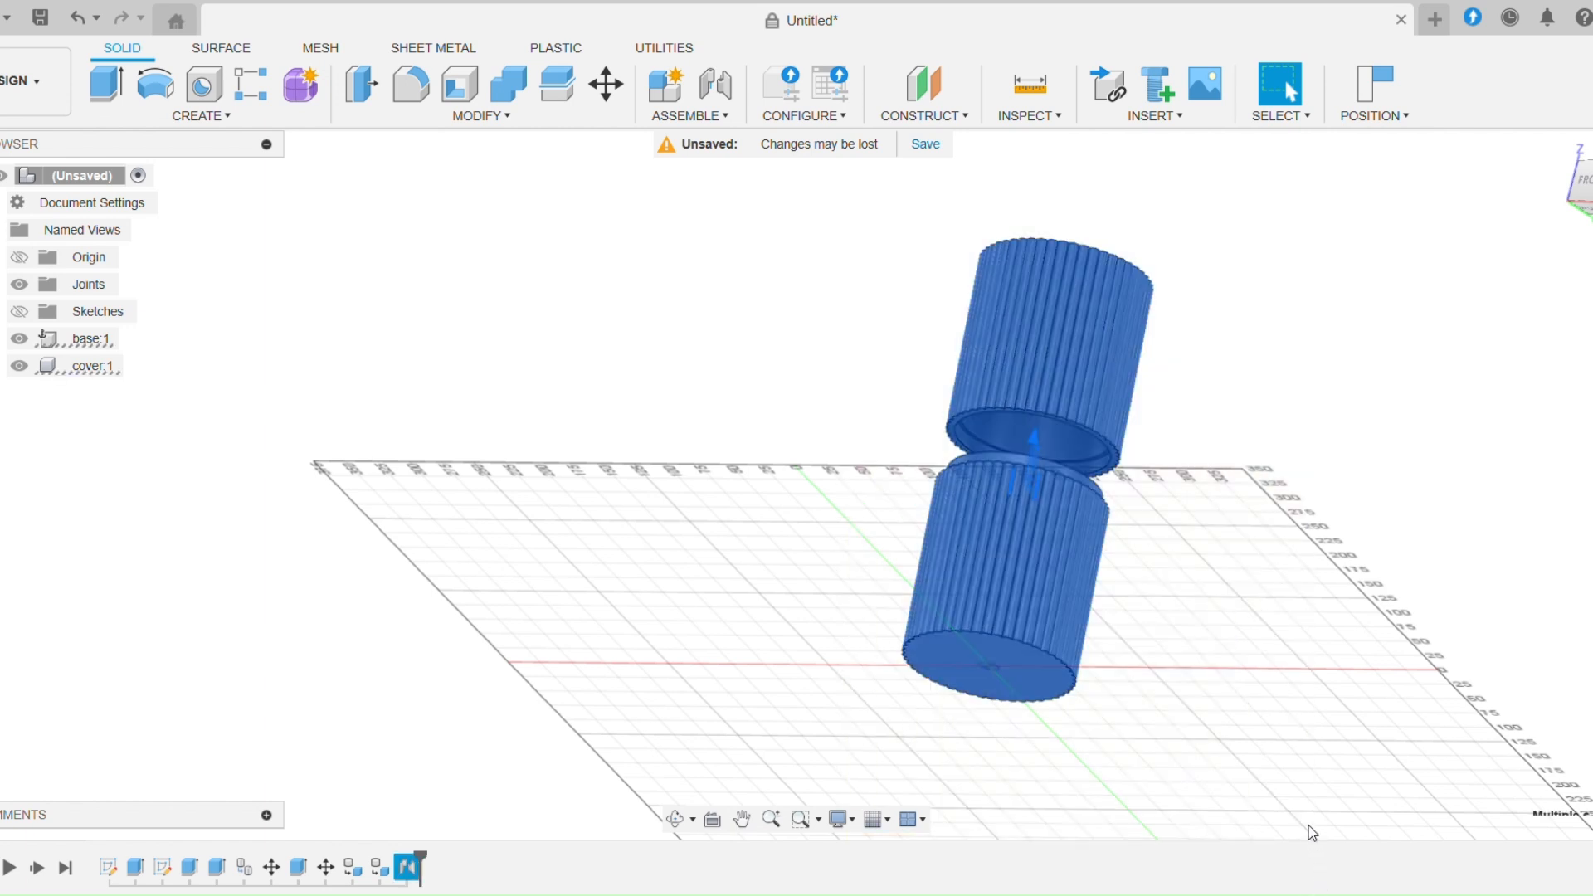
# Enable contact for all components and slide the cover down onto the base to close the container
pyautogui.click(712, 120)
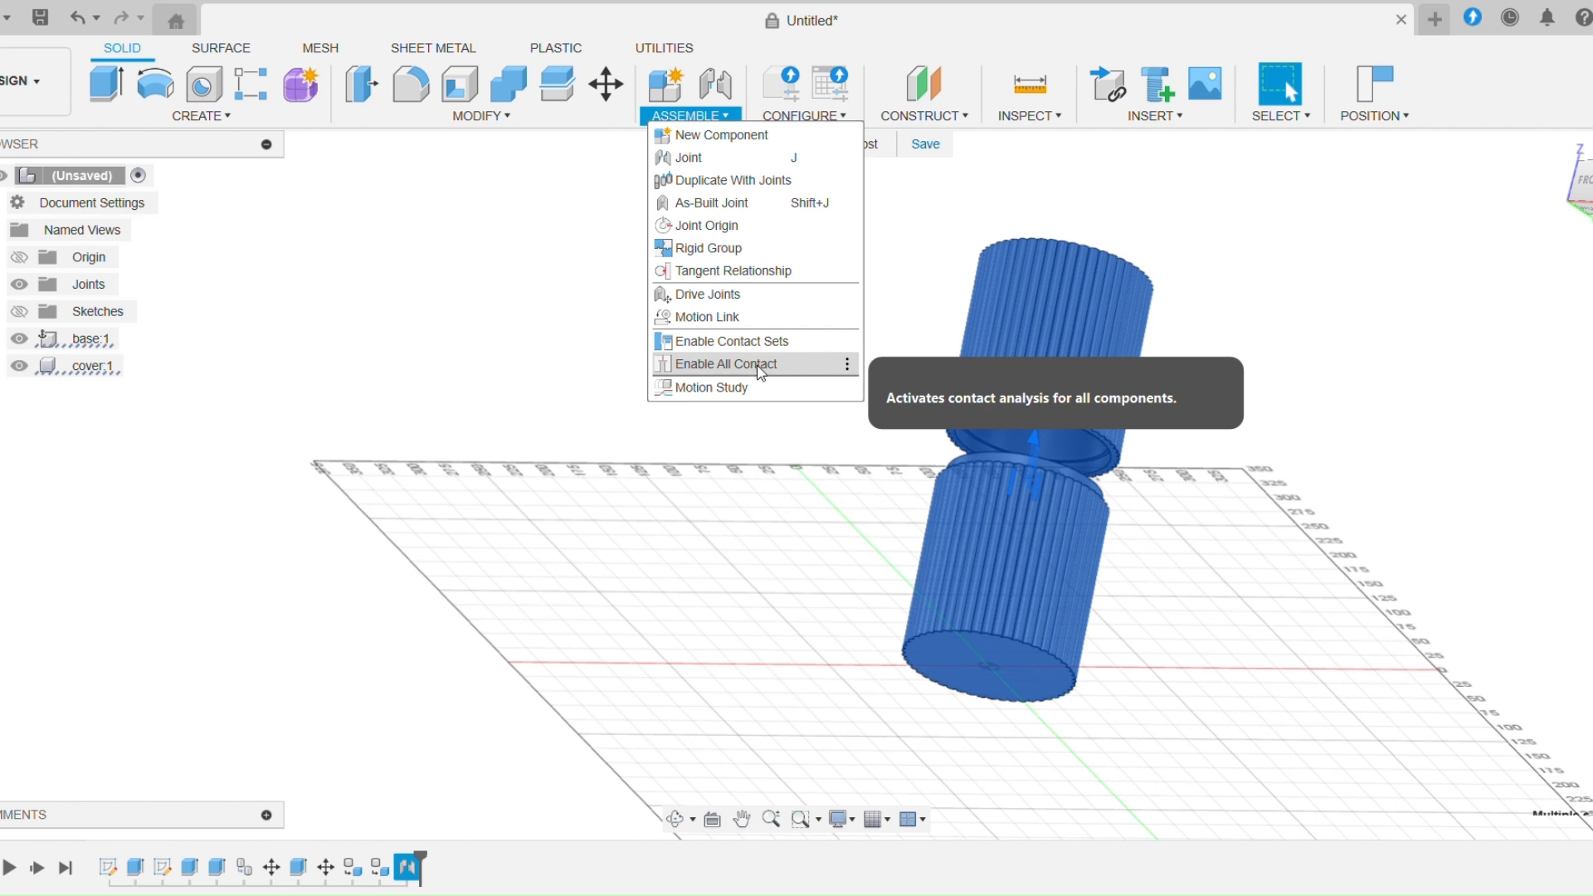
pyautogui.click(760, 366)
pyautogui.click(1322, 393)
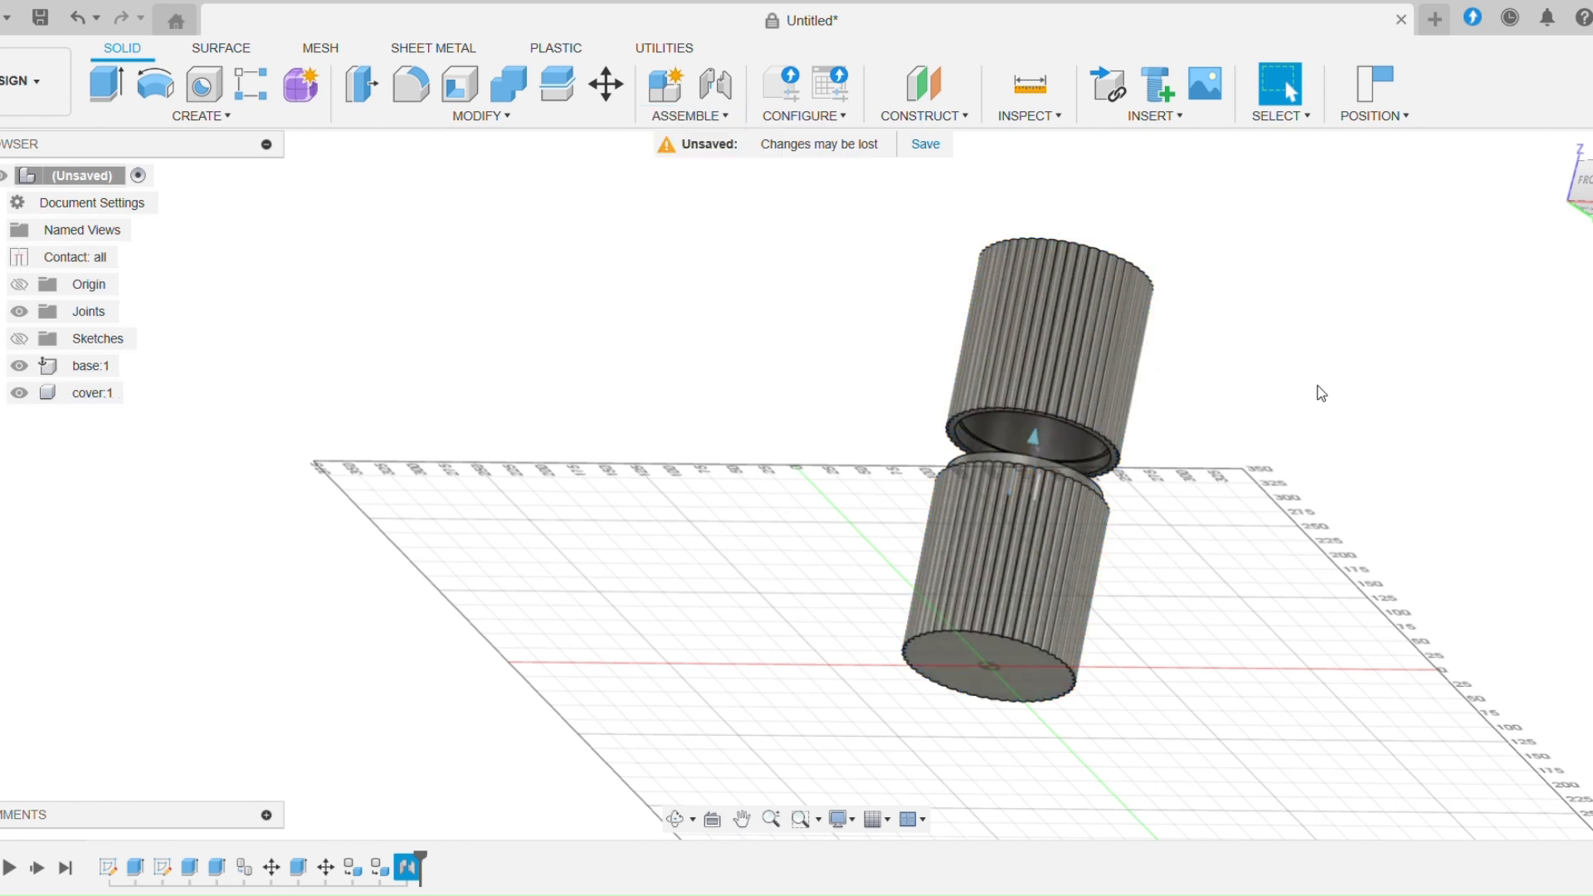
pyautogui.moveTo(1057, 373); pyautogui.dragTo(957, 860)
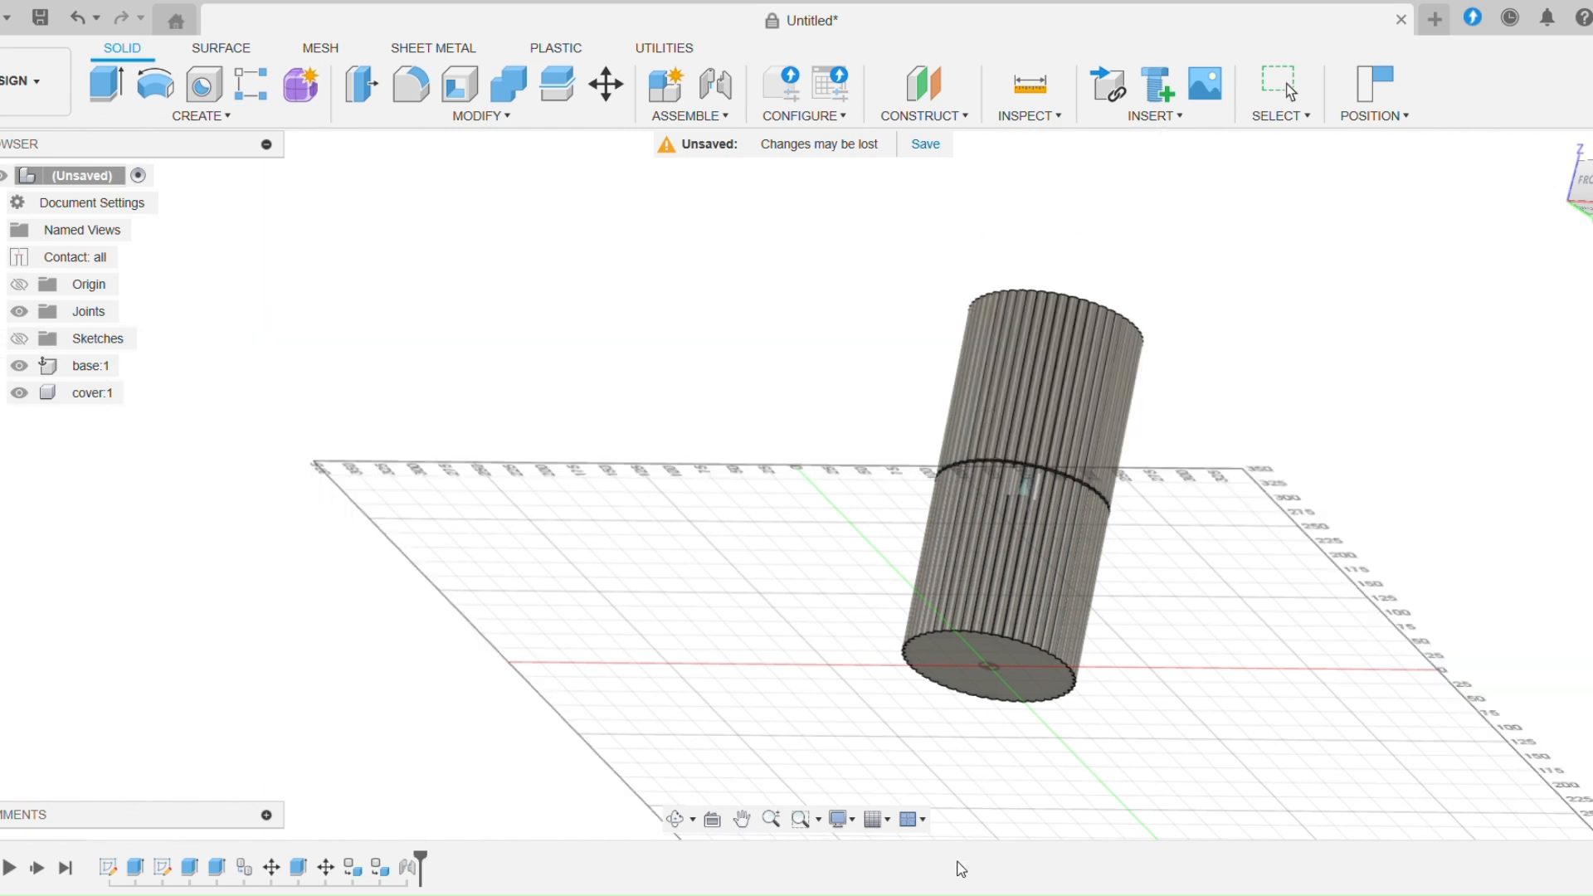